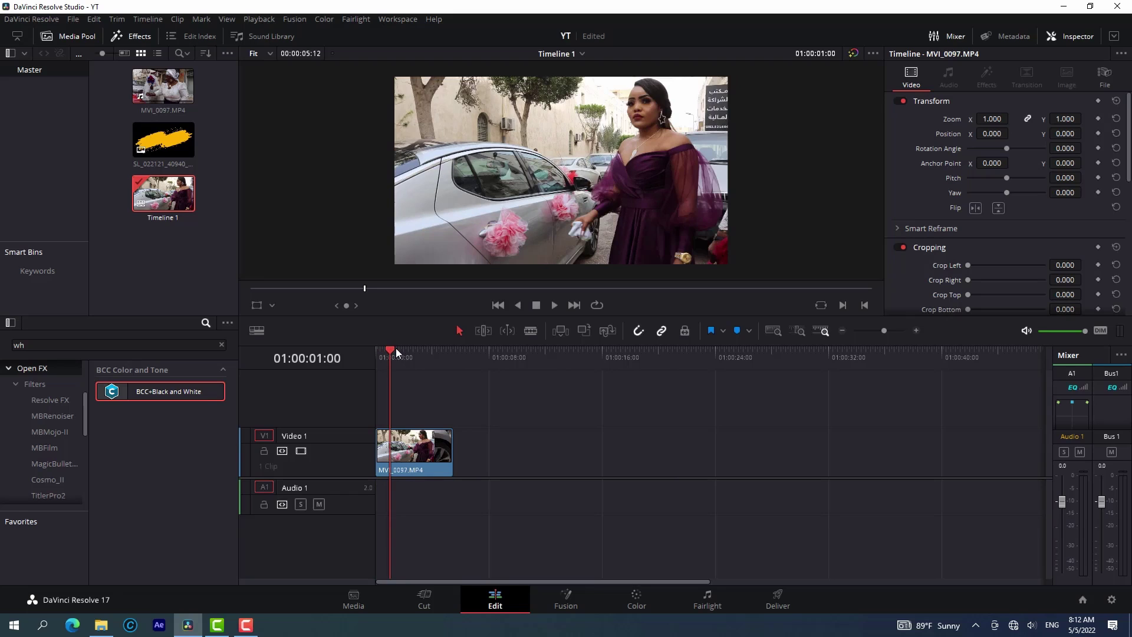
Split the clip on Video 1 at 01:00:01:14.
{"action": "left_click", "coordinate": [391, 346]}
{"action": "left_click_drag", "start_coordinate": [390, 348], "coordinate": [391, 348]}
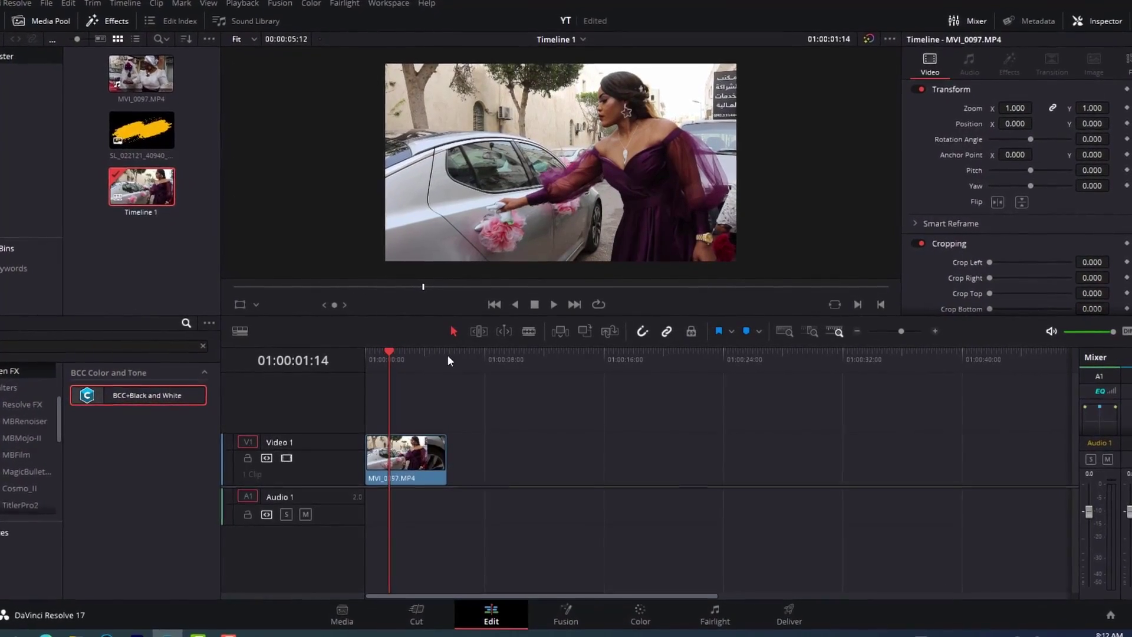
{"action": "left_click", "coordinate": [528, 331]}
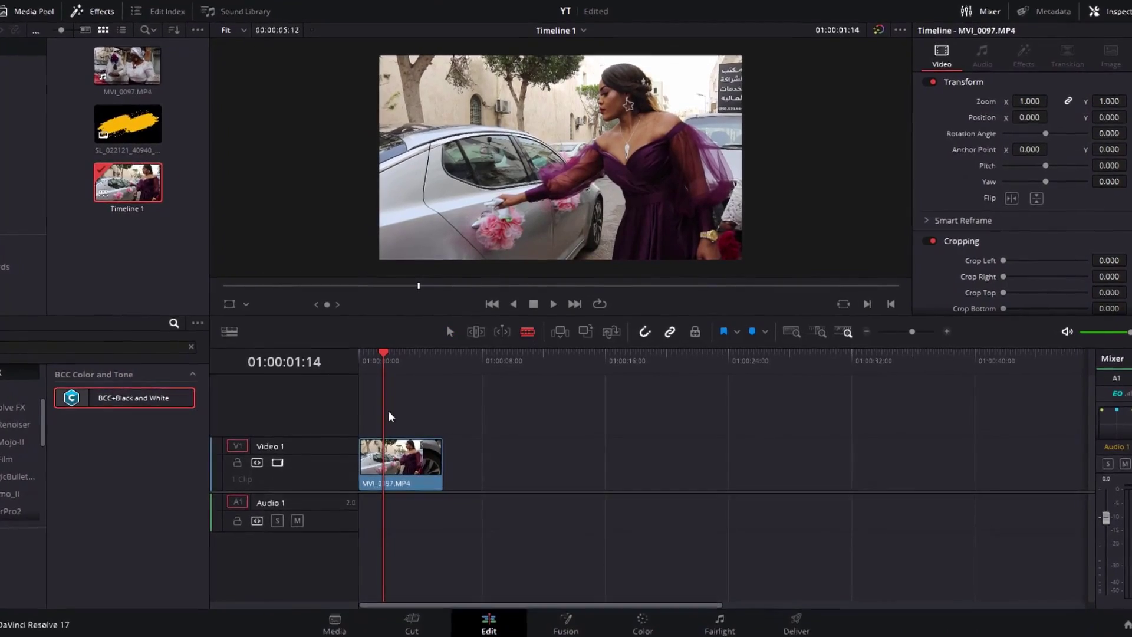
{"action": "left_click", "coordinate": [383, 463]}
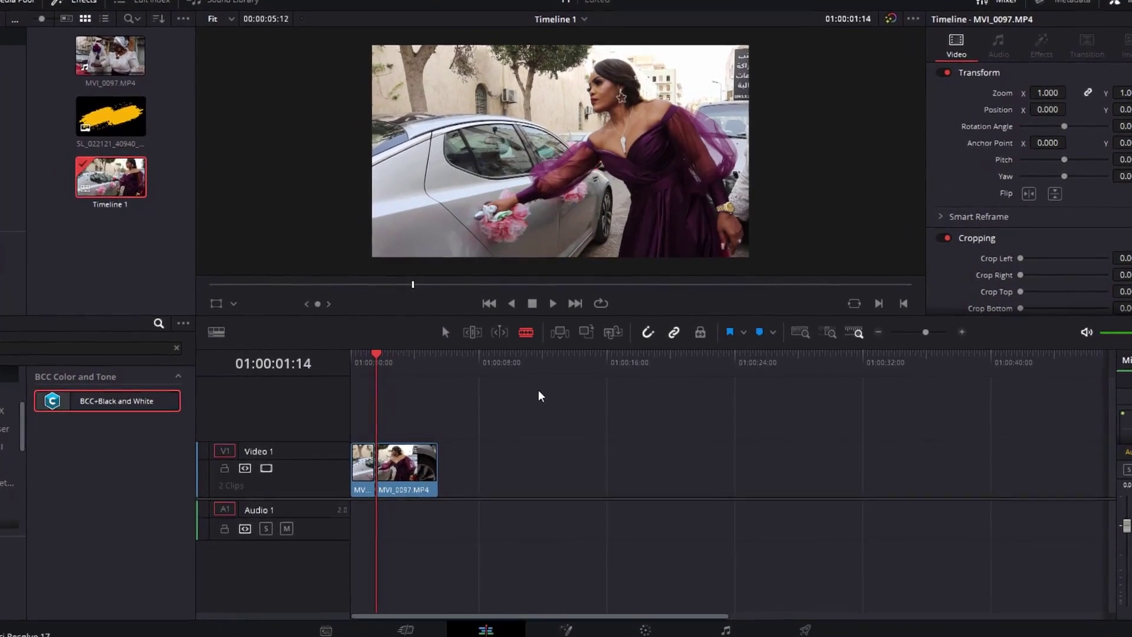
Split the second clip segment on Video 1 at 01:00:02:14, one second after the first cut.
{"action": "left_click", "coordinate": [439, 333]}
{"action": "left_click", "coordinate": [385, 357]}
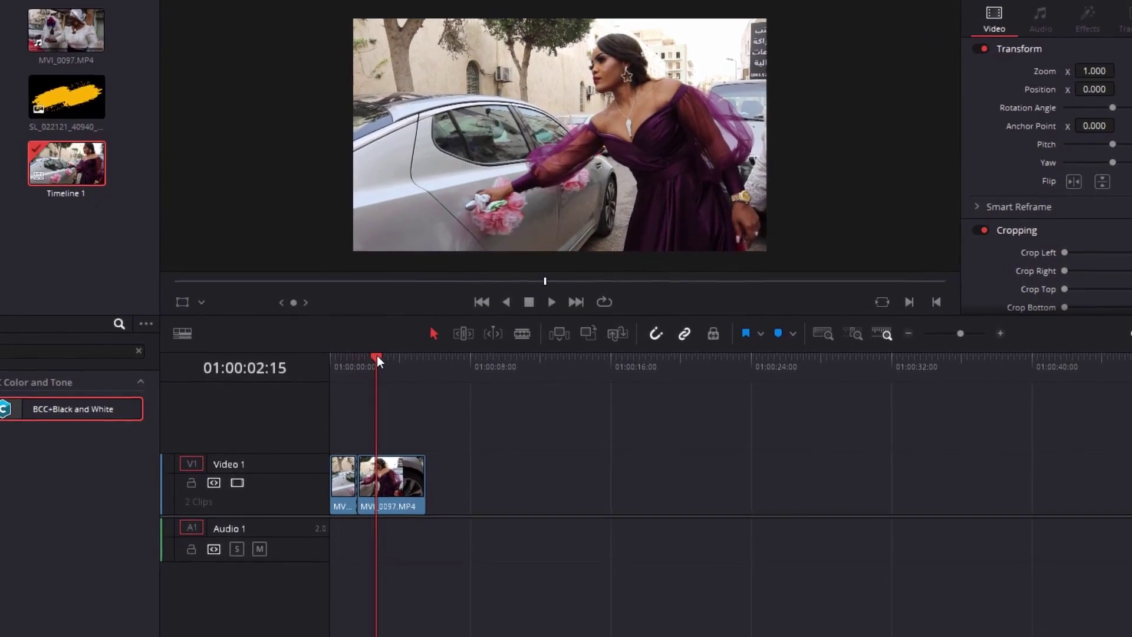
{"action": "left_click_drag", "start_coordinate": [373, 356], "coordinate": [366, 356]}
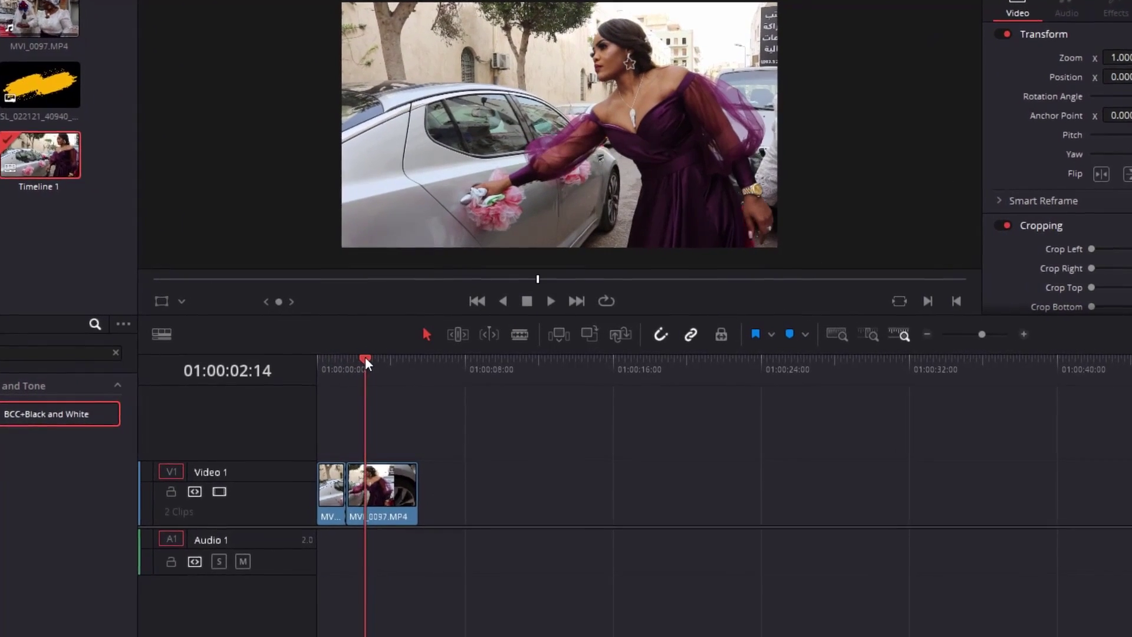
{"action": "left_click", "coordinate": [519, 334]}
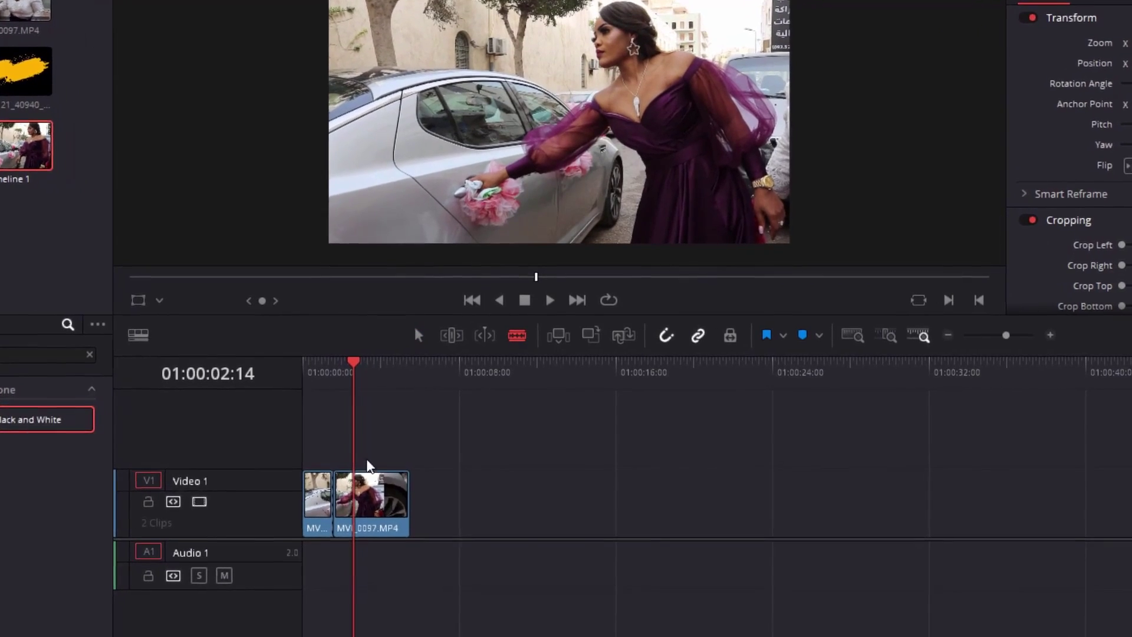
{"action": "left_click", "coordinate": [355, 501]}
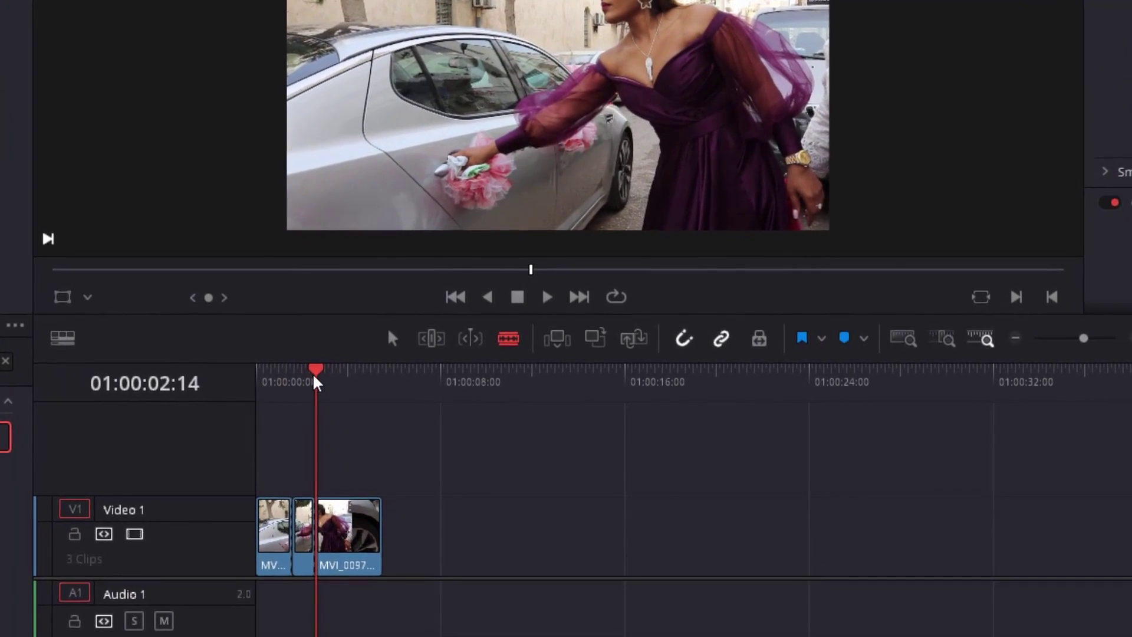
Turn the short middle segment into a freeze frame through its clip speed settings, from 01:00:01:14.
{"action": "key", "text": "shift+Left"}
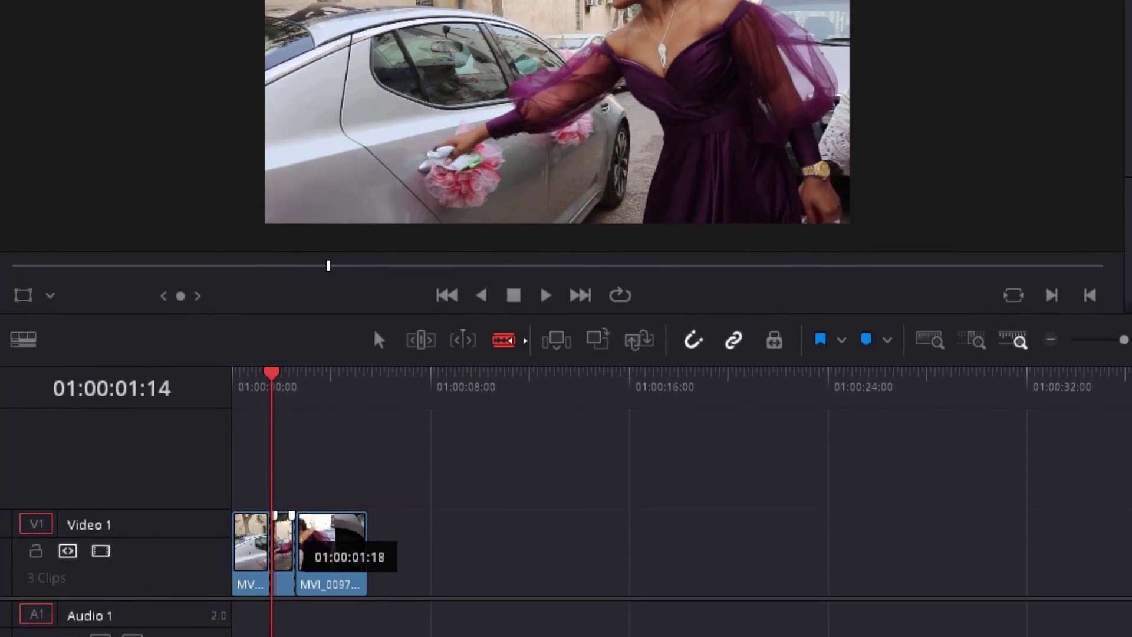
{"action": "left_click", "coordinate": [379, 340]}
{"action": "left_click", "coordinate": [284, 539]}
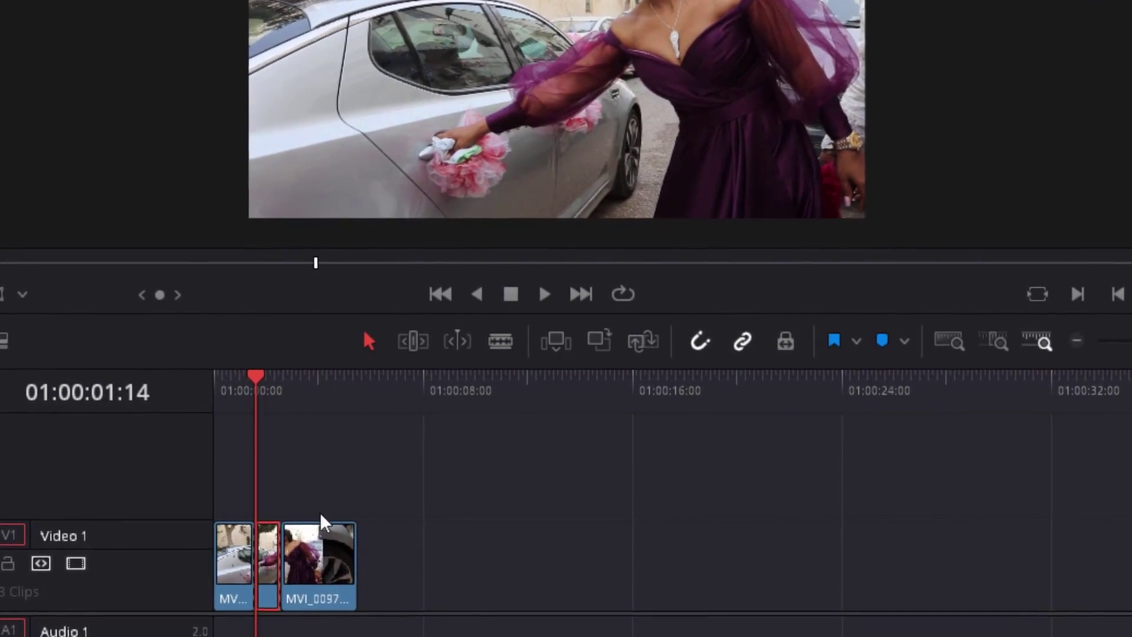
{"action": "right_click", "coordinate": [268, 556]}
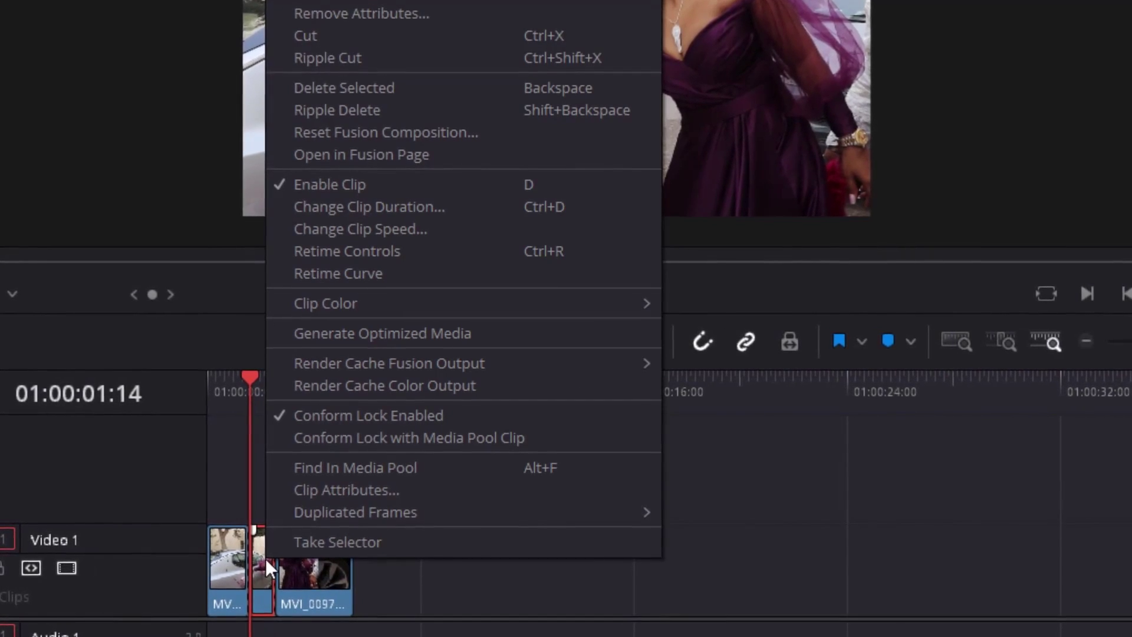
{"action": "left_click", "coordinate": [396, 227]}
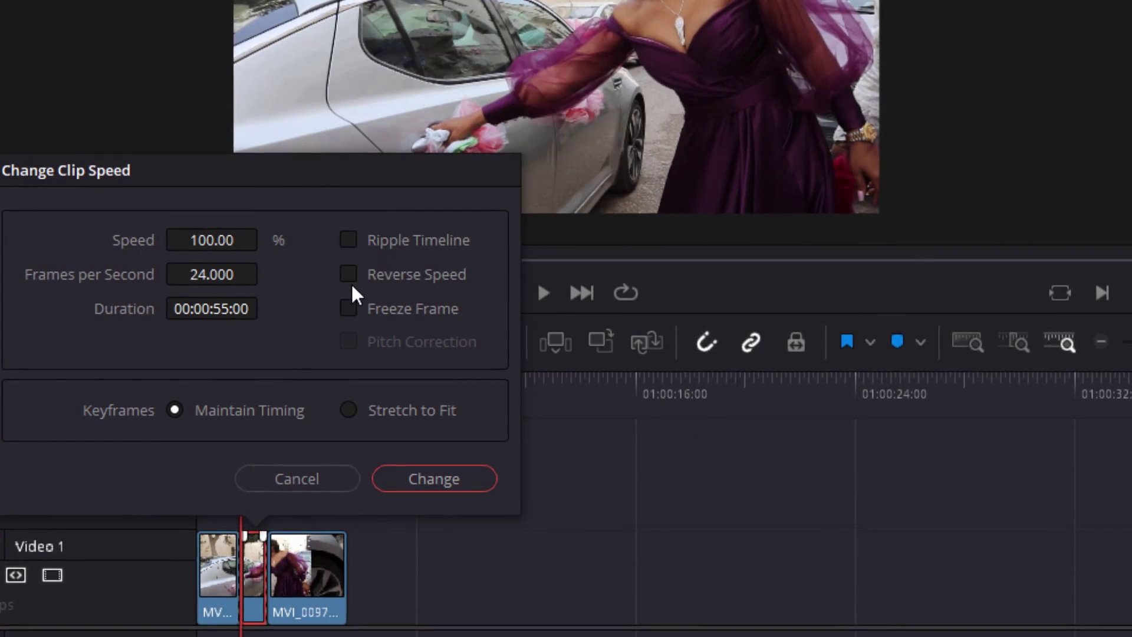
{"action": "left_click", "coordinate": [347, 309]}
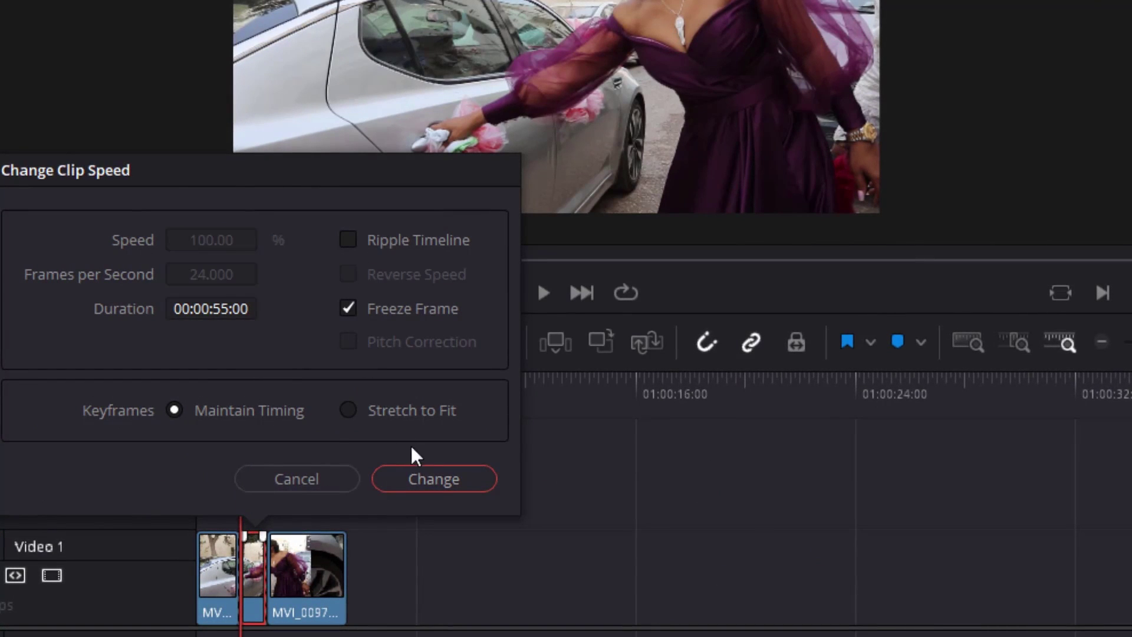
{"action": "left_click", "coordinate": [433, 478]}
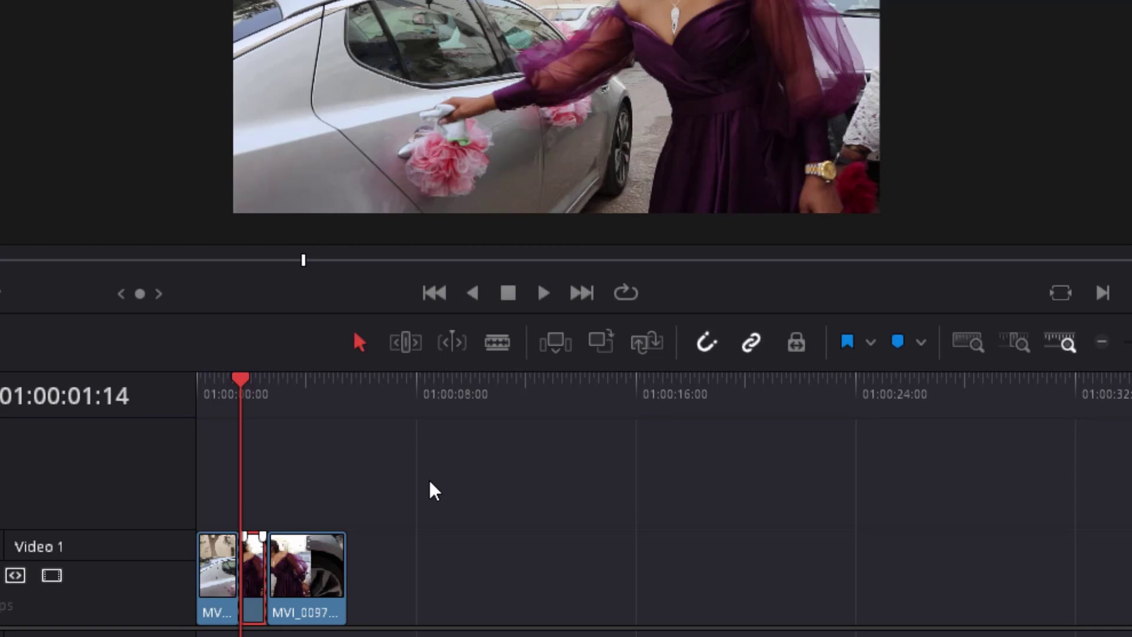
Move the last clip segment to about 01:00:08:00, play the freeze frame, and return the playhead to 01:00:01:14.
{"action": "left_click", "coordinate": [303, 586]}
{"action": "left_click_drag", "start_coordinate": [304, 587], "coordinate": [456, 587]}
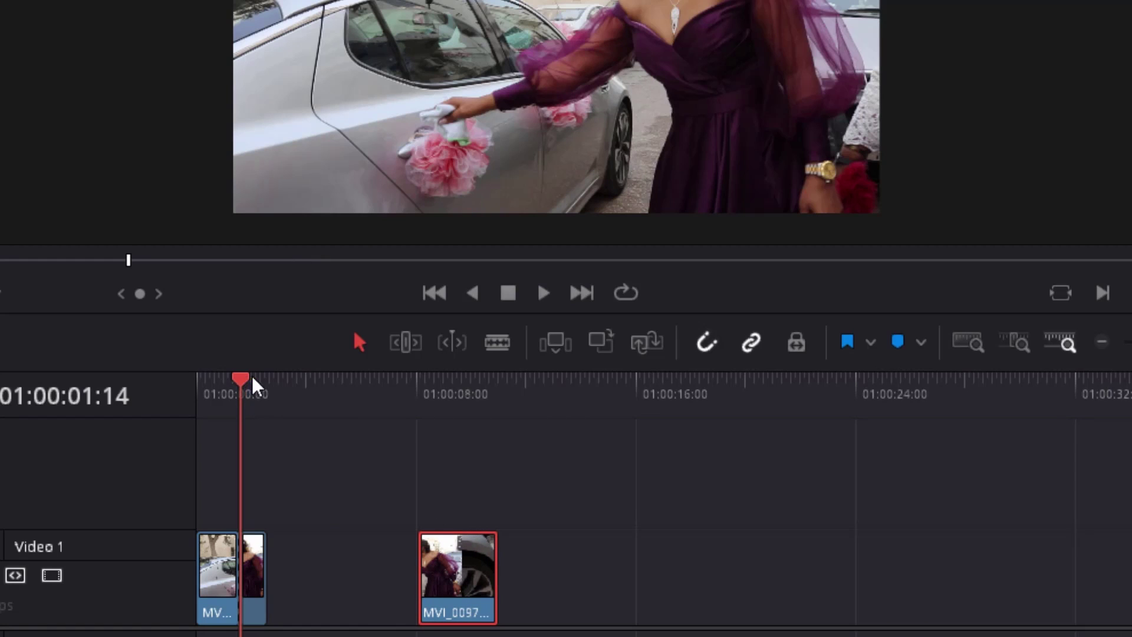
{"action": "left_click", "coordinate": [550, 297]}
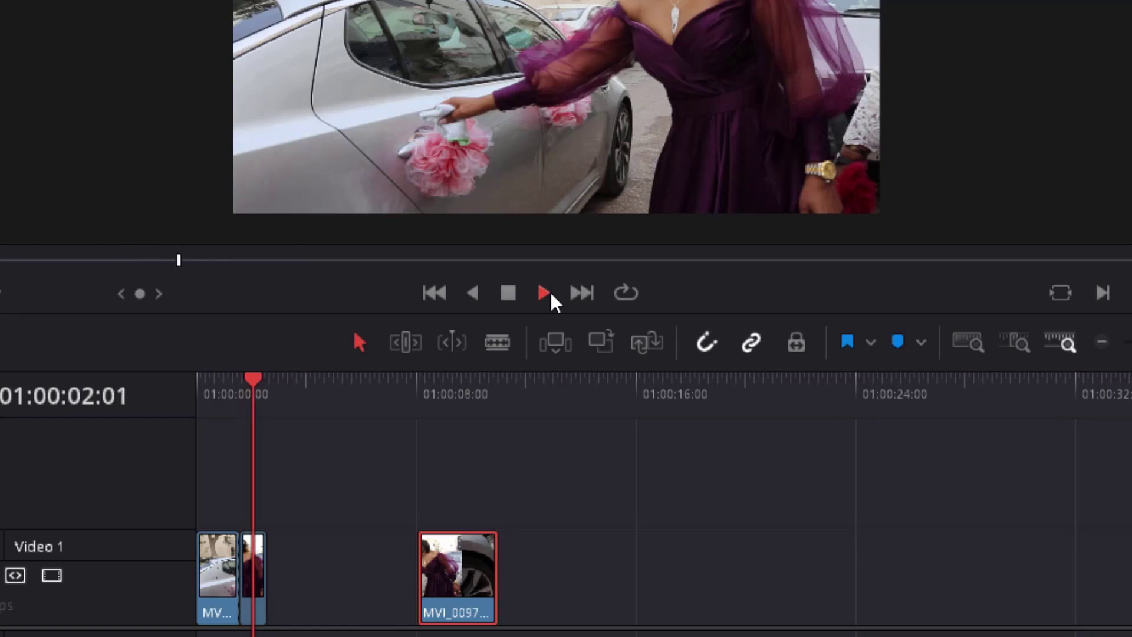
{"action": "left_click", "coordinate": [507, 298]}
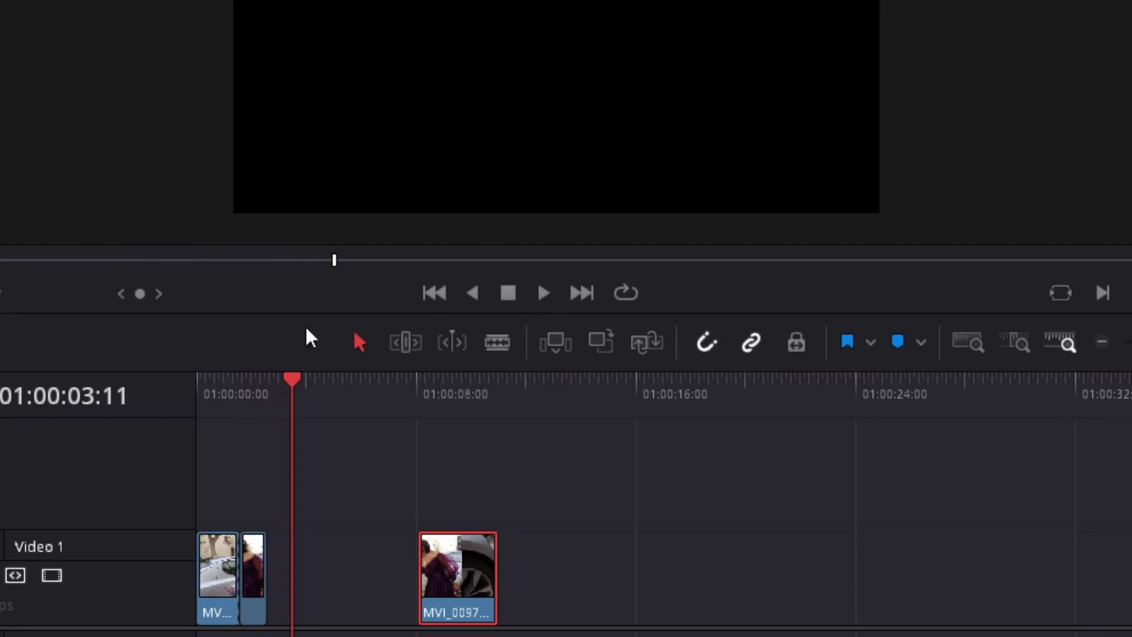
{"action": "left_click", "coordinate": [240, 384]}
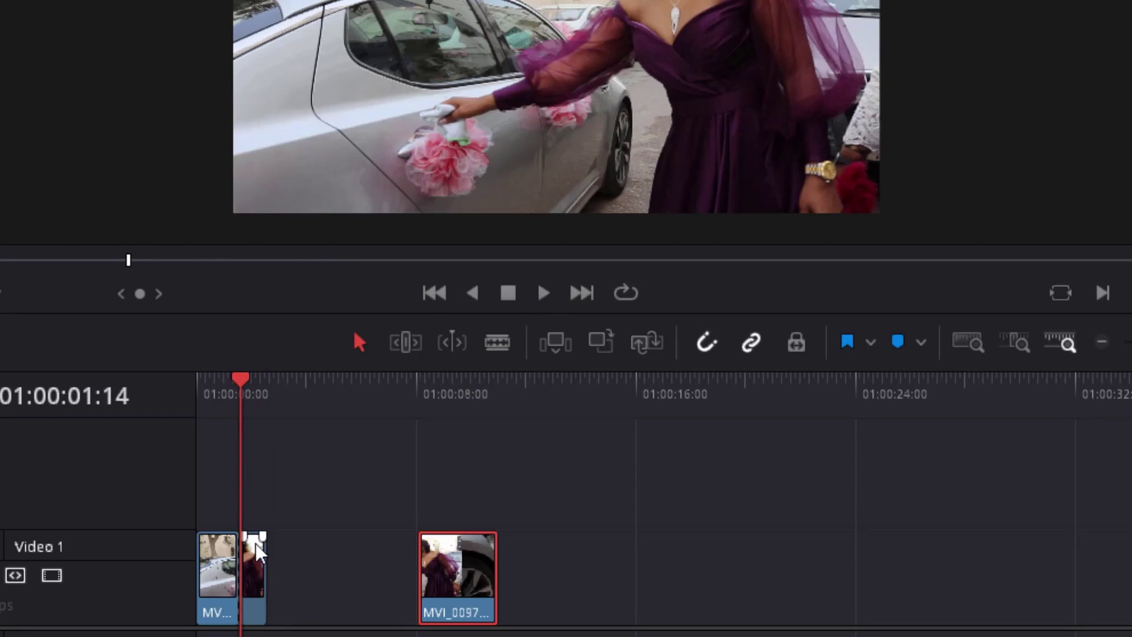
Extend the freeze-frame clip to the start of the last clip and duplicate it onto Video 2 directly above.
{"action": "left_click", "coordinate": [258, 566]}
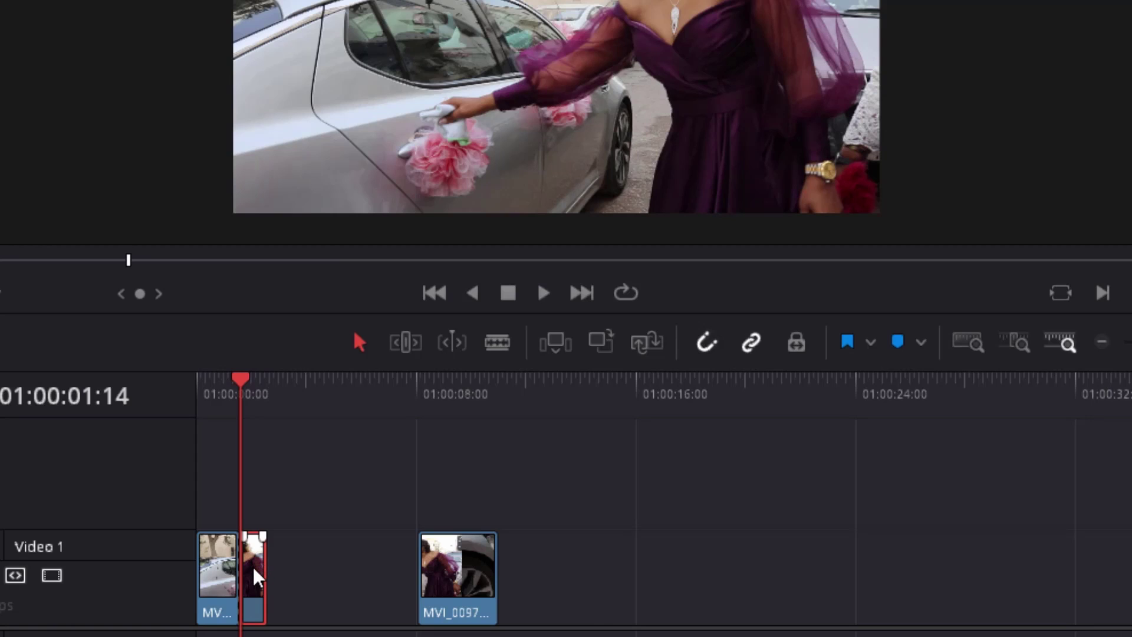
{"action": "left_click_drag", "start_coordinate": [271, 577], "coordinate": [416, 570]}
{"action": "left_click", "coordinate": [308, 587]}
{"action": "left_click_drag", "start_coordinate": [321, 587], "coordinate": [313, 480]}
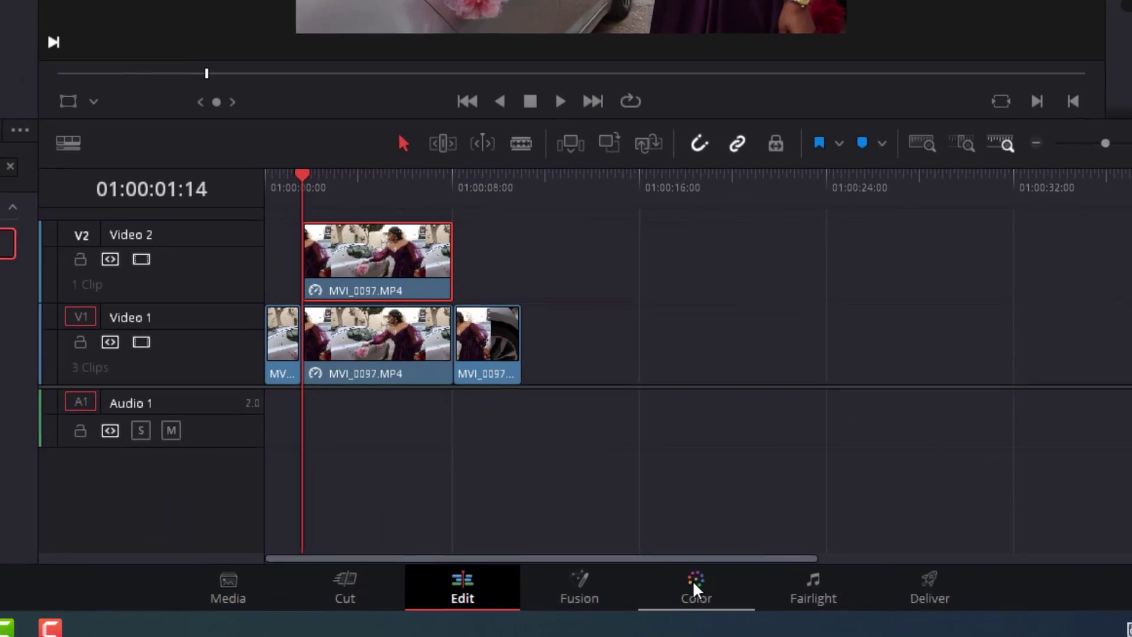
On the Color page, add an alpha output for the Video 2 clip and connect node 01's alpha output to it.
{"action": "left_click", "coordinate": [701, 585]}
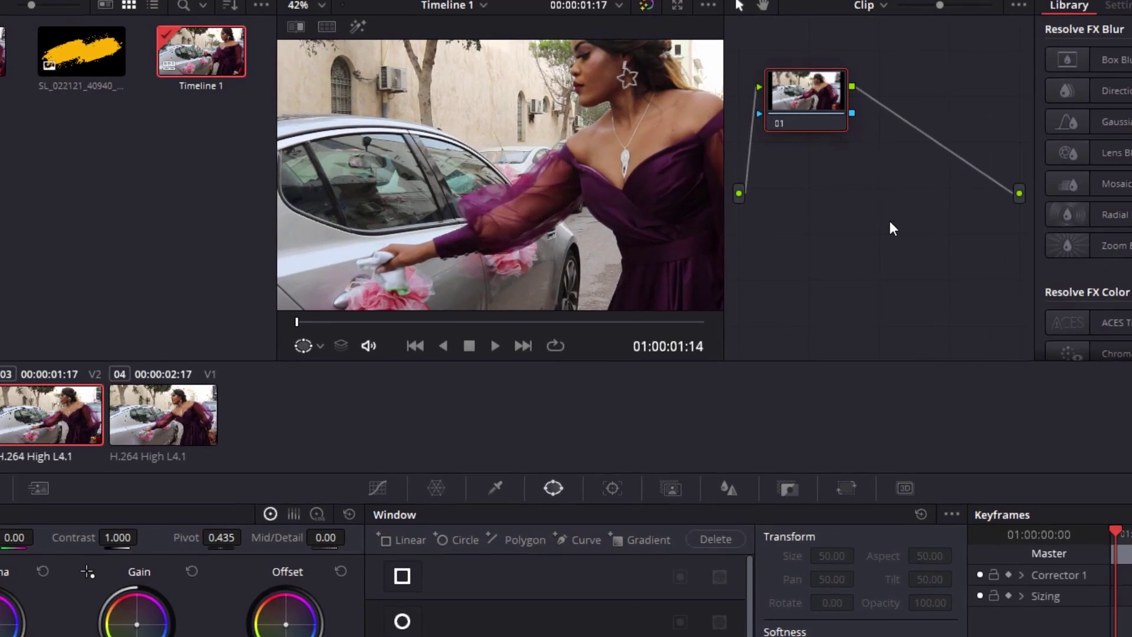
{"action": "right_click", "coordinate": [891, 227]}
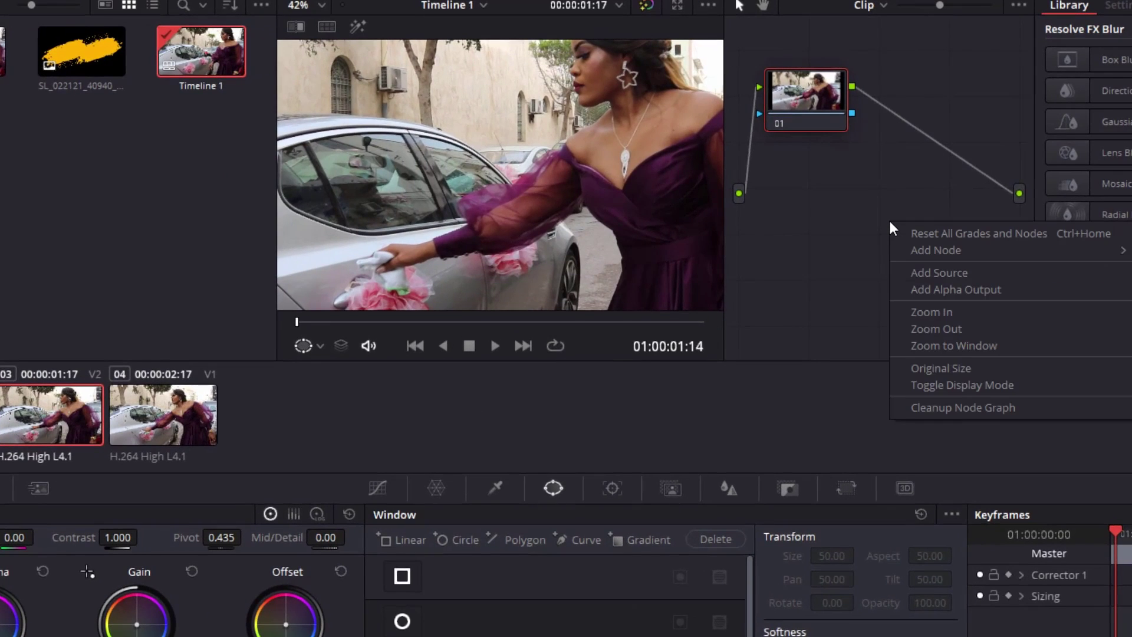
{"action": "left_click", "coordinate": [954, 290]}
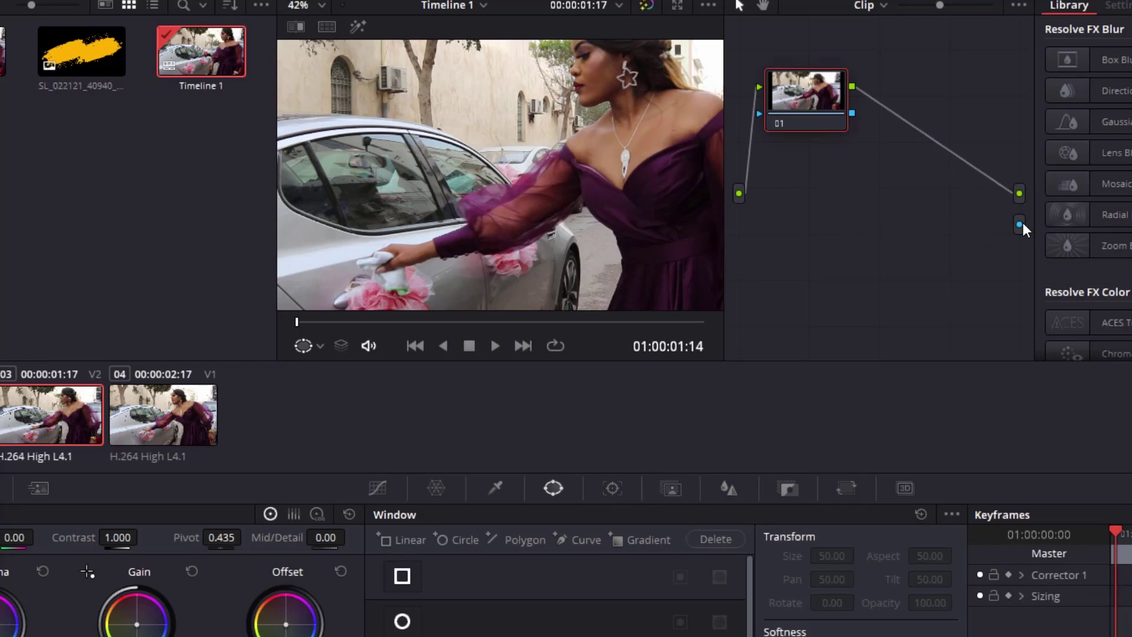
{"action": "left_click_drag", "start_coordinate": [1020, 223], "coordinate": [852, 110]}
Enlarge the viewer, enable a curve window, and start outlining the woman along the underside of her outstretched forearm and hand.
{"action": "left_click", "coordinate": [676, 7]}
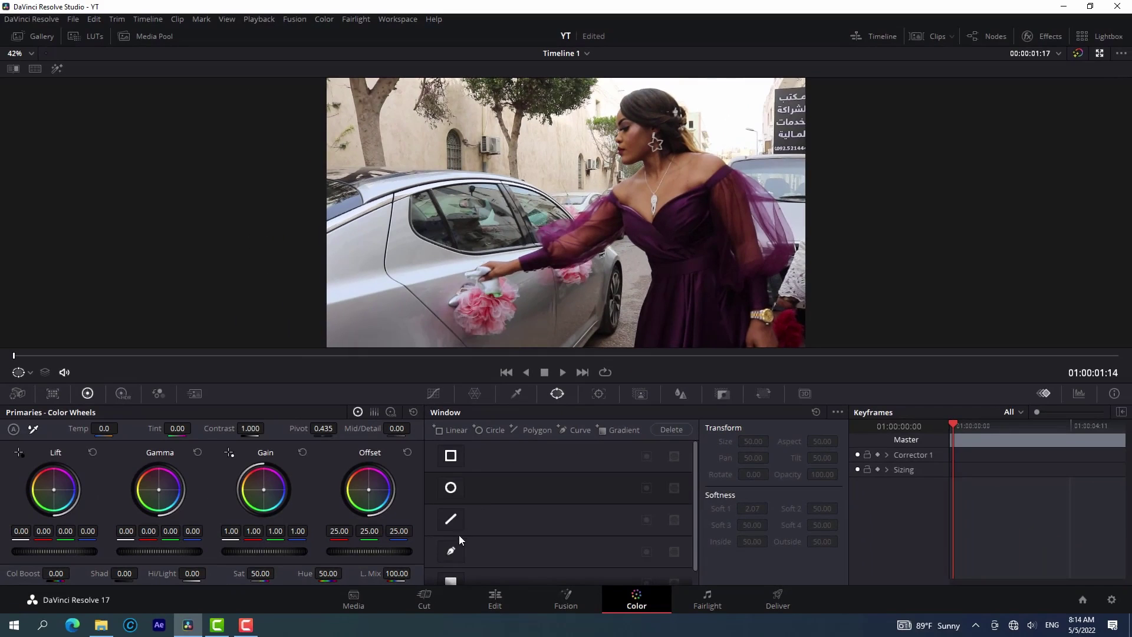
{"action": "left_click", "coordinate": [450, 552]}
{"action": "scroll", "coordinate": [623, 270], "scroll_direction": "up", "scroll_amount": 4}
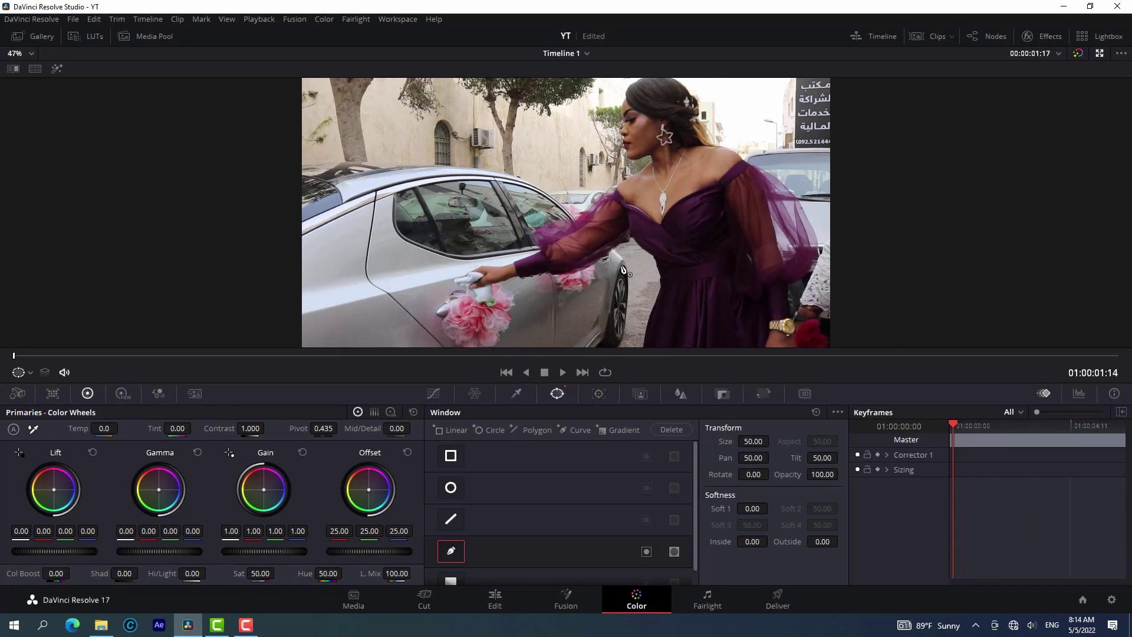
{"action": "scroll", "coordinate": [623, 271], "scroll_direction": "up", "scroll_amount": 1}
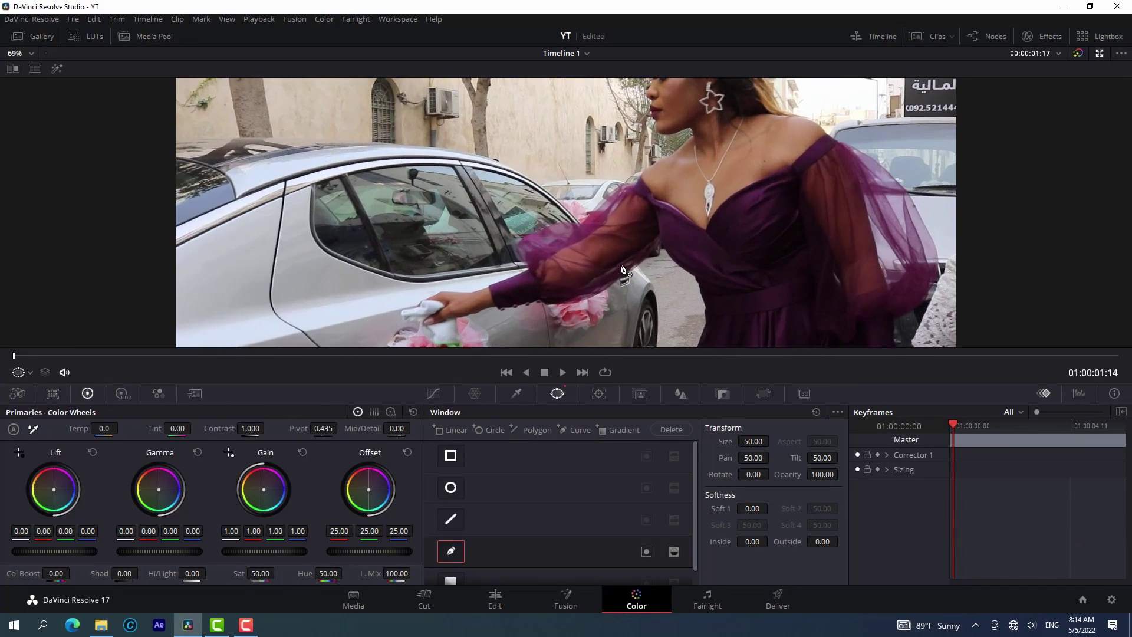
{"action": "scroll", "coordinate": [623, 270], "scroll_direction": "up", "scroll_amount": 1}
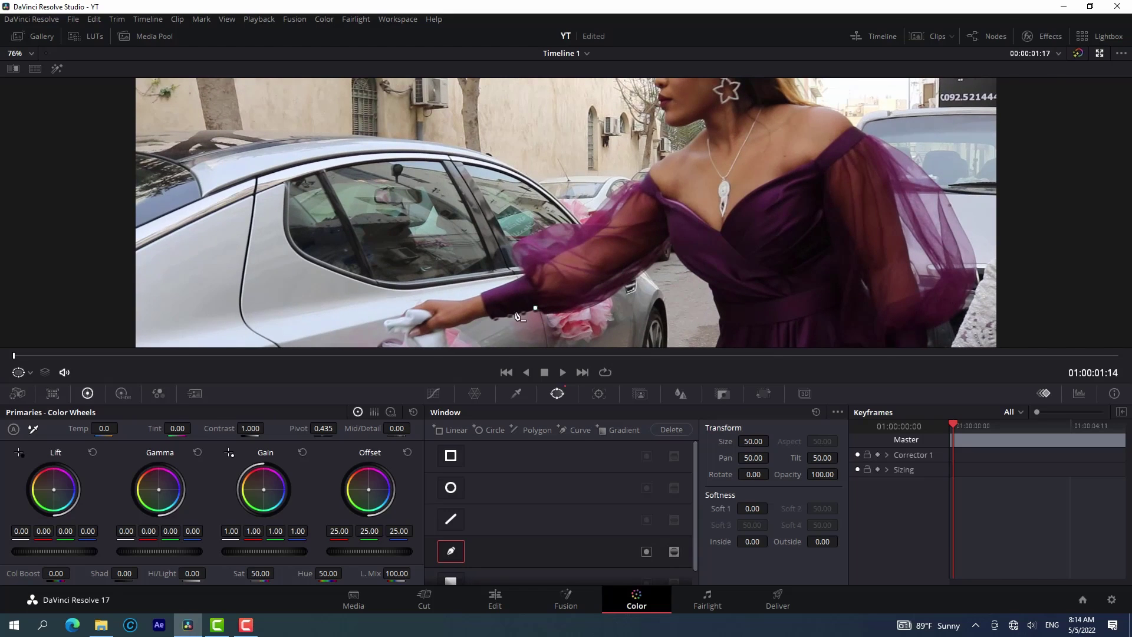
{"action": "left_click", "coordinate": [488, 318]}
{"action": "left_click_drag", "start_coordinate": [488, 318], "coordinate": [480, 321]}
{"action": "left_click", "coordinate": [466, 321]}
{"action": "left_click", "coordinate": [425, 334]}
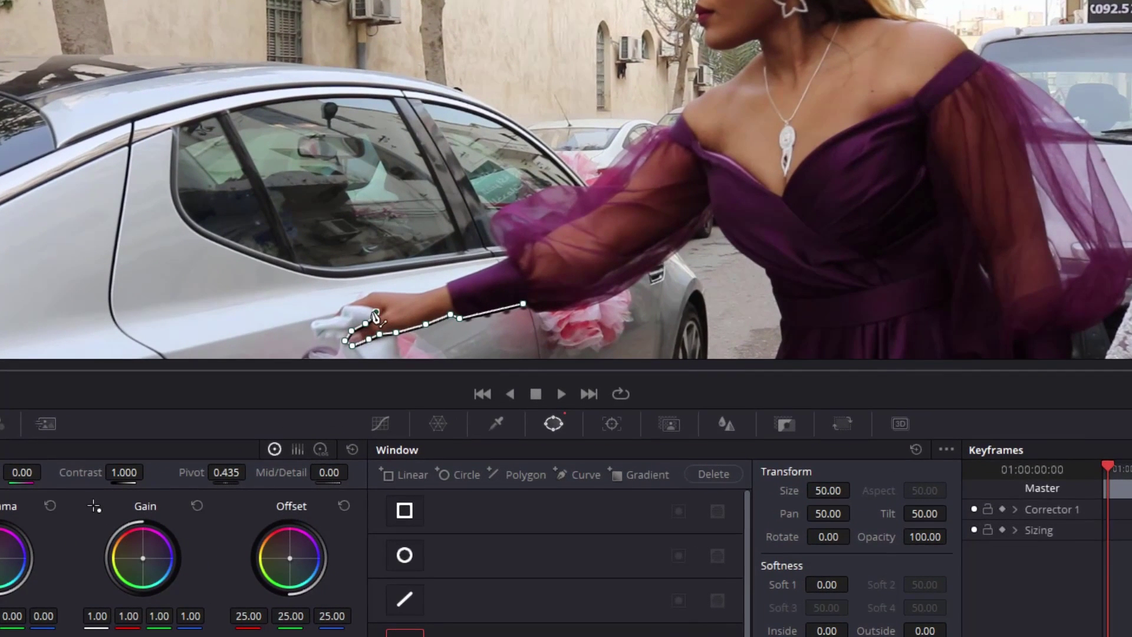
Continue the curve mask around the woman's fingers and along the top of her forearm to the sleeve cuff.
{"action": "left_click", "coordinate": [366, 307]}
{"action": "left_click", "coordinate": [345, 307]}
{"action": "left_click", "coordinate": [337, 305]}
{"action": "left_click", "coordinate": [352, 299]}
{"action": "left_click", "coordinate": [377, 291]}
{"action": "left_click", "coordinate": [391, 290]}
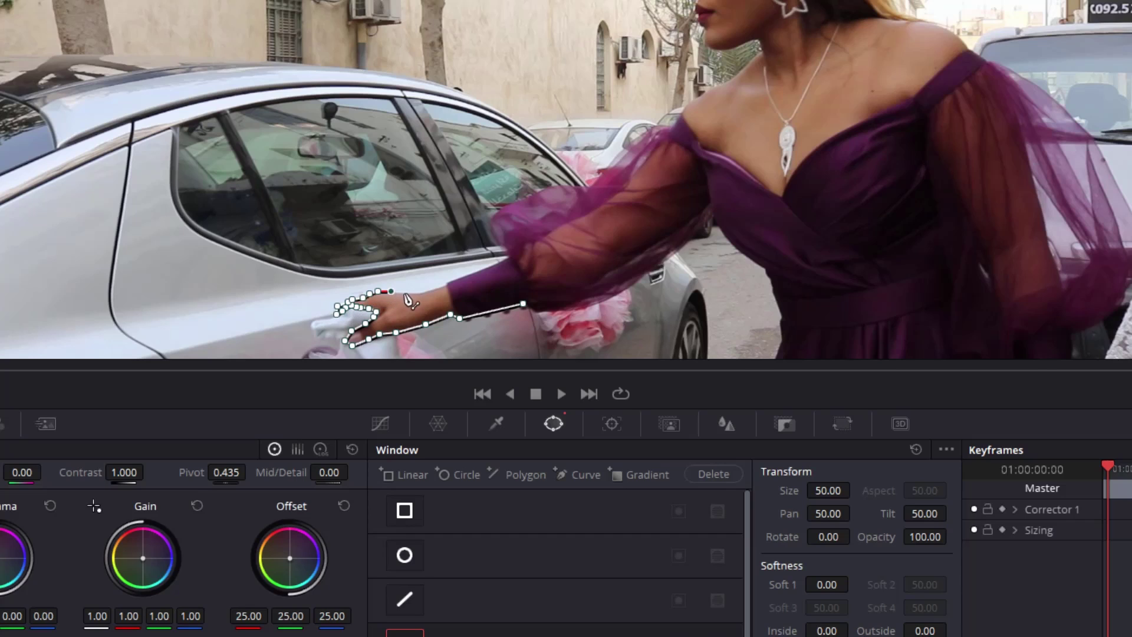
{"action": "left_click", "coordinate": [407, 293]}
{"action": "left_click", "coordinate": [430, 288]}
{"action": "left_click", "coordinate": [449, 284]}
{"action": "left_click", "coordinate": [488, 266]}
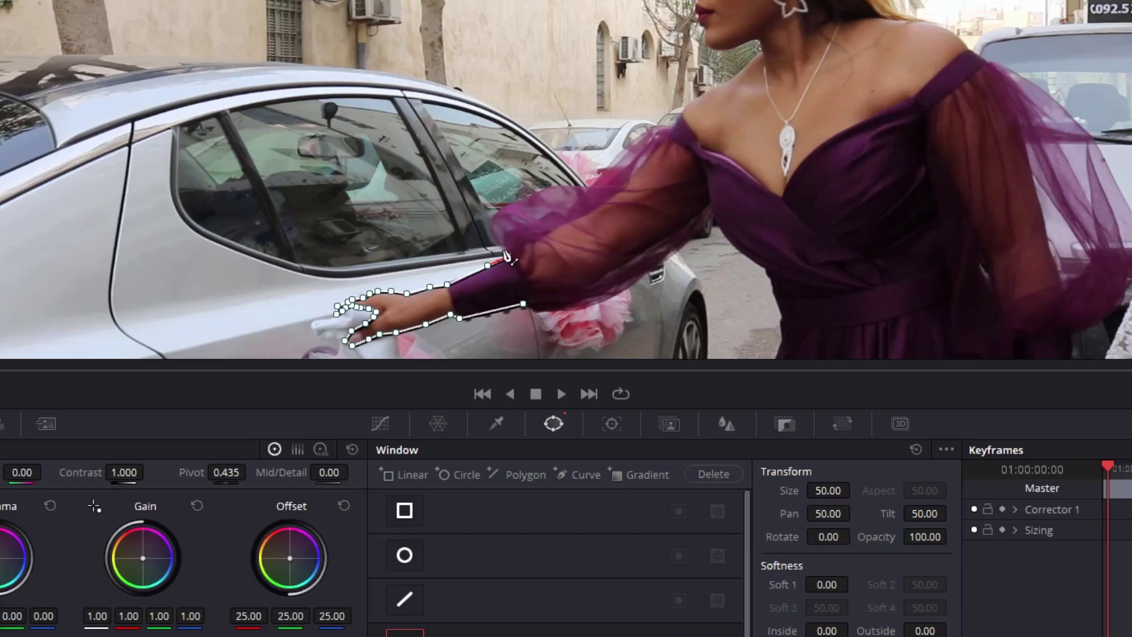
Trace the curve mask around the puffed sheer sleeve and along its upper edge towards the shoulder.
{"action": "left_click", "coordinate": [507, 256]}
{"action": "left_click", "coordinate": [502, 245]}
{"action": "left_click", "coordinate": [497, 238]}
{"action": "left_click", "coordinate": [490, 227]}
{"action": "left_click", "coordinate": [507, 206]}
{"action": "left_click", "coordinate": [523, 198]}
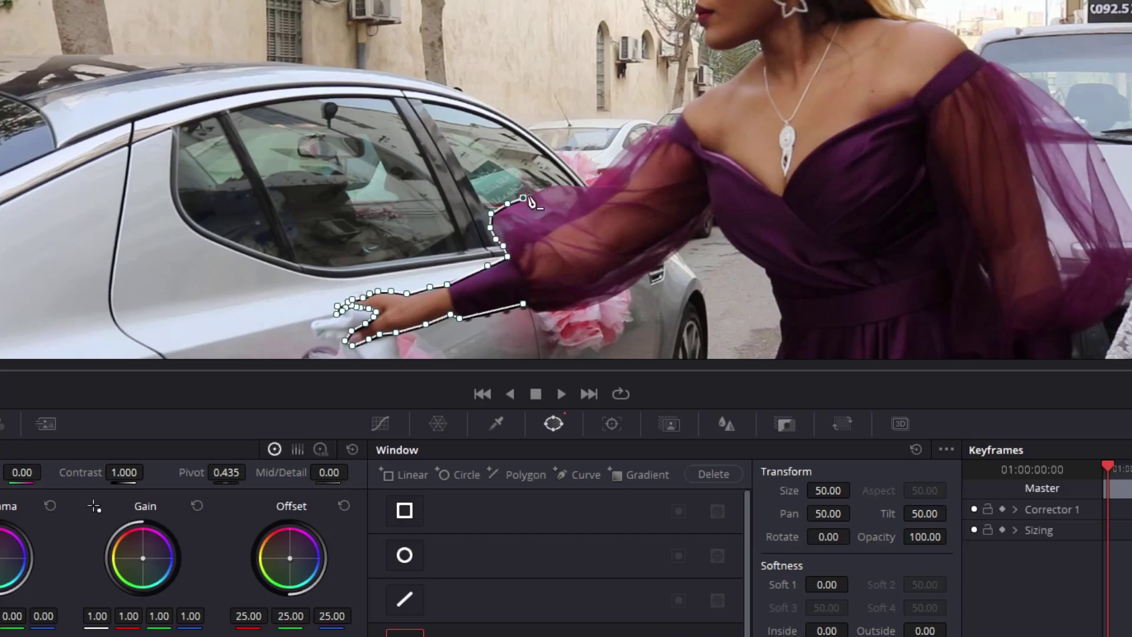
{"action": "left_click", "coordinate": [539, 192]}
{"action": "left_click", "coordinate": [558, 184]}
{"action": "left_click", "coordinate": [576, 184]}
{"action": "left_click", "coordinate": [592, 184]}
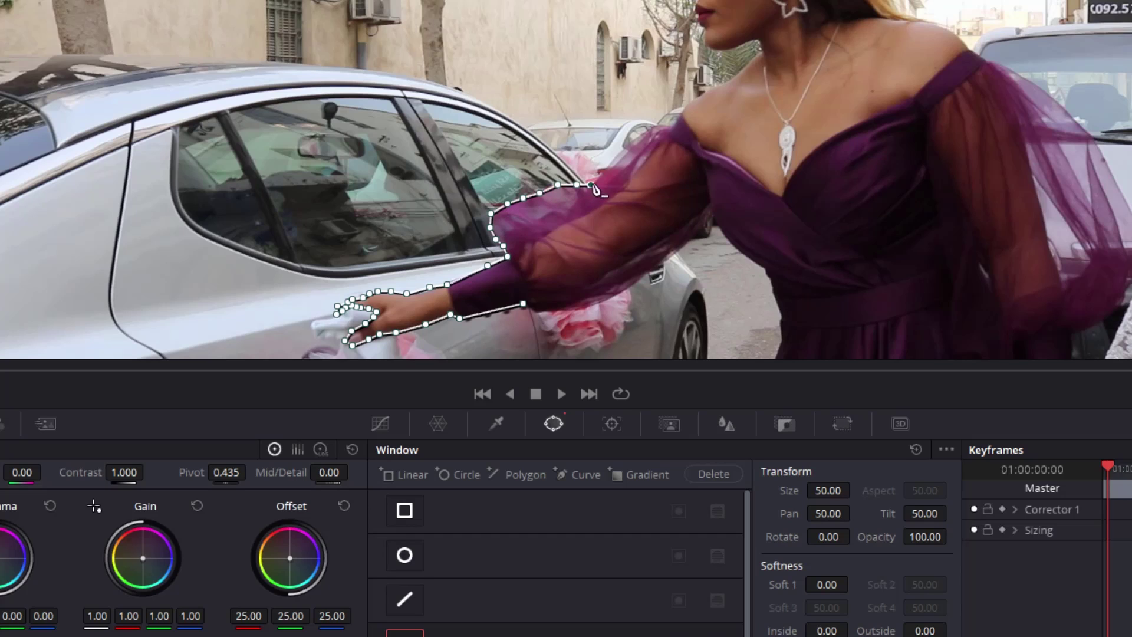
{"action": "left_click", "coordinate": [607, 167]}
{"action": "left_click", "coordinate": [626, 149]}
{"action": "left_click", "coordinate": [644, 132]}
{"action": "left_click", "coordinate": [657, 126]}
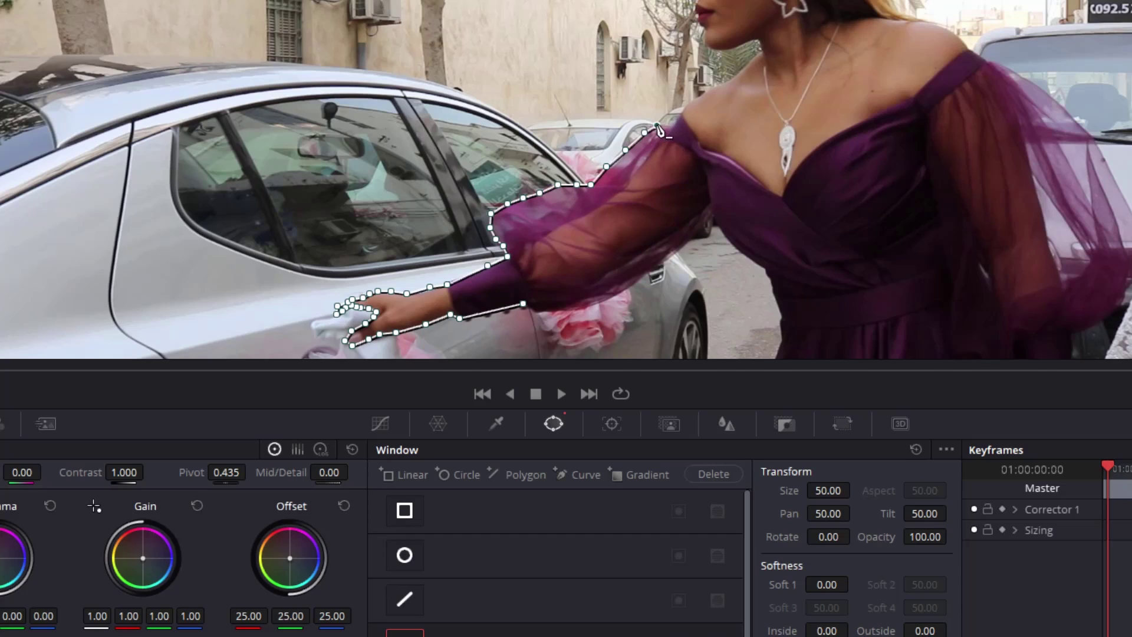
Extend the curve mask from the top of the sheer sleeve over the woman's shoulder to the base of her neck.
{"action": "left_click", "coordinate": [669, 128]}
{"action": "left_click", "coordinate": [686, 108]}
{"action": "left_click", "coordinate": [703, 95]}
{"action": "left_click", "coordinate": [715, 87]}
{"action": "left_click", "coordinate": [728, 81]}
{"action": "left_click", "coordinate": [743, 68]}
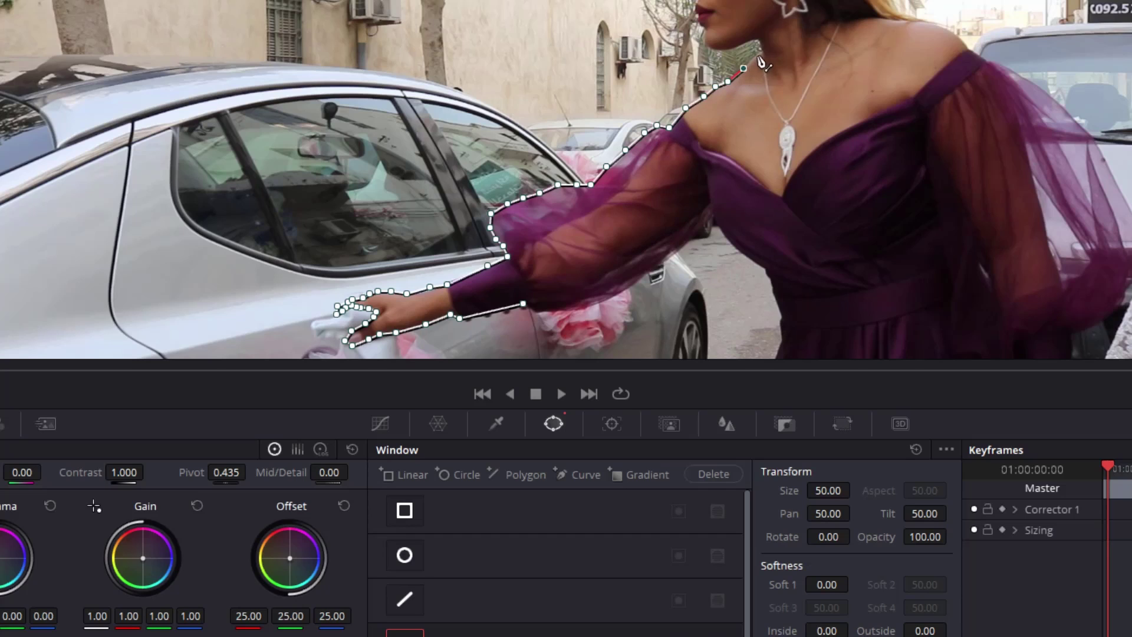
Continue the curve mask up the woman's neck, along her jawline and chin, and up the front of her face.
{"action": "left_click", "coordinate": [762, 53]}
{"action": "left_click", "coordinate": [757, 40]}
{"action": "left_click", "coordinate": [725, 51]}
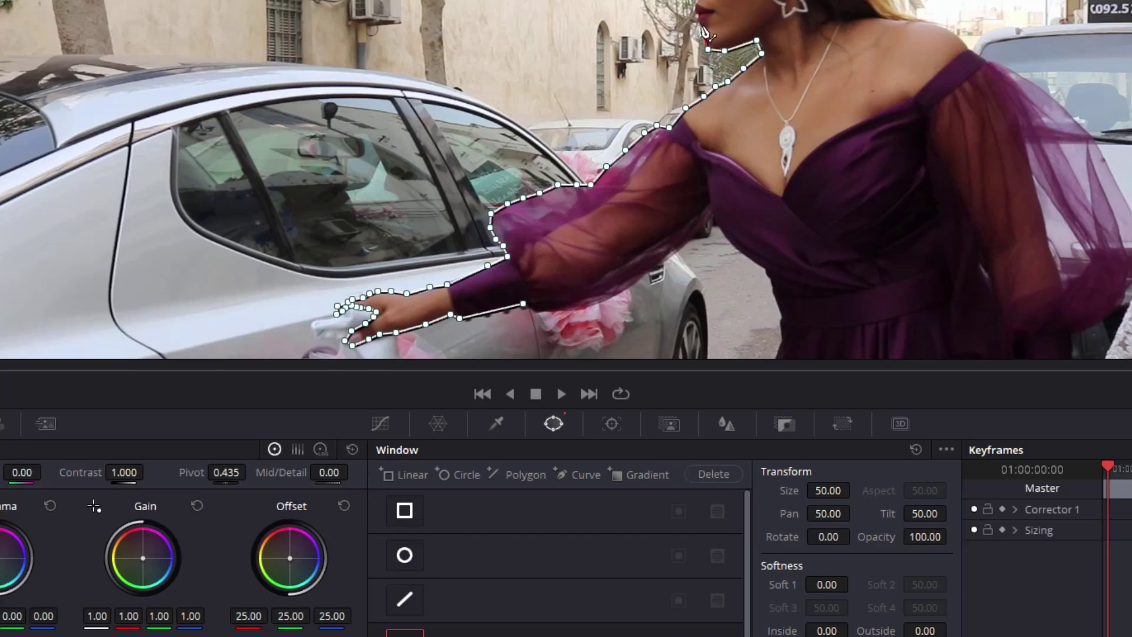
{"action": "left_click", "coordinate": [704, 34]}
{"action": "scroll", "coordinate": [703, 32], "scroll_direction": "down", "scroll_amount": 2}
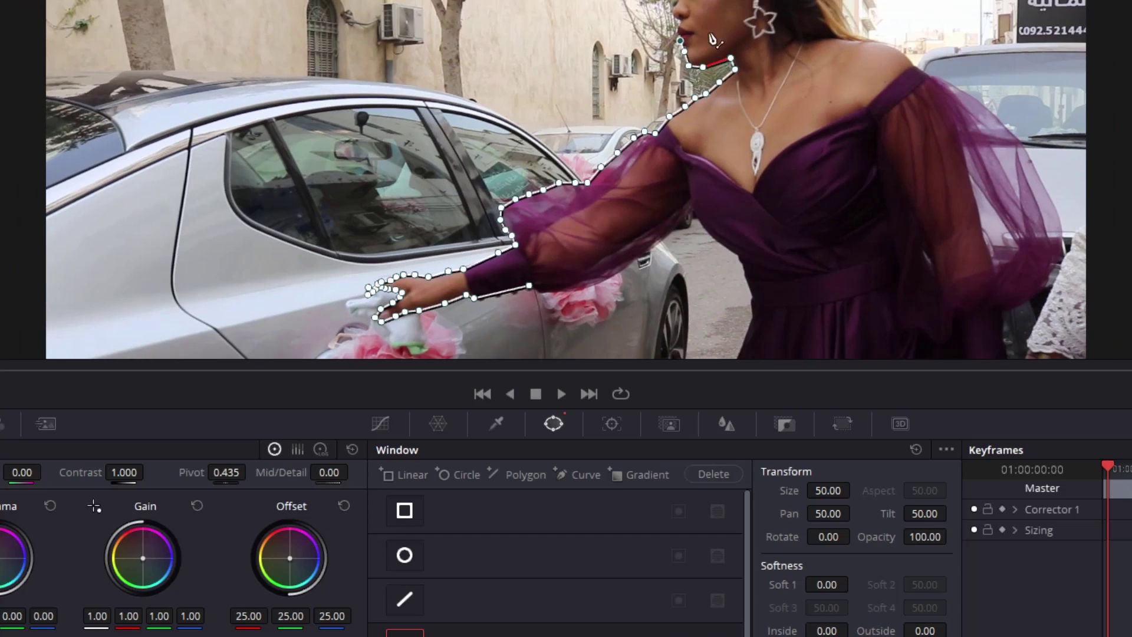
{"action": "left_click", "coordinate": [679, 33]}
{"action": "scroll", "coordinate": [705, 6], "scroll_direction": "down", "scroll_amount": 1}
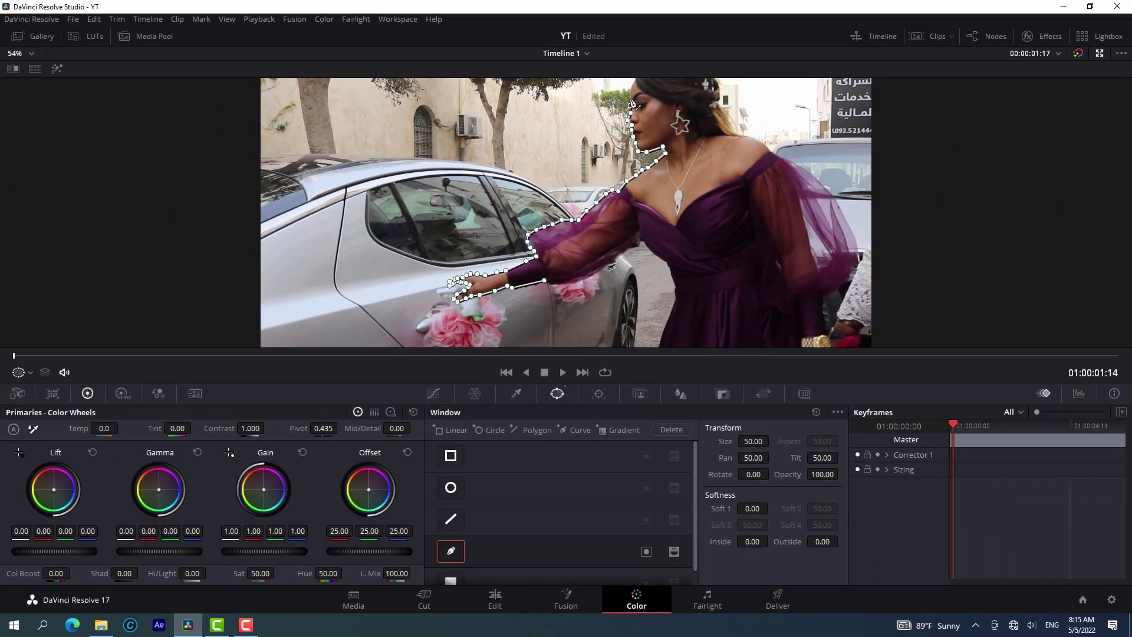
{"action": "scroll", "coordinate": [647, 91], "scroll_direction": "down", "scroll_amount": 2}
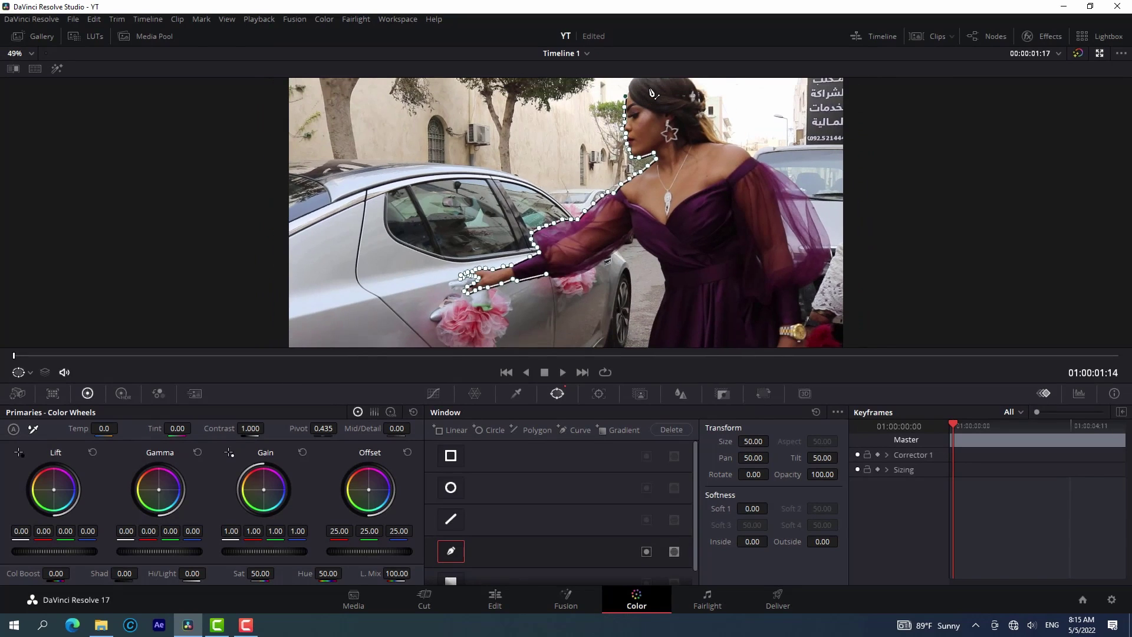
Finish and close the mask around the woman's hair, far sleeve, dress and underarm, restore the normal viewer, and return to the Edit page.
{"action": "mouse_move", "coordinate": [624, 101]}
{"action": "left_mouse_down"}
{"action": "mouse_move", "coordinate": [647, 83]}
{"action": "mouse_move", "coordinate": [675, 92]}
{"action": "mouse_move", "coordinate": [713, 151]}
{"action": "mouse_move", "coordinate": [781, 189]}
{"action": "mouse_move", "coordinate": [806, 245]}
{"action": "mouse_move", "coordinate": [781, 286]}
{"action": "mouse_move", "coordinate": [787, 319]}
{"action": "mouse_move", "coordinate": [807, 318]}
{"action": "mouse_move", "coordinate": [816, 333]}
{"action": "mouse_move", "coordinate": [781, 323]}
{"action": "mouse_move", "coordinate": [742, 338]}
{"action": "mouse_move", "coordinate": [655, 335]}
{"action": "mouse_move", "coordinate": [636, 300]}
{"action": "mouse_move", "coordinate": [644, 270]}
{"action": "mouse_move", "coordinate": [622, 237]}
{"action": "mouse_move", "coordinate": [573, 267]}
{"action": "mouse_move", "coordinate": [551, 261]}
{"action": "left_mouse_up"}
{"action": "scroll", "coordinate": [815, 333], "scroll_direction": "down", "scroll_amount": 1}
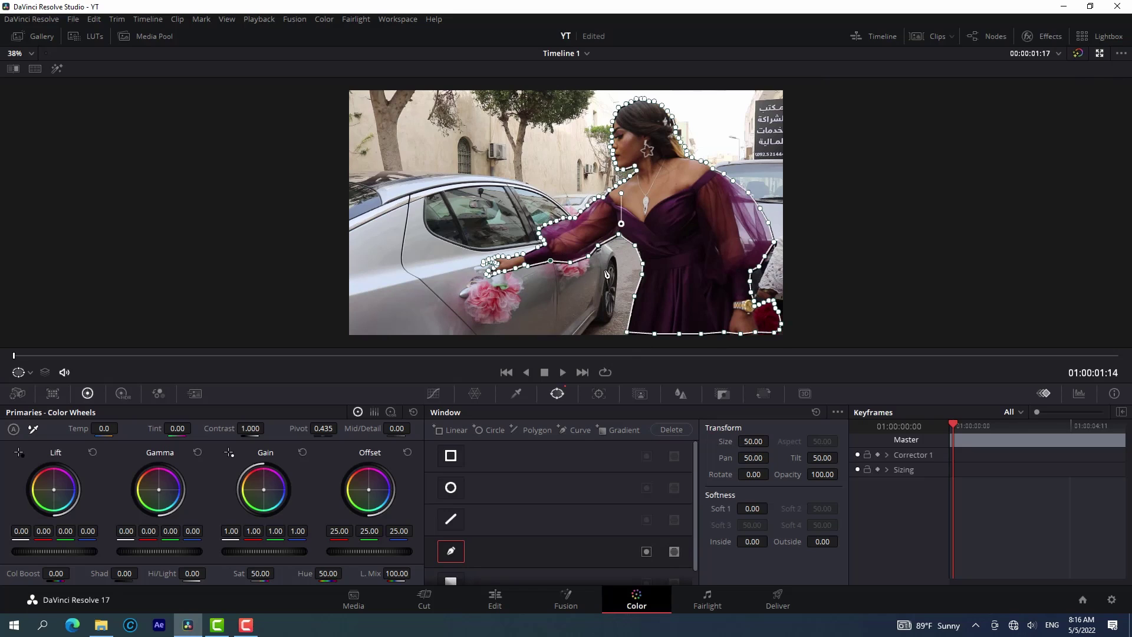
{"action": "left_click", "coordinate": [1101, 54]}
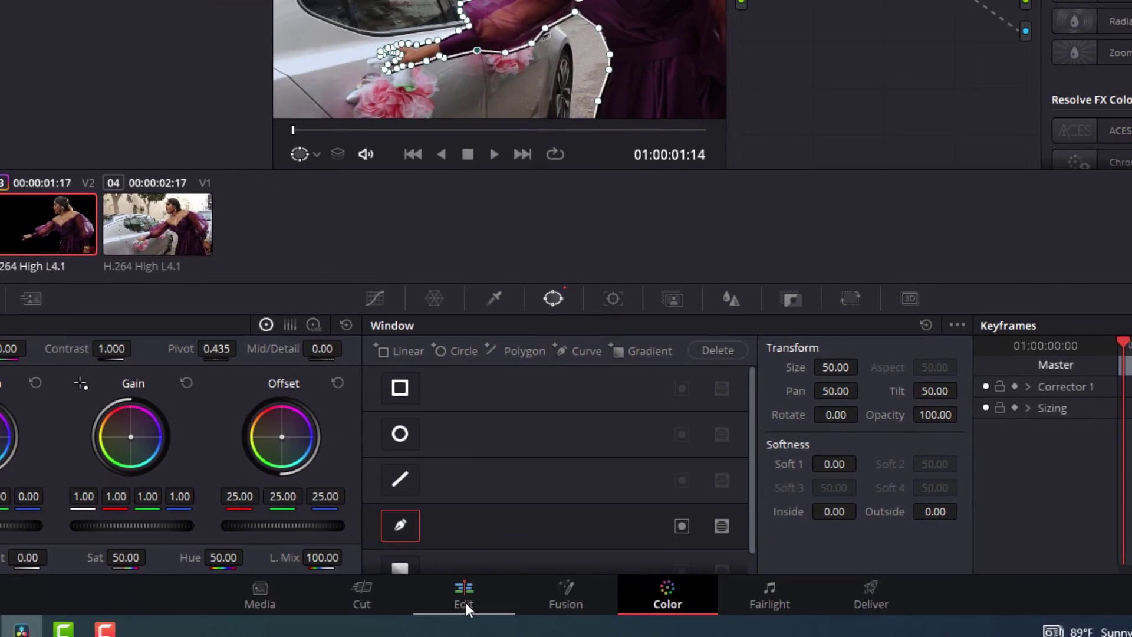
{"action": "left_click", "coordinate": [464, 603]}
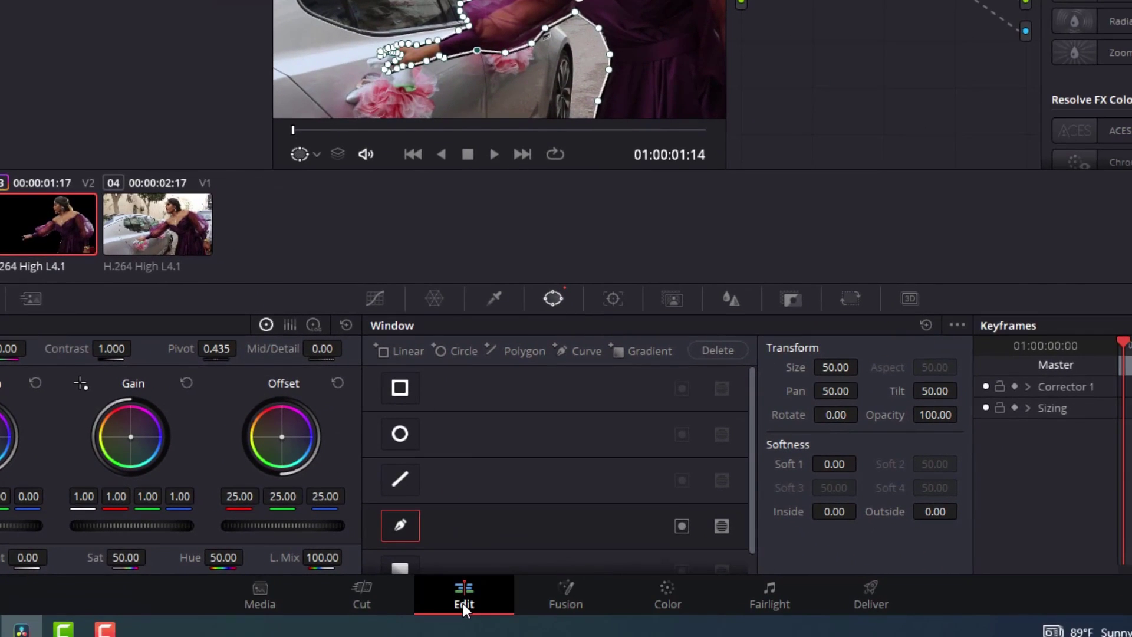
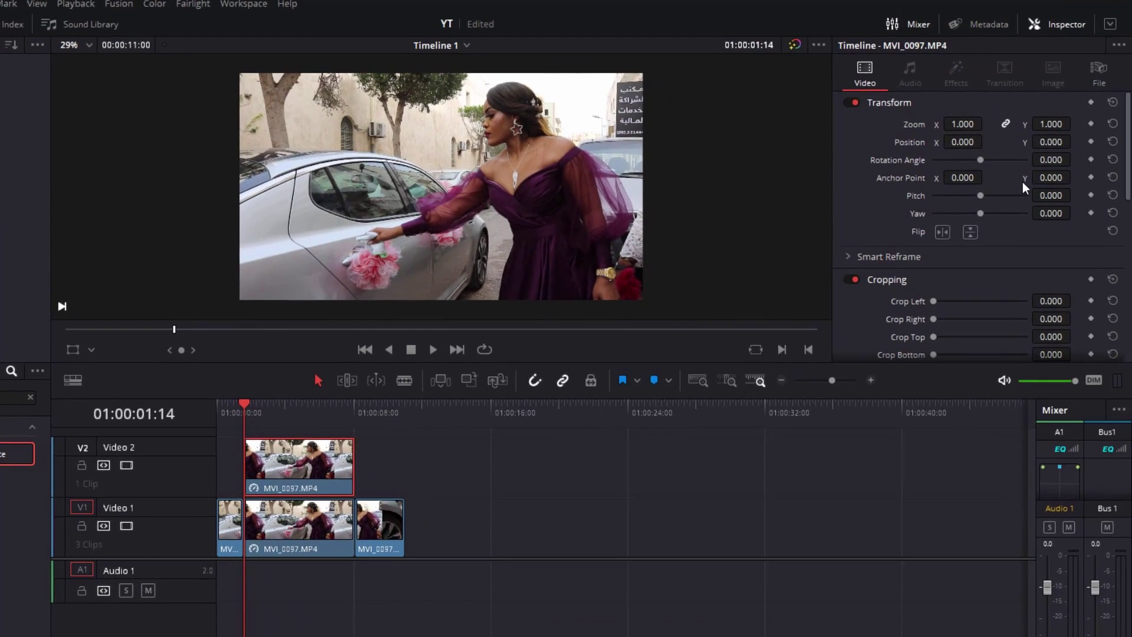
Set the Video 2 clip's retime process to Optical Flow, motion estimation to Enhanced Better, and resize filter to Smoother.
{"action": "scroll", "coordinate": [1023, 181], "scroll_direction": "down", "scroll_amount": 5}
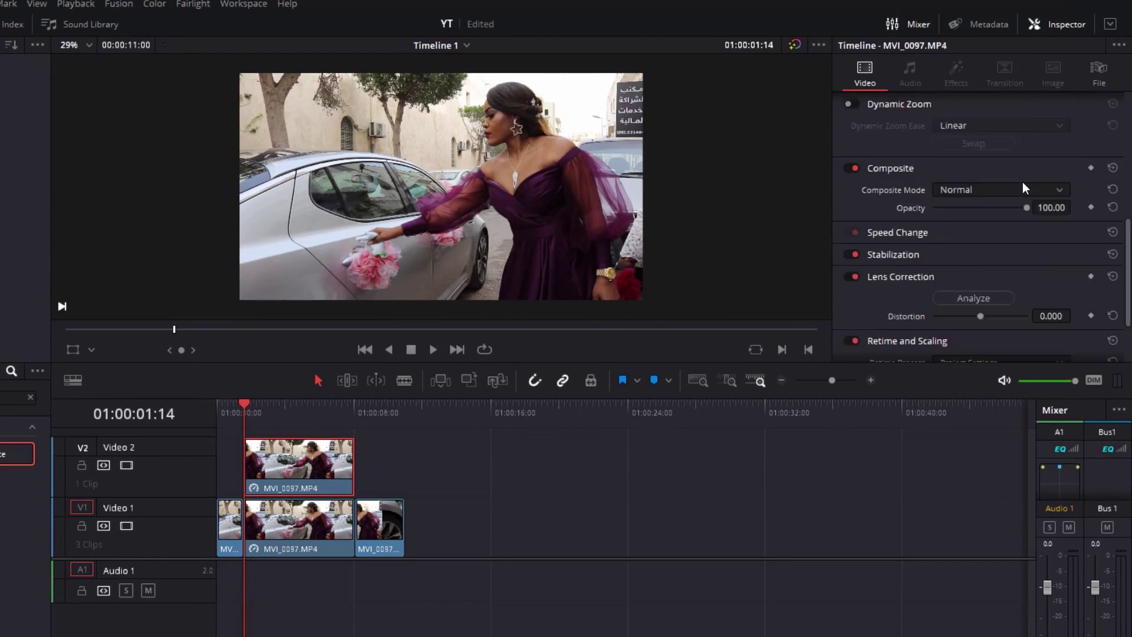
{"action": "scroll", "coordinate": [1022, 182], "scroll_direction": "up", "scroll_amount": 2}
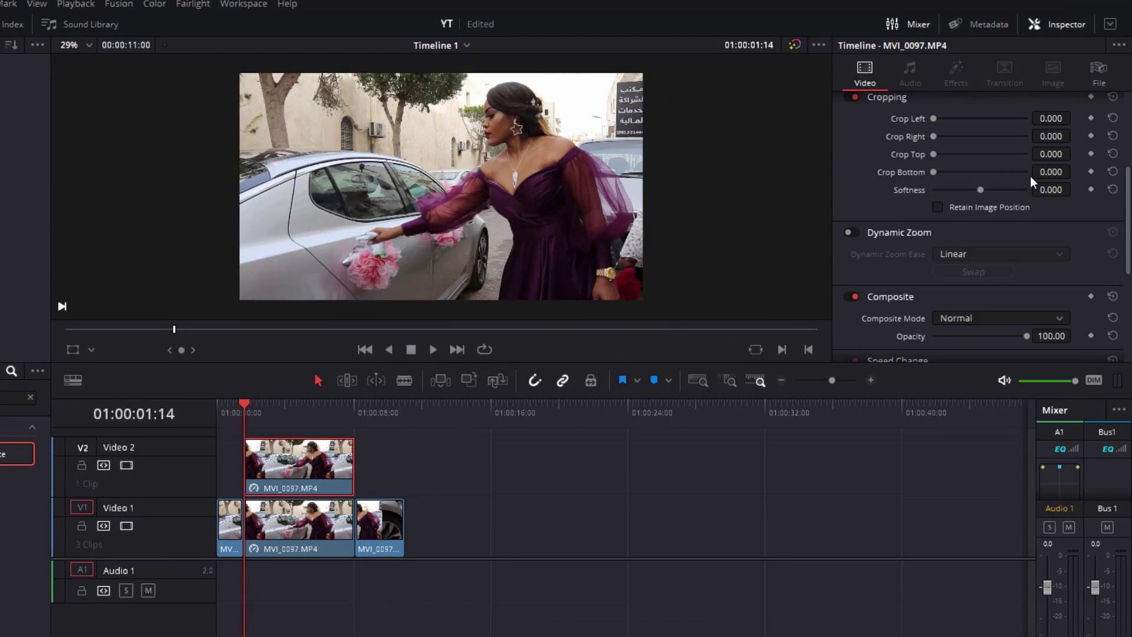
{"action": "scroll", "coordinate": [1031, 175], "scroll_direction": "down", "scroll_amount": 3}
{"action": "scroll", "coordinate": [1031, 176], "scroll_direction": "down", "scroll_amount": 1}
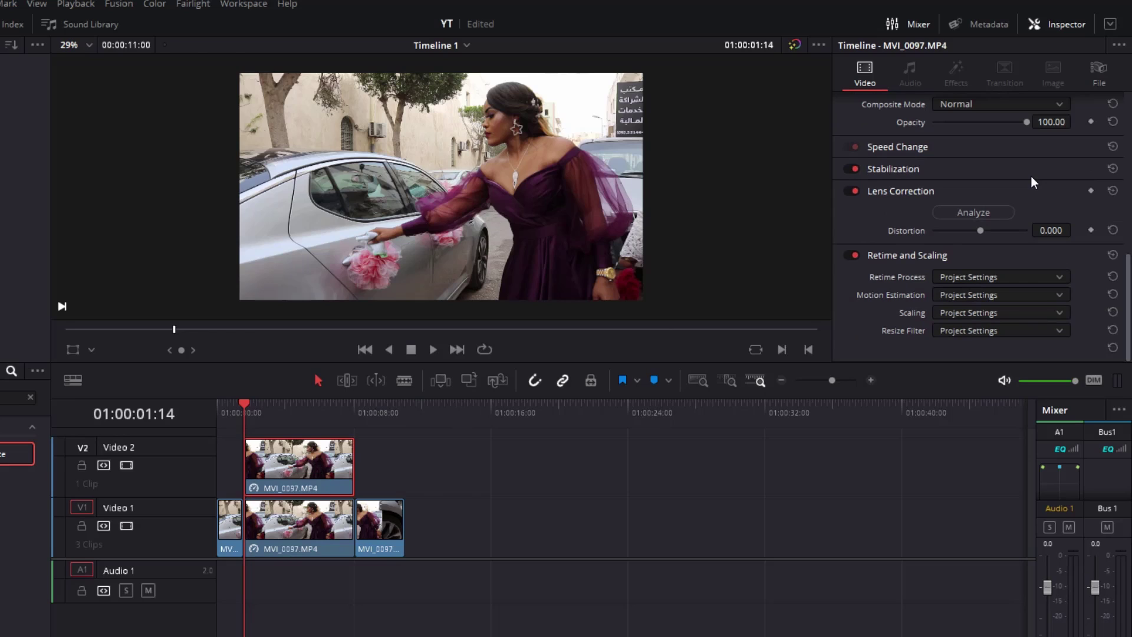
{"action": "left_click", "coordinate": [1058, 277]}
{"action": "left_click", "coordinate": [983, 342]}
{"action": "left_click", "coordinate": [1058, 294]}
{"action": "left_click", "coordinate": [974, 375]}
{"action": "left_click", "coordinate": [1061, 330]}
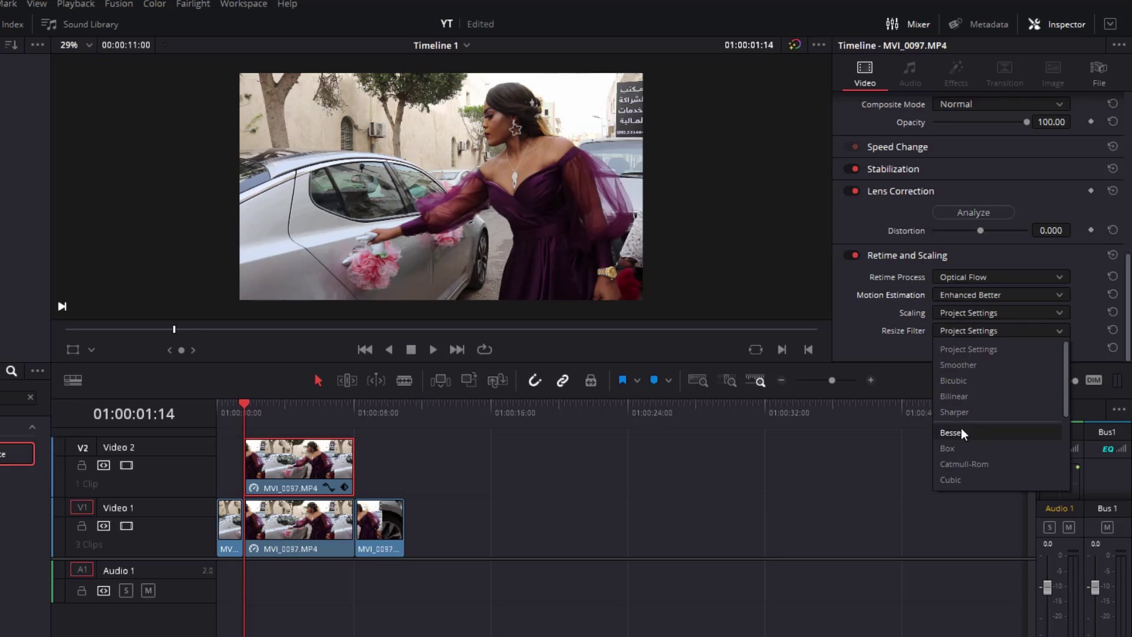
{"action": "left_click", "coordinate": [964, 365]}
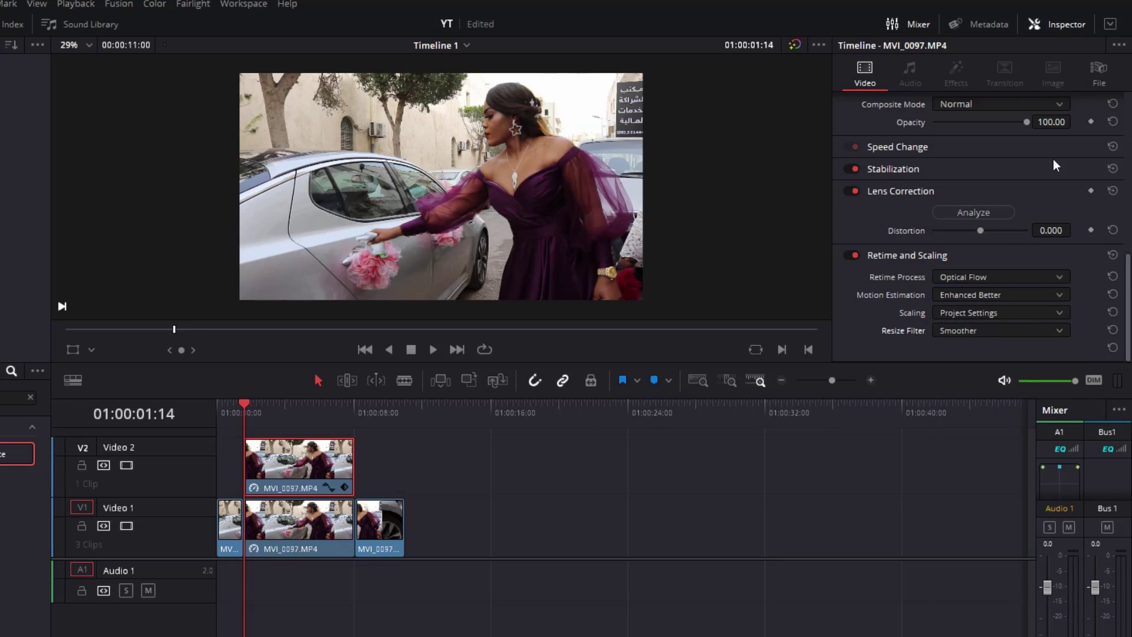
Scale the masked Video 2 clip to a zoom of 1.290 and set its X position to -206.
{"action": "scroll", "coordinate": [968, 212], "scroll_direction": "up", "scroll_amount": 5}
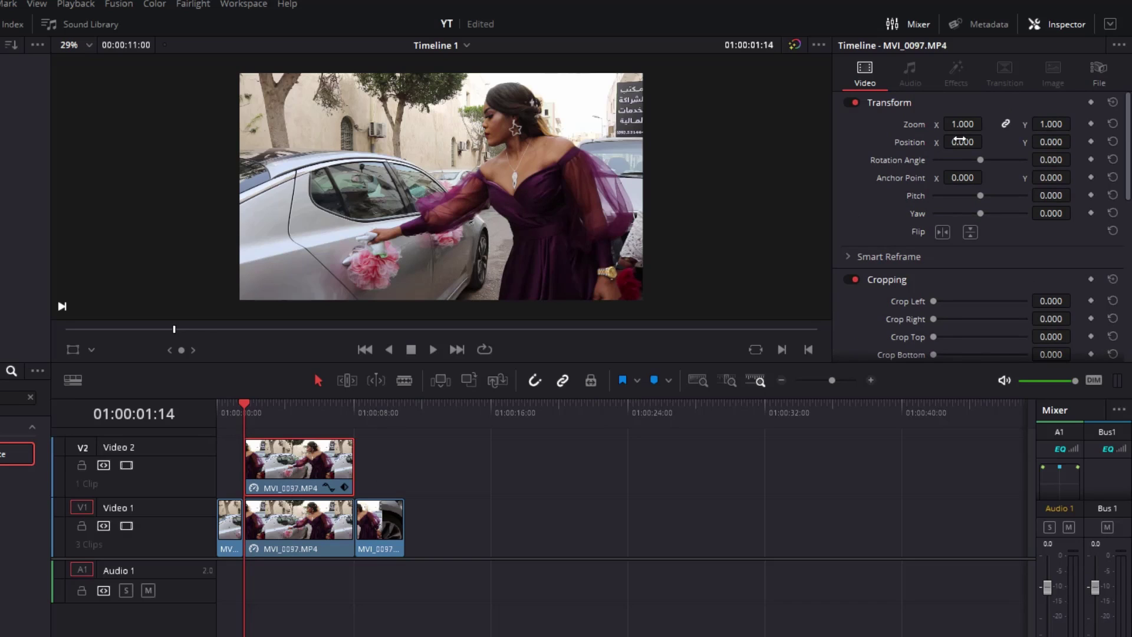
{"action": "left_click_drag", "start_coordinate": [964, 124], "coordinate": [994, 122]}
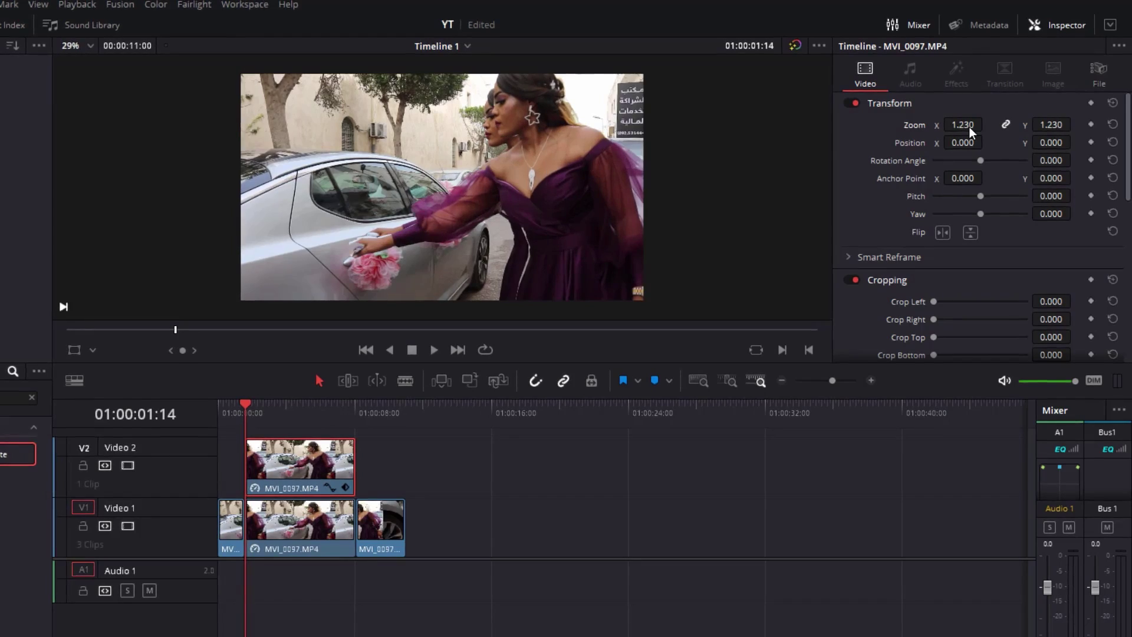
{"action": "left_click_drag", "start_coordinate": [968, 125], "coordinate": [973, 125]}
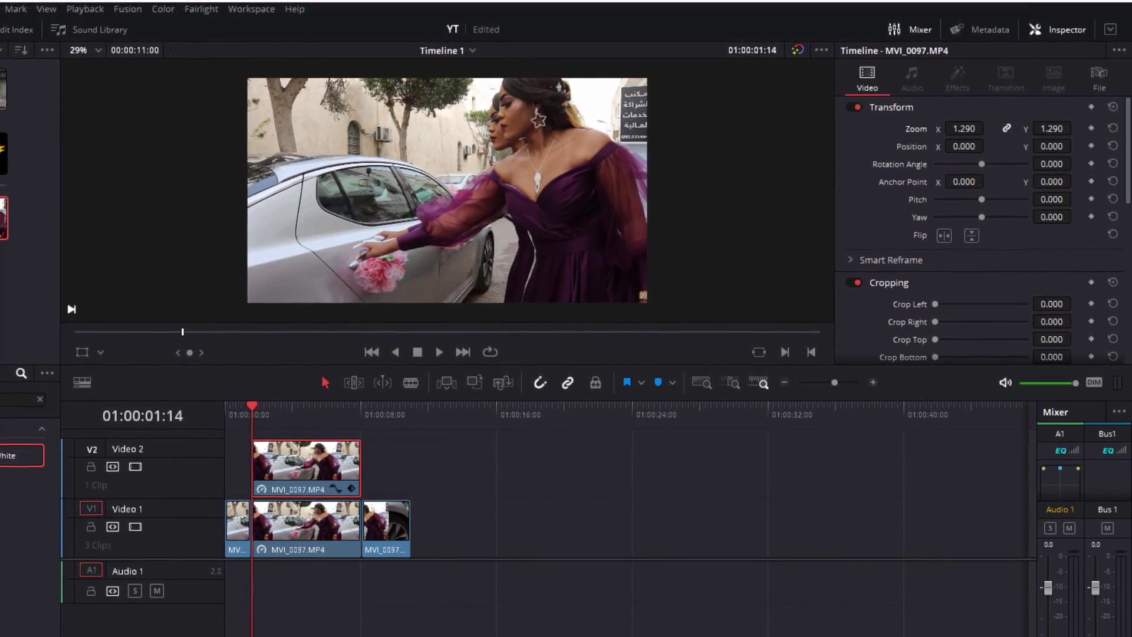
{"action": "left_click_drag", "start_coordinate": [965, 147], "coordinate": [944, 147]}
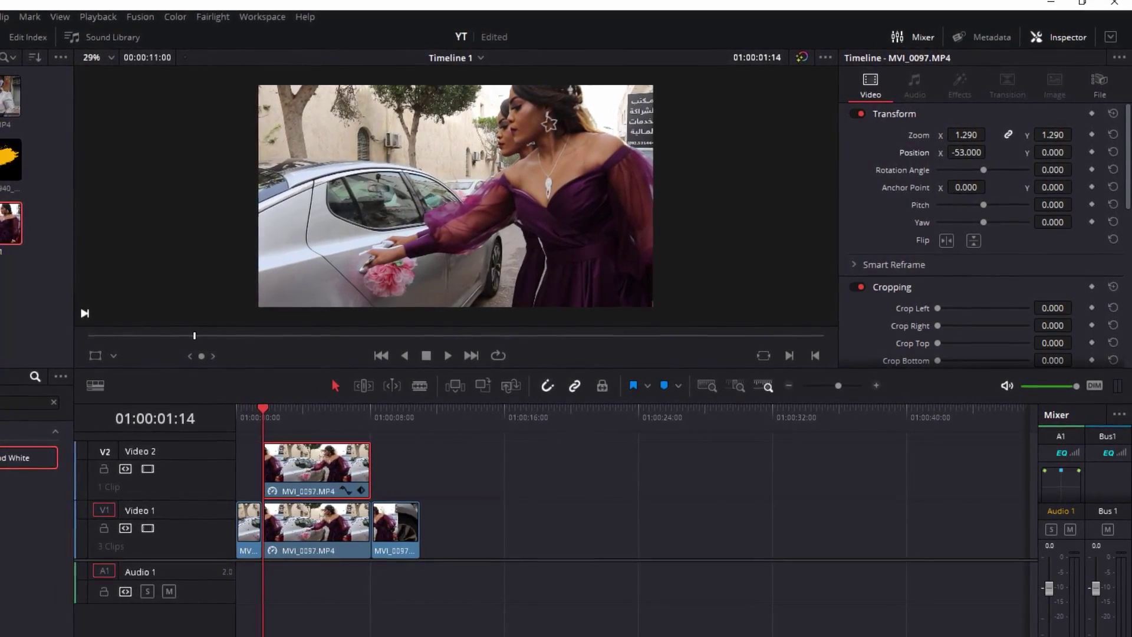
{"action": "left_click_drag", "start_coordinate": [967, 153], "coordinate": [946, 153]}
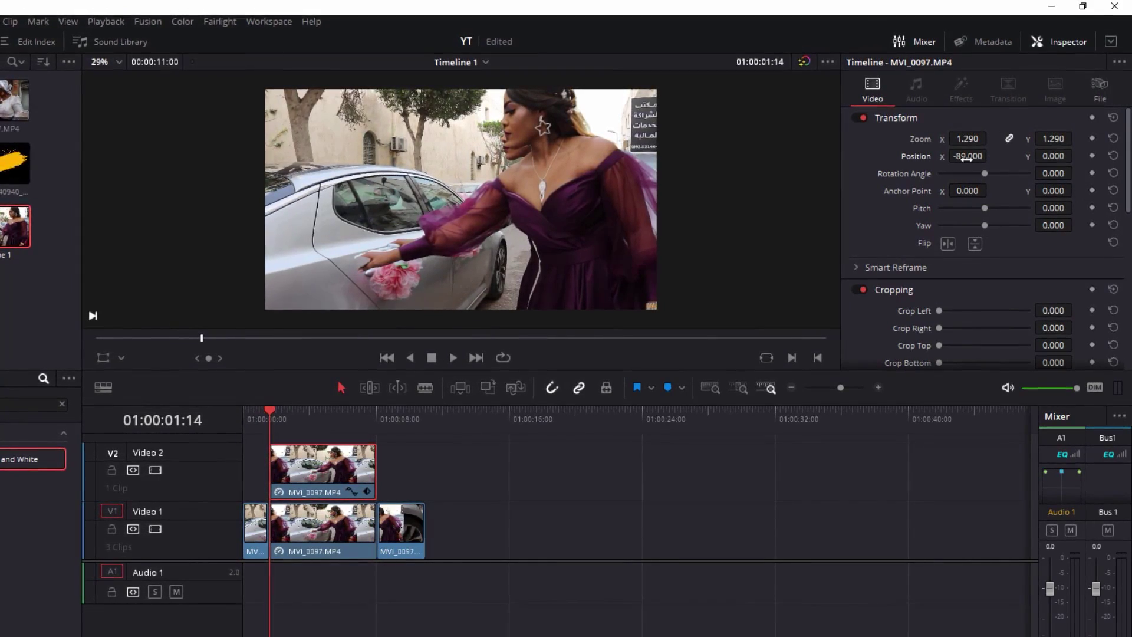
{"action": "left_click_drag", "start_coordinate": [967, 158], "coordinate": [987, 157]}
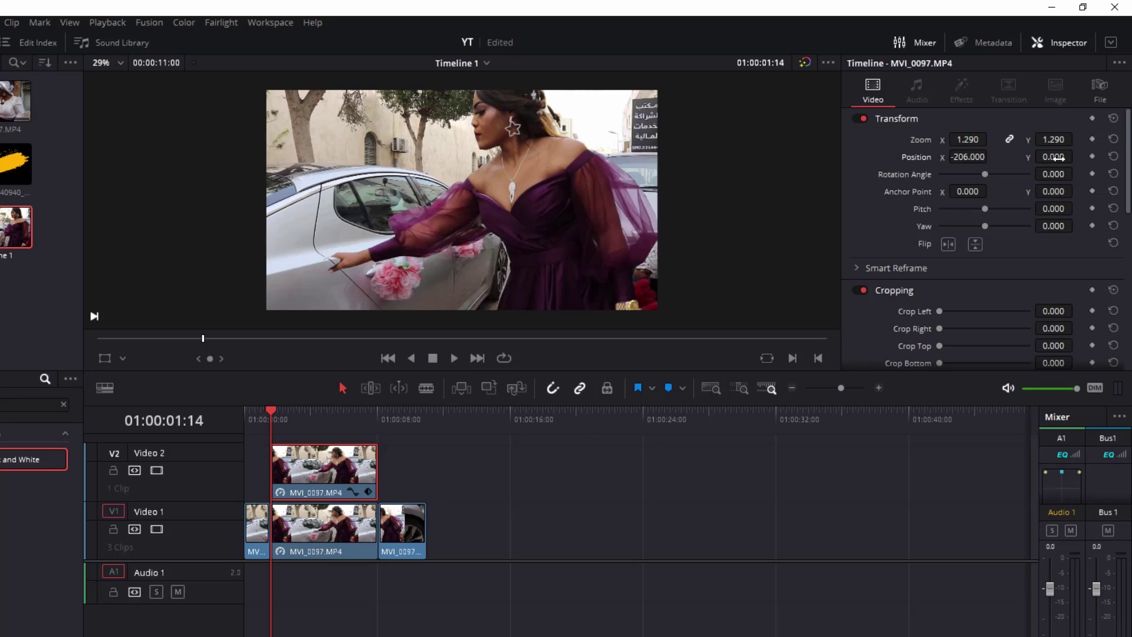
Fine-tune the masked clip's Y position and set its zoom to 1.320 so the cutout covers the original woman.
{"action": "left_click_drag", "start_coordinate": [1060, 158], "coordinate": [1039, 158]}
{"action": "left_click_drag", "start_coordinate": [1059, 158], "coordinate": [1009, 158]}
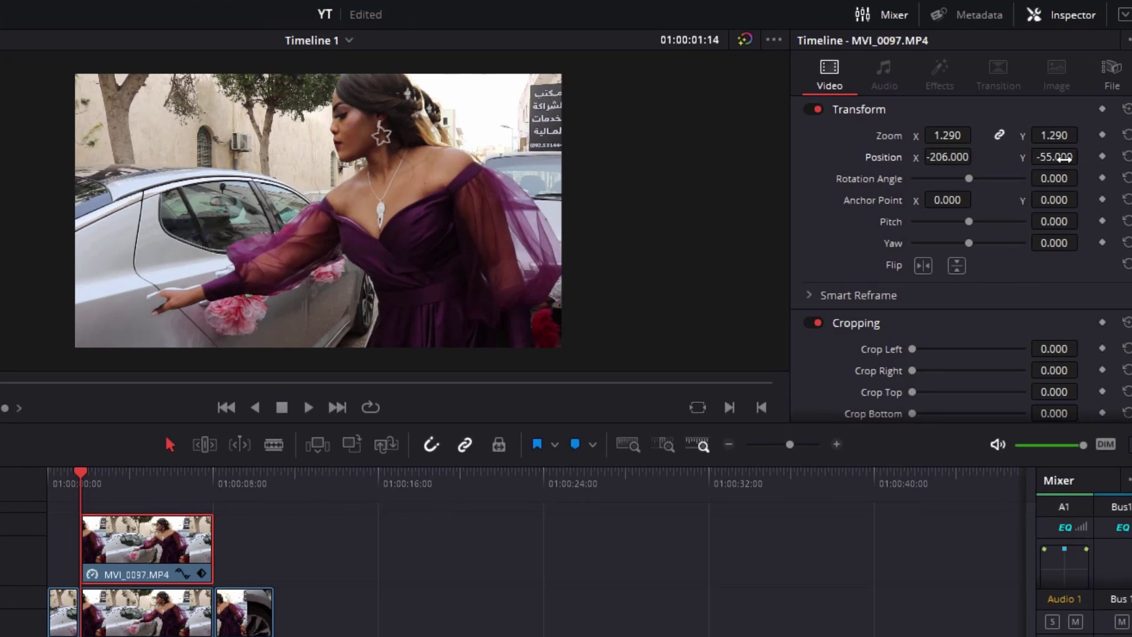
{"action": "left_click_drag", "start_coordinate": [1065, 158], "coordinate": [1089, 155]}
{"action": "mouse_move", "coordinate": [1053, 158]}
{"action": "left_mouse_down"}
{"action": "mouse_move", "coordinate": [1084, 155]}
{"action": "mouse_move", "coordinate": [1043, 161]}
{"action": "left_mouse_up"}
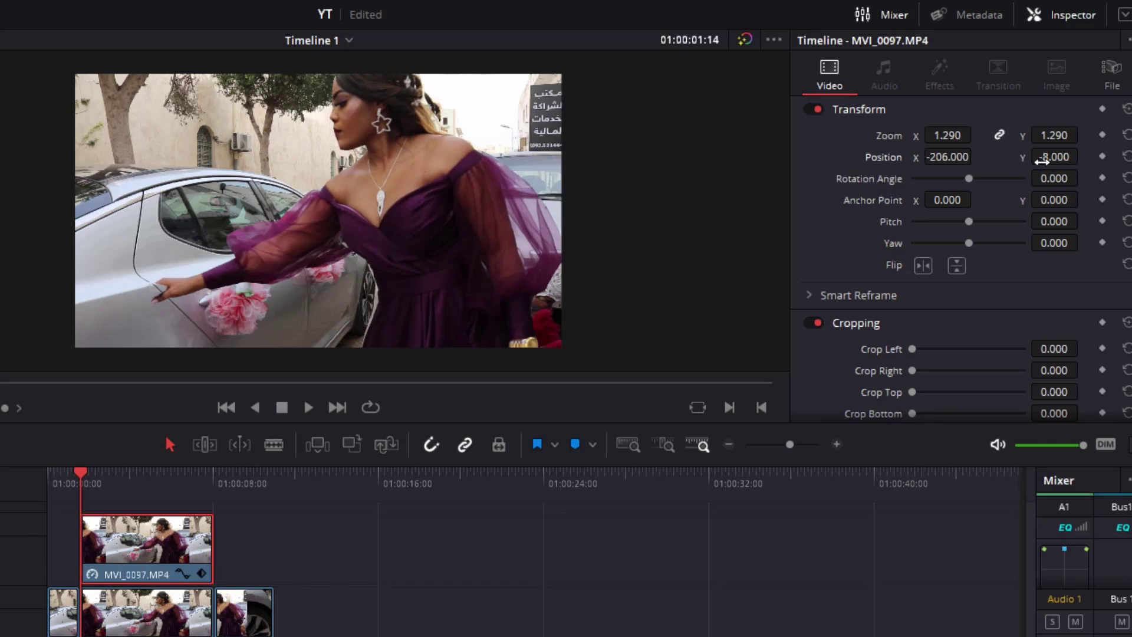
{"action": "left_click_drag", "start_coordinate": [1053, 158], "coordinate": [1084, 155]}
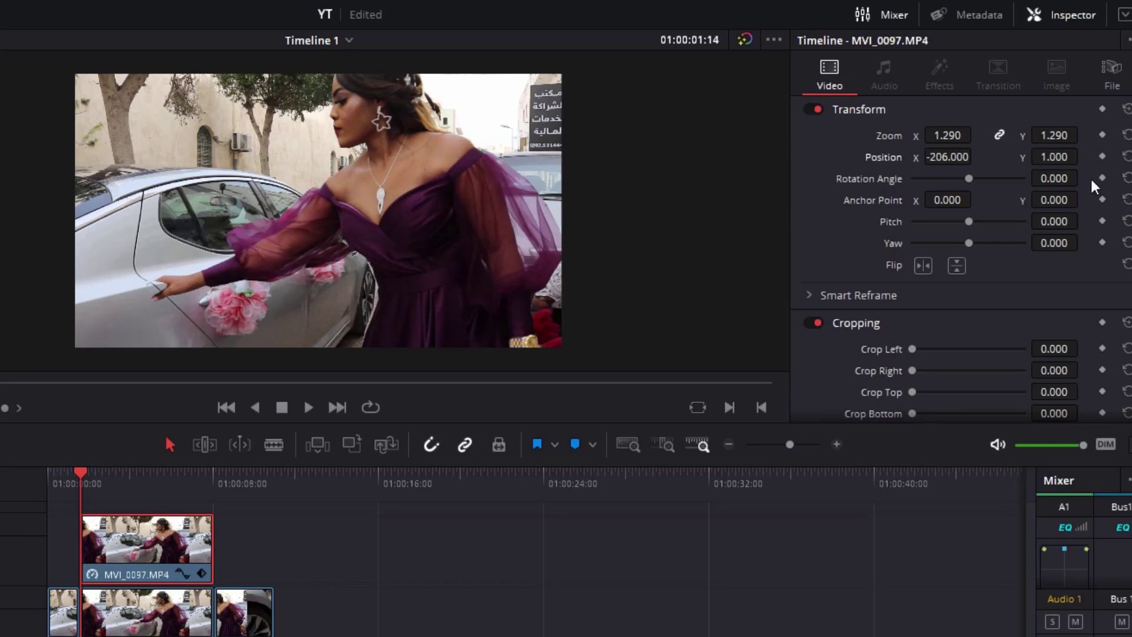
{"action": "left_click_drag", "start_coordinate": [1065, 160], "coordinate": [1083, 155]}
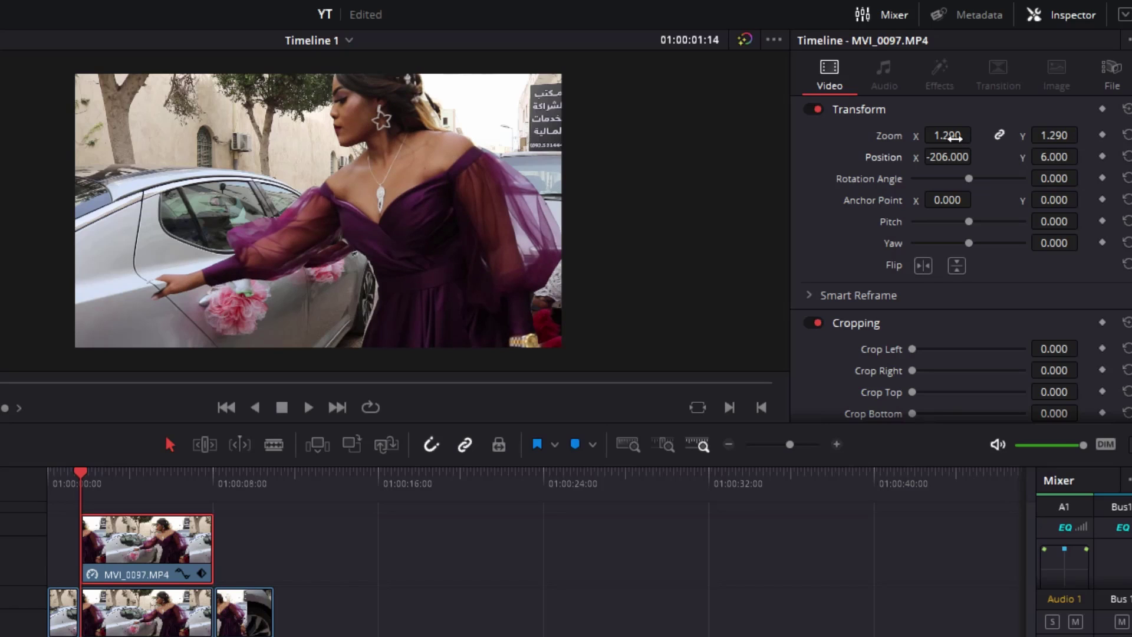
{"action": "left_click_drag", "start_coordinate": [958, 135], "coordinate": [977, 135]}
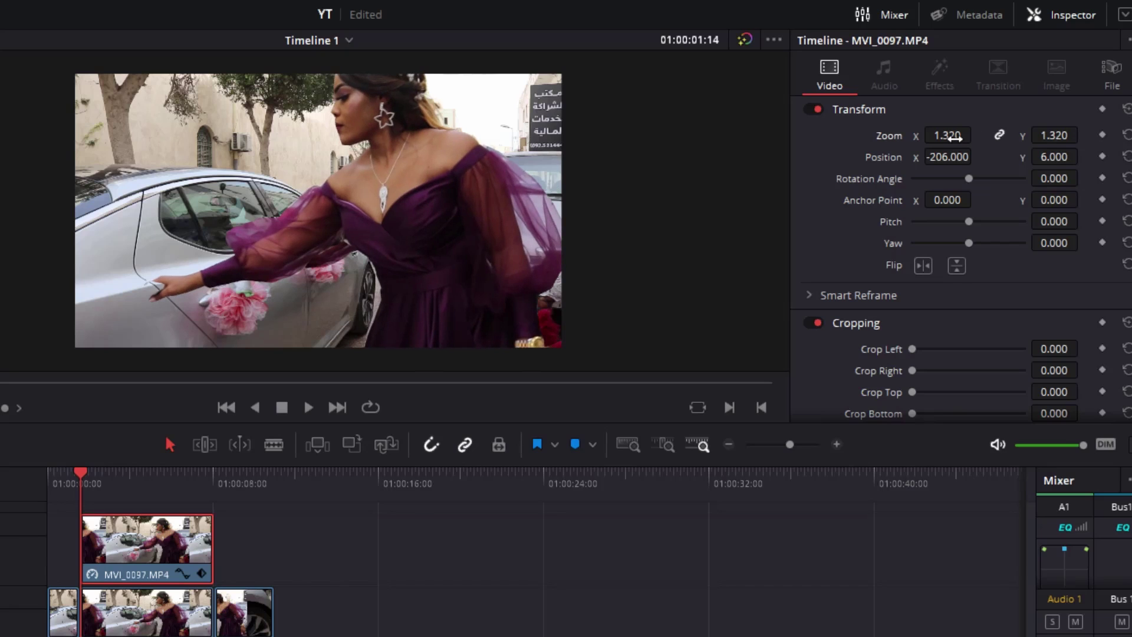
{"action": "left_click_drag", "start_coordinate": [1044, 156], "coordinate": [1084, 155]}
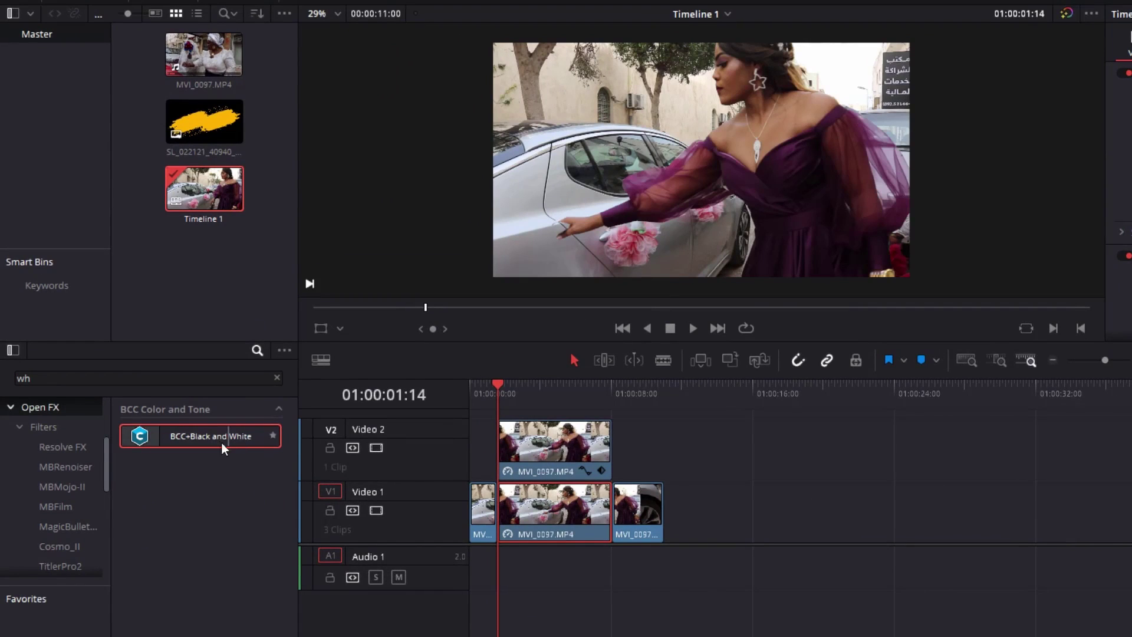
Apply the BCC+Black and White effect to the frozen clip on Video 1.
{"action": "left_click_drag", "start_coordinate": [199, 436], "coordinate": [198, 477]}
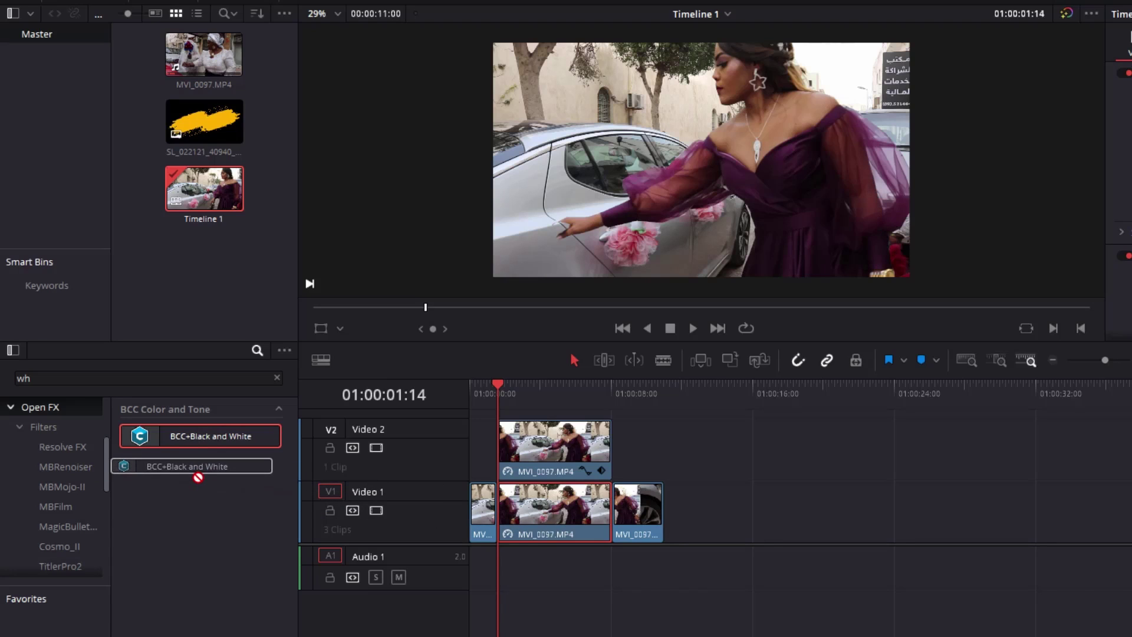
{"action": "left_click_drag", "start_coordinate": [198, 477], "coordinate": [560, 516]}
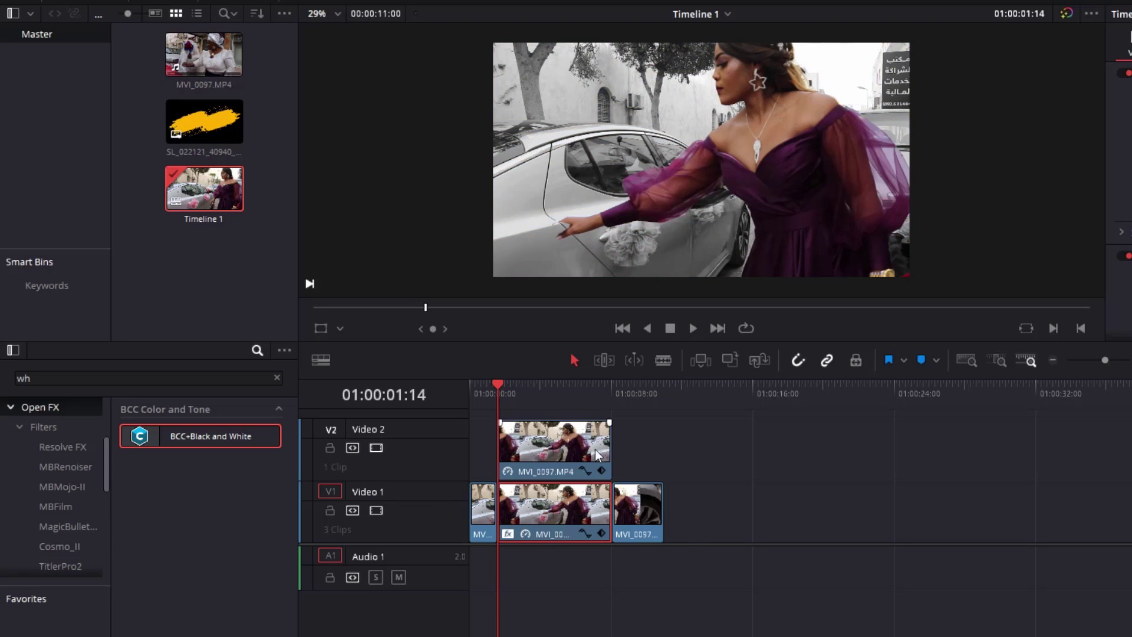
Check the Filters, Resolve FX, Effects and Open FX categories for effects matching the current search.
{"action": "scroll", "coordinate": [41, 491], "scroll_direction": "up", "scroll_amount": 4}
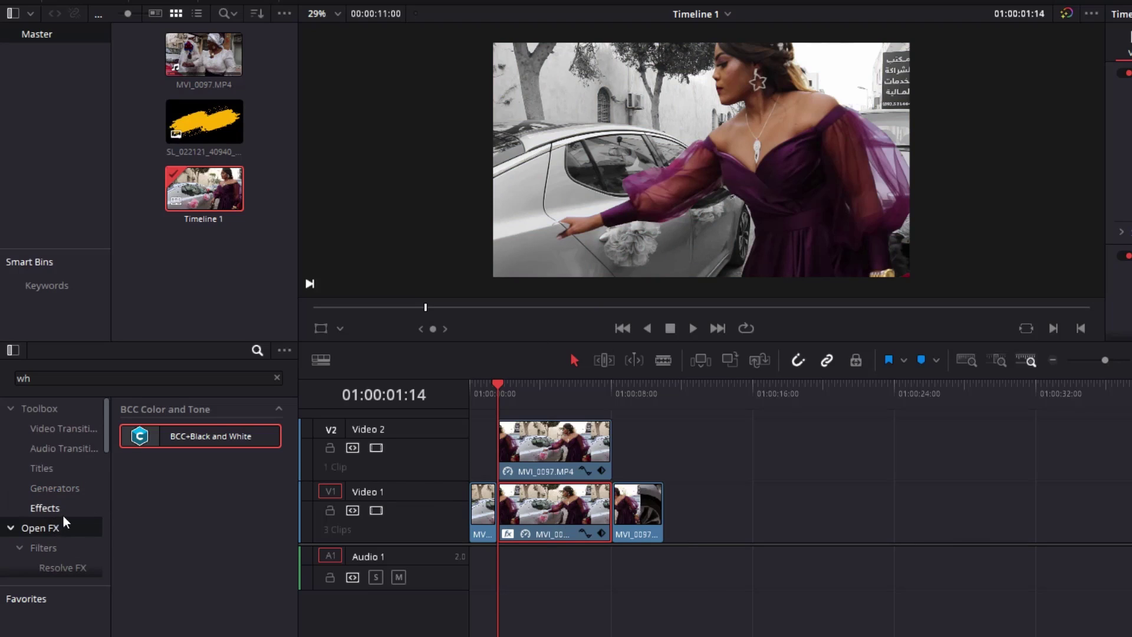
{"action": "scroll", "coordinate": [76, 511], "scroll_direction": "down", "scroll_amount": 1}
{"action": "left_click", "coordinate": [44, 523]}
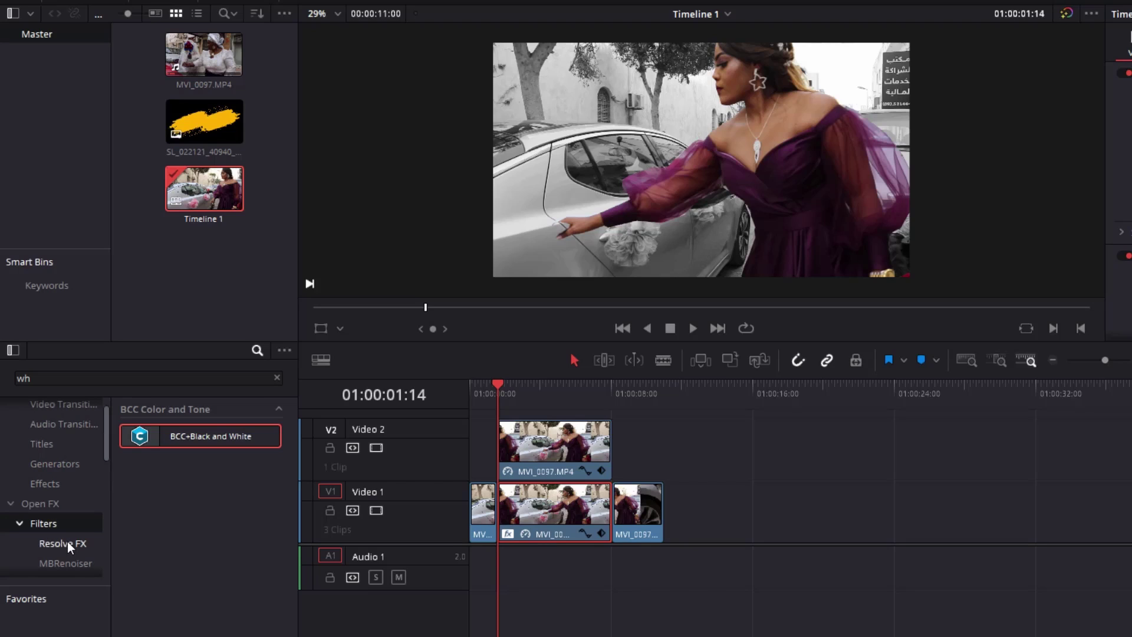
{"action": "left_click", "coordinate": [67, 541]}
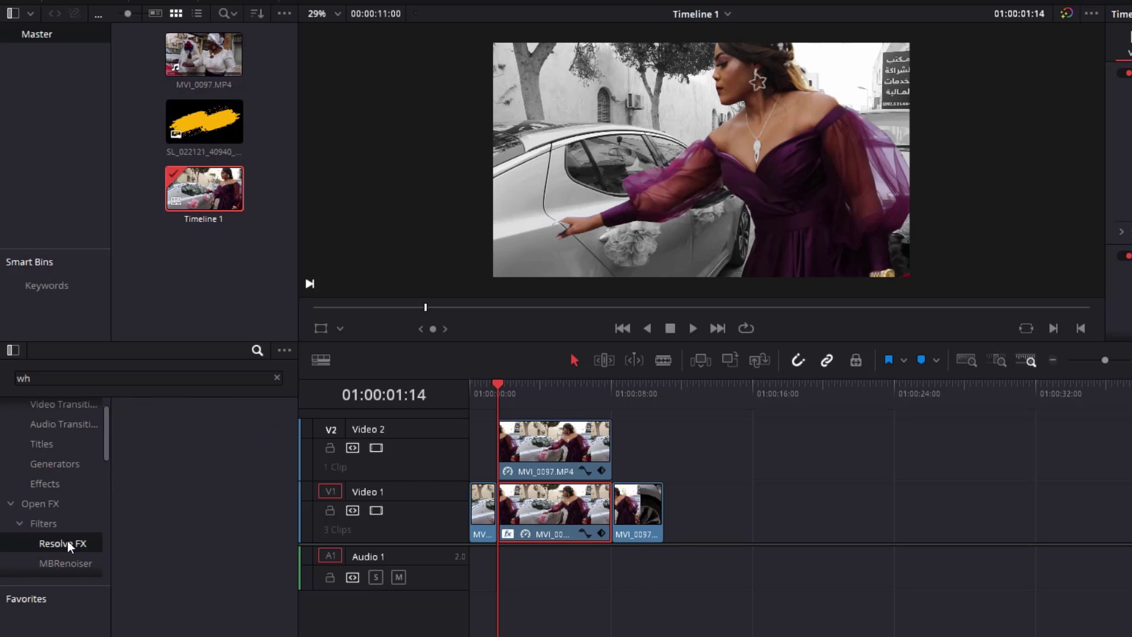
{"action": "left_click", "coordinate": [48, 503]}
{"action": "left_click", "coordinate": [47, 483]}
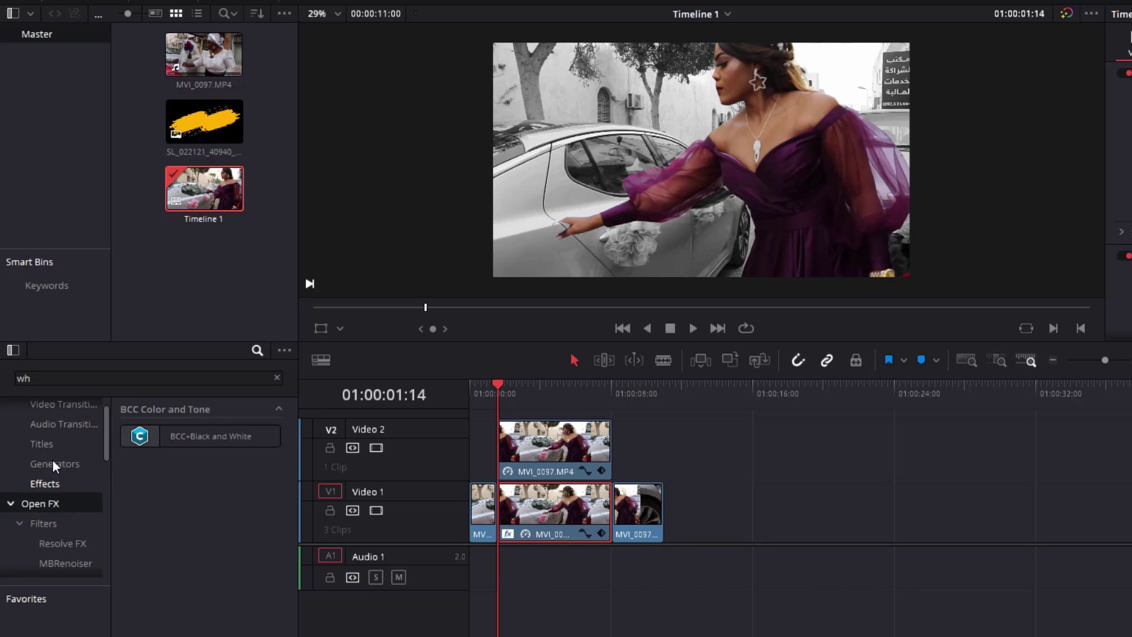
{"action": "left_click", "coordinate": [44, 503]}
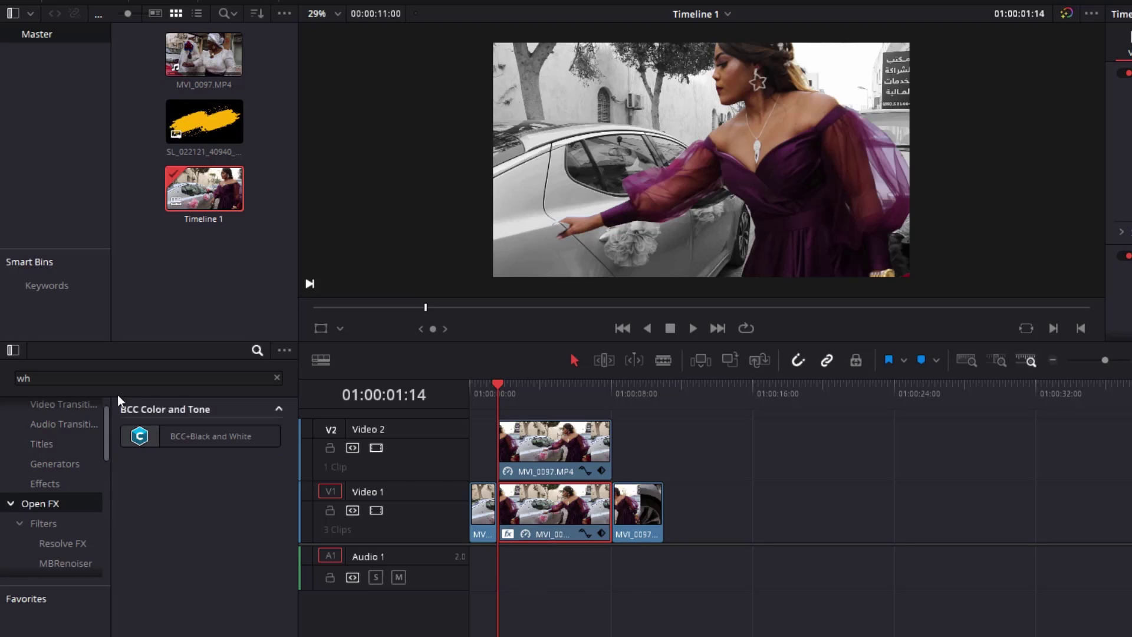
Clear the search text in the effects library.
{"action": "left_click", "coordinate": [125, 379]}
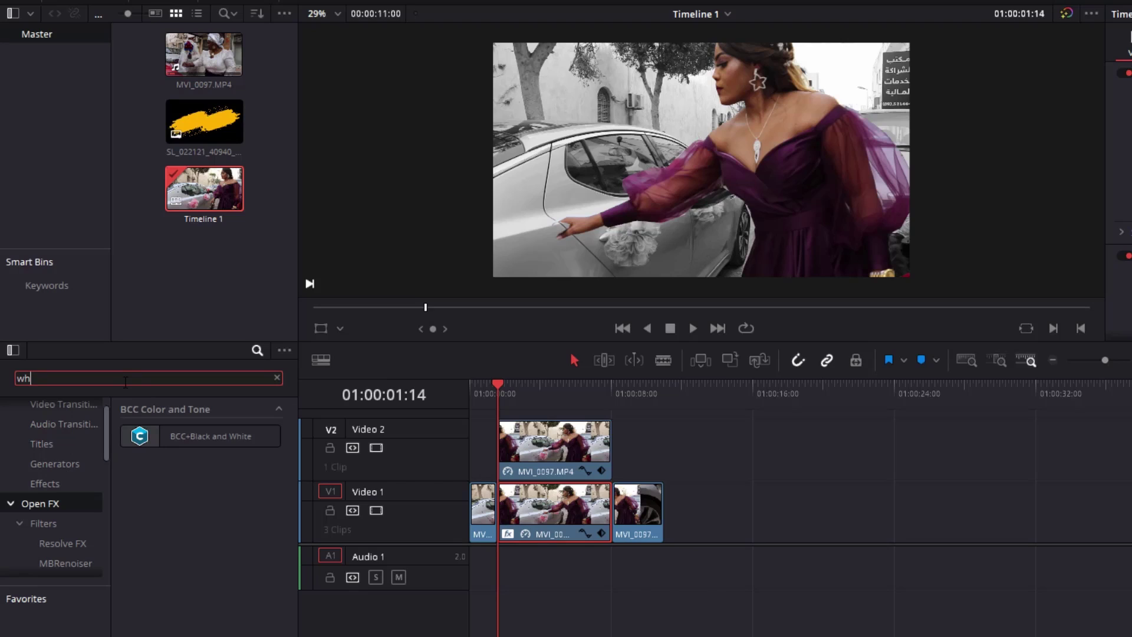
{"action": "key", "text": "BackSpace"}
{"action": "key", "text": "BackSpace"}
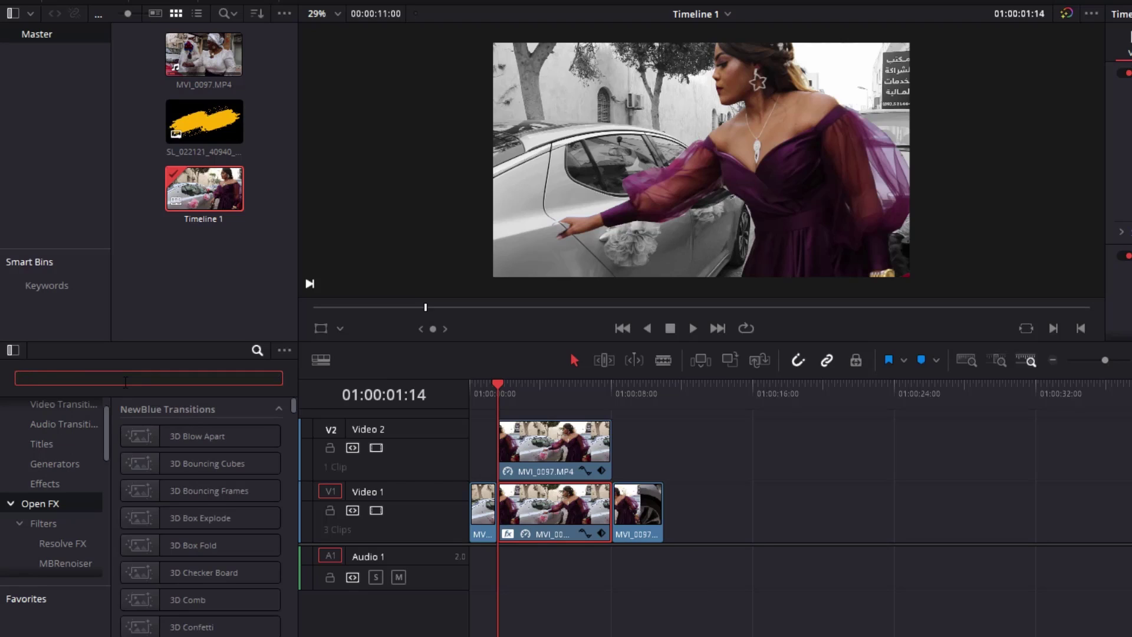
Search the effects library for BLUR and apply Gaussian Blur to the frozen clip on Video 1.
{"action": "type", "text": "BLUR"}
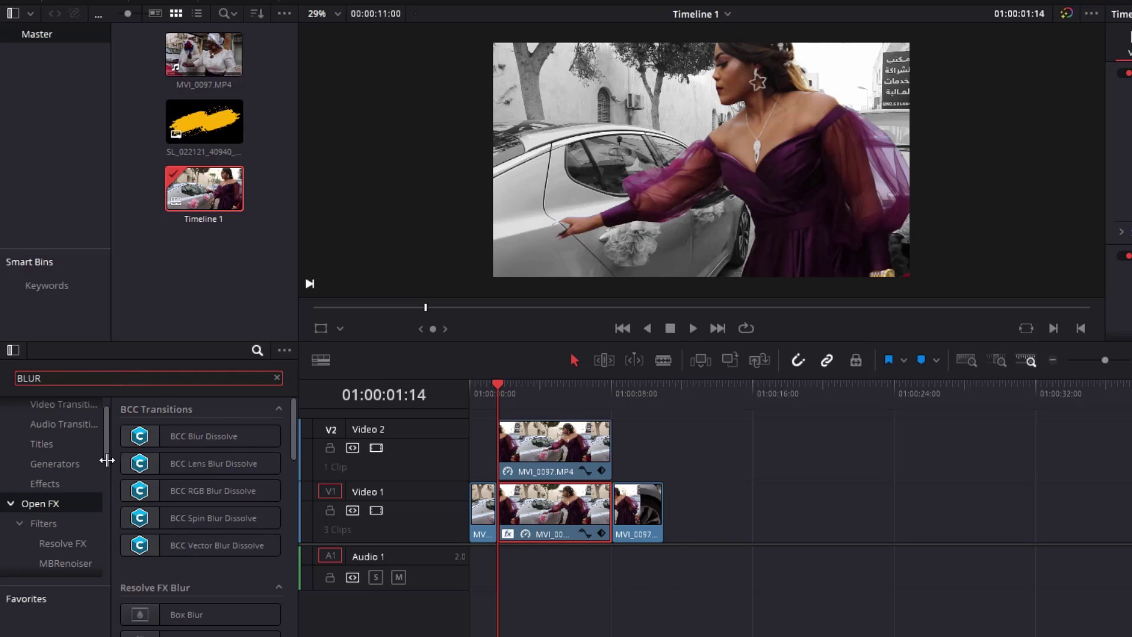
{"action": "scroll", "coordinate": [218, 598], "scroll_direction": "down", "scroll_amount": 2}
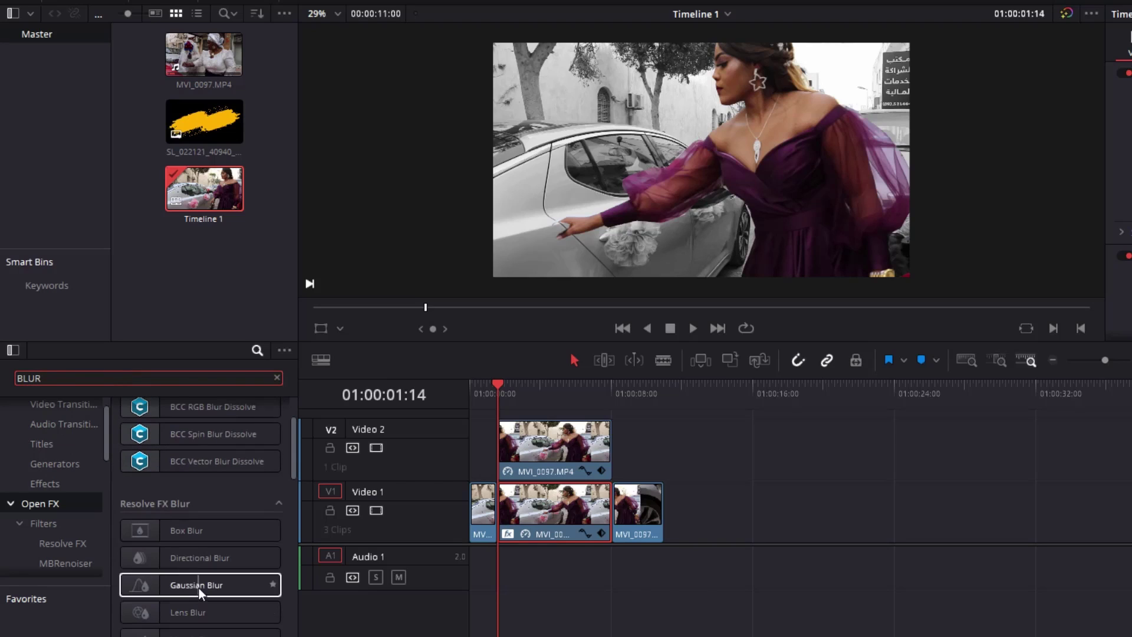
{"action": "left_click", "coordinate": [194, 584]}
{"action": "left_click_drag", "start_coordinate": [193, 583], "coordinate": [536, 511]}
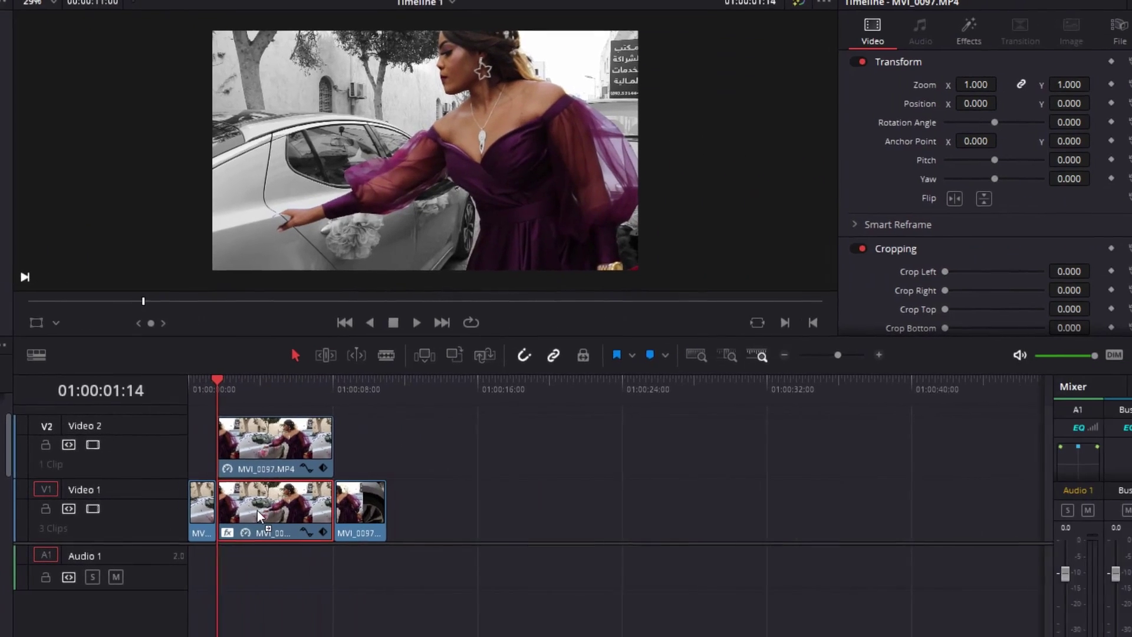
{"action": "left_click_drag", "start_coordinate": [235, 513], "coordinate": [236, 511]}
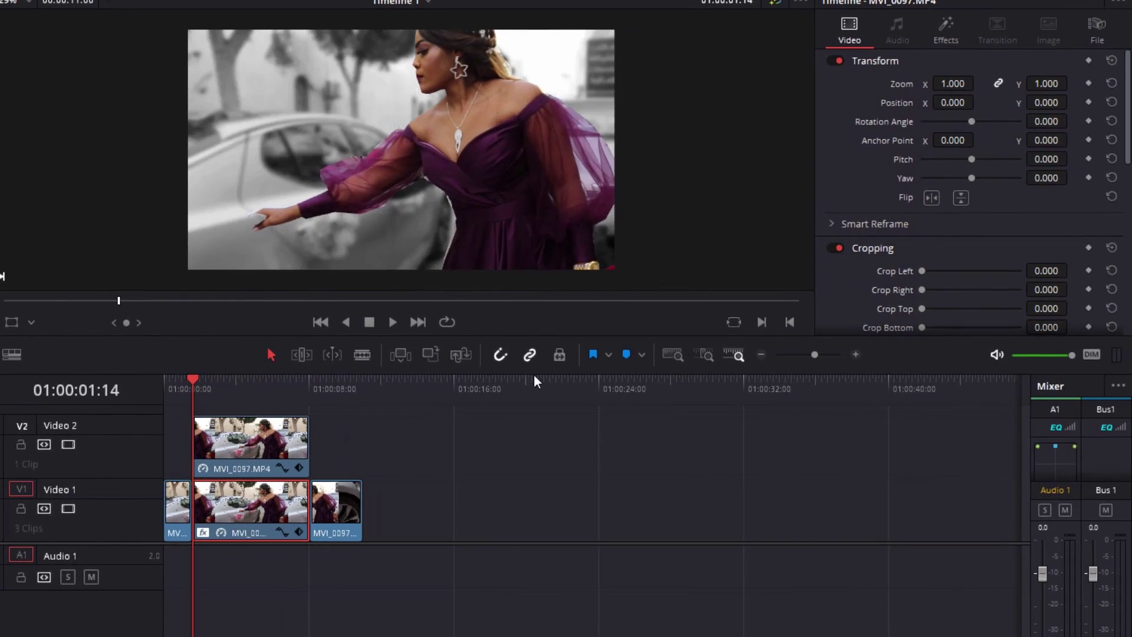
Open the Gaussian Blur settings among the Open FX effects of the frozen Video 1 clip.
{"action": "scroll", "coordinate": [989, 218], "scroll_direction": "down", "scroll_amount": 5}
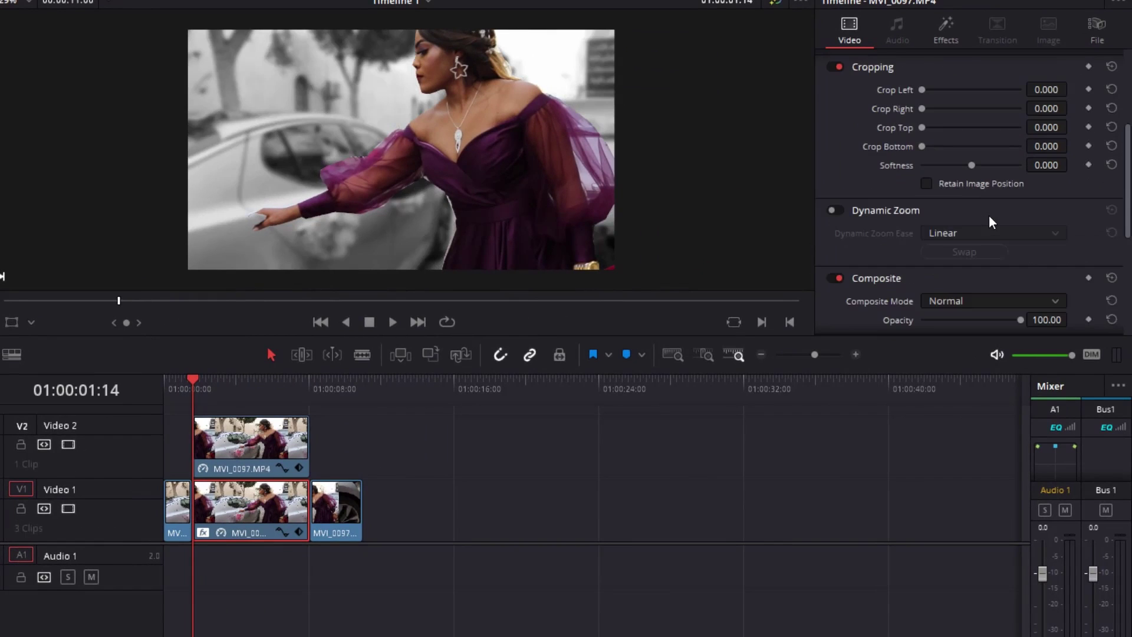
{"action": "scroll", "coordinate": [989, 219], "scroll_direction": "down", "scroll_amount": 3}
{"action": "scroll", "coordinate": [989, 219], "scroll_direction": "up", "scroll_amount": 4}
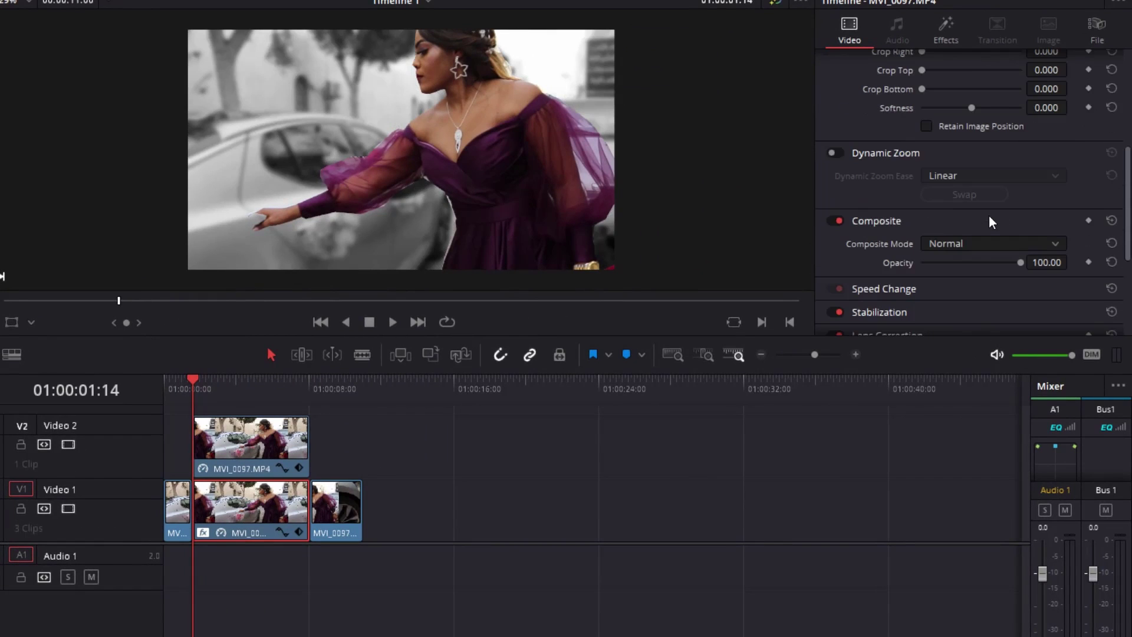
{"action": "left_click", "coordinate": [948, 29]}
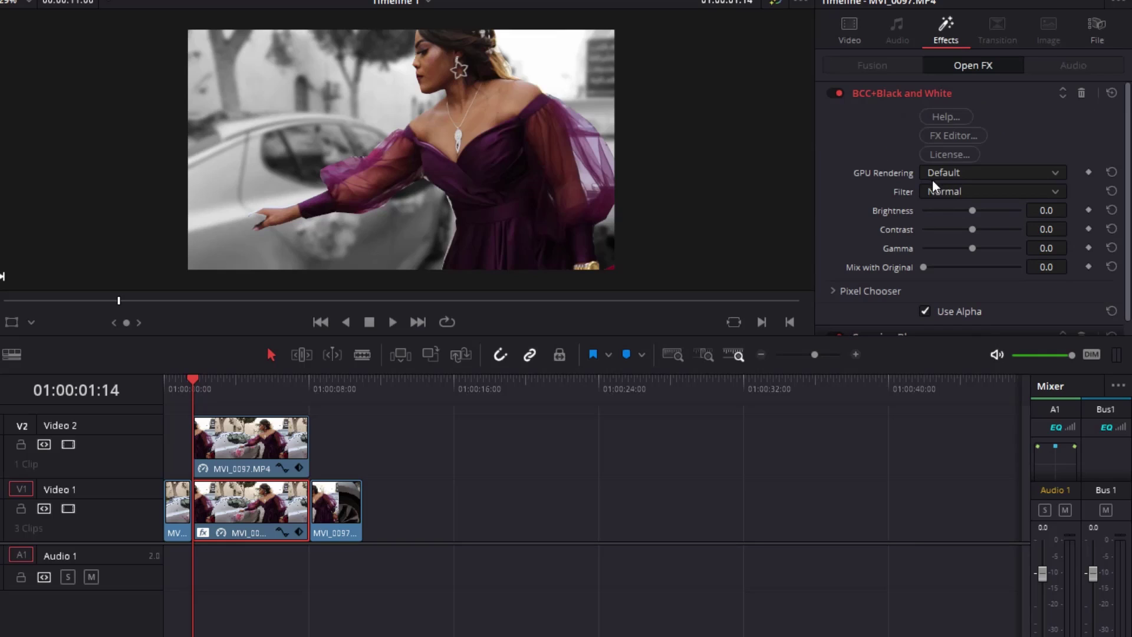
{"action": "scroll", "coordinate": [975, 200], "scroll_direction": "down", "scroll_amount": 1}
{"action": "scroll", "coordinate": [976, 200], "scroll_direction": "up", "scroll_amount": 1}
{"action": "scroll", "coordinate": [976, 200], "scroll_direction": "down", "scroll_amount": 1}
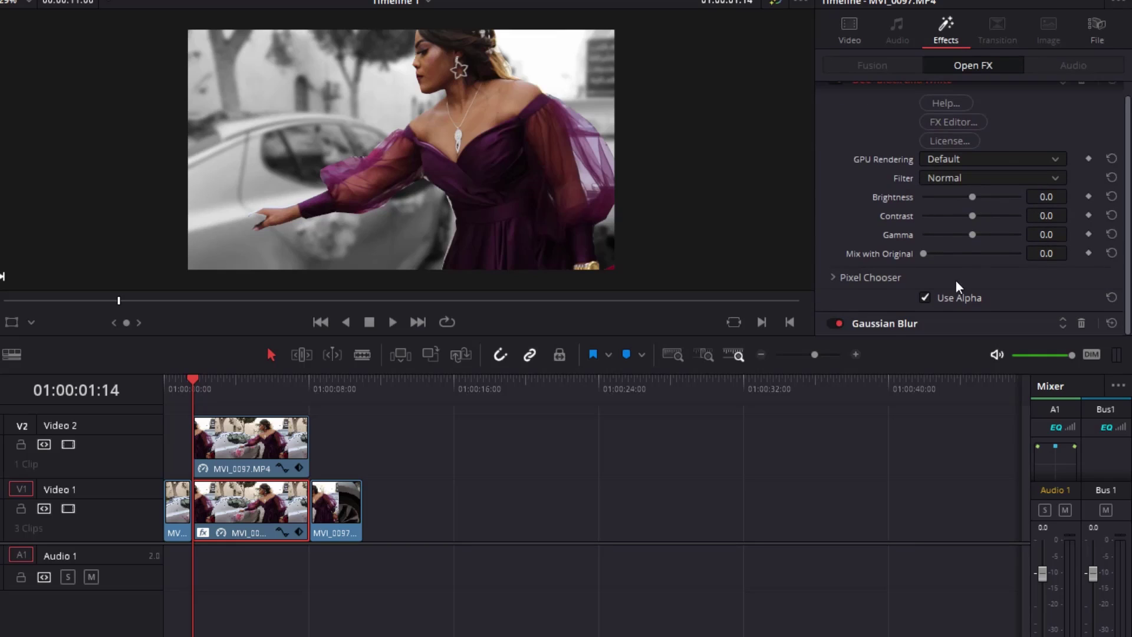
{"action": "left_click", "coordinate": [886, 324]}
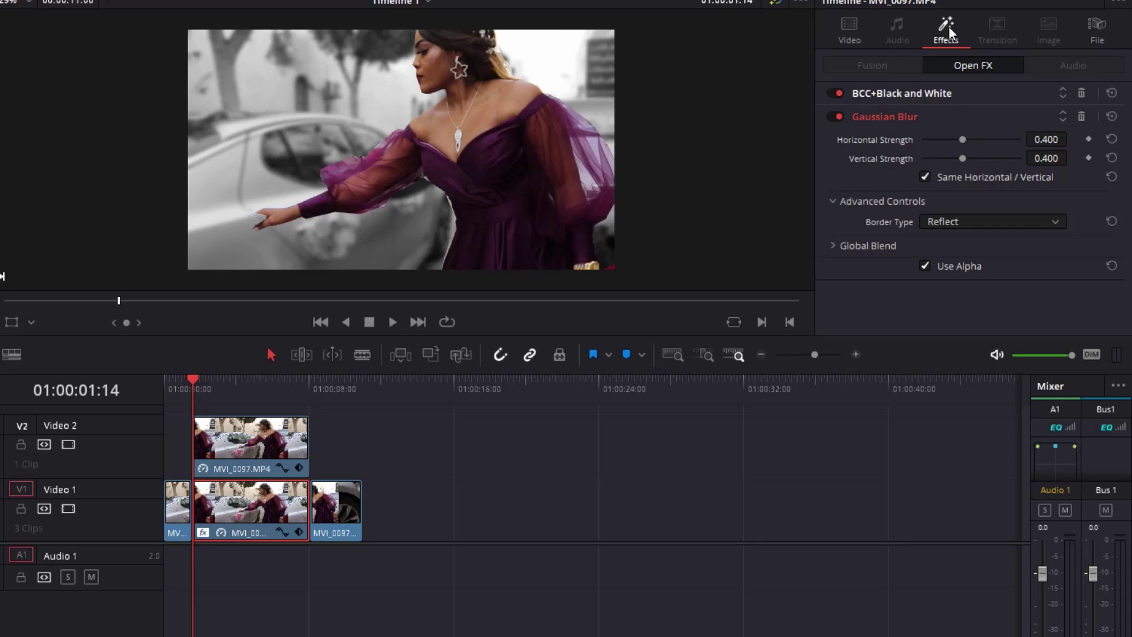
{"action": "left_click", "coordinate": [853, 30]}
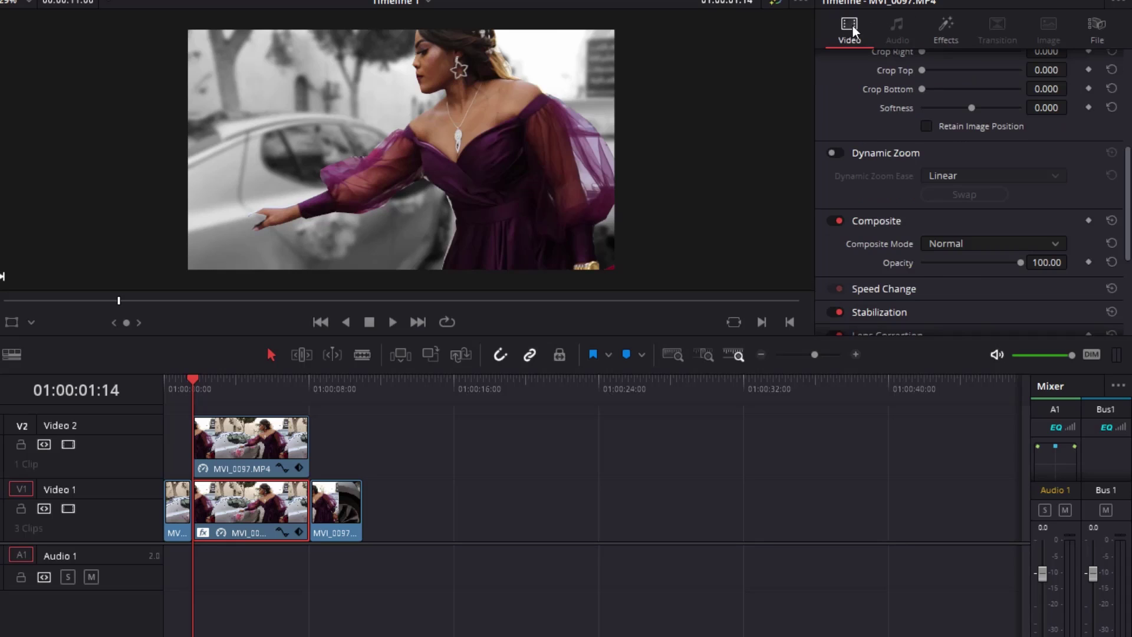
{"action": "left_click", "coordinate": [947, 35]}
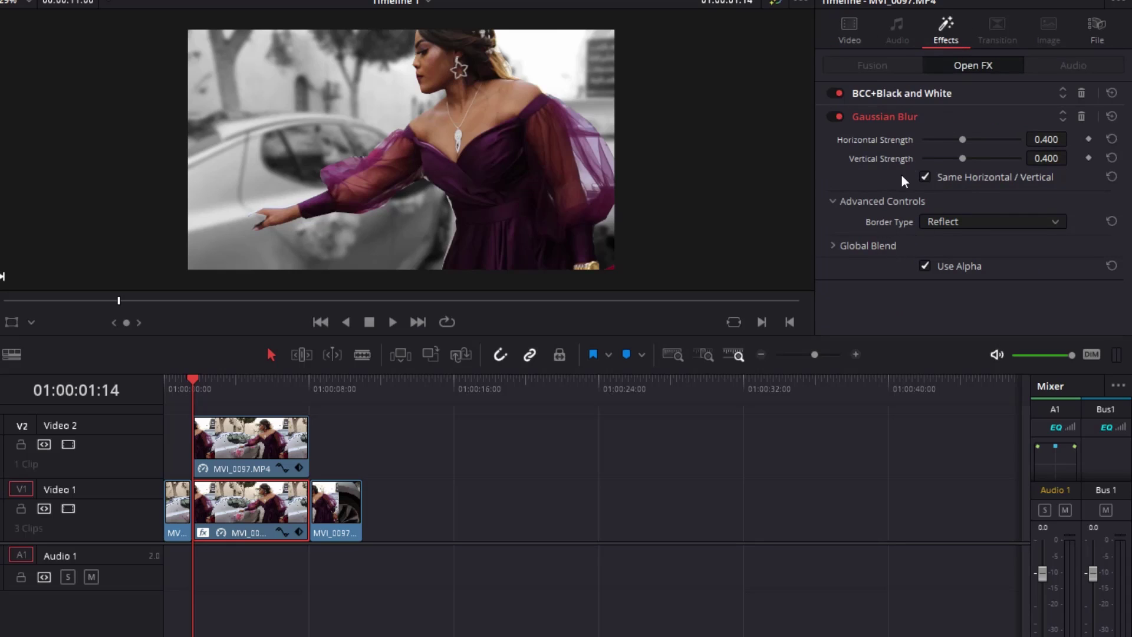
Adjust the Gaussian Blur's linked horizontal and vertical strength to 0.697.
{"action": "left_click_drag", "start_coordinate": [962, 140], "coordinate": [1021, 143]}
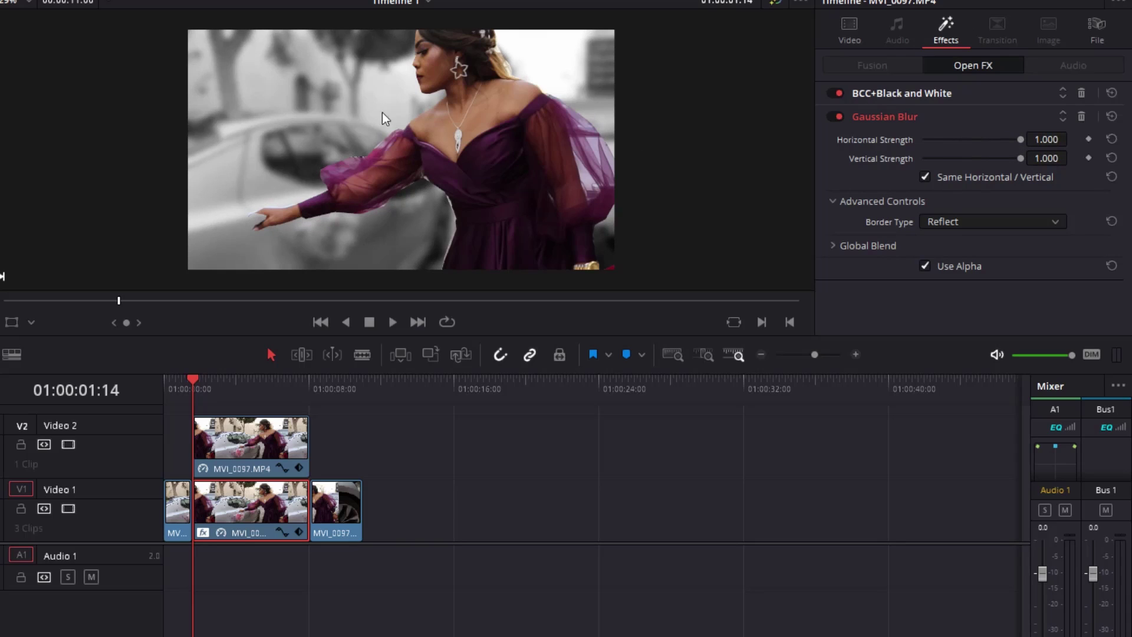
{"action": "left_click_drag", "start_coordinate": [1021, 139], "coordinate": [1016, 139]}
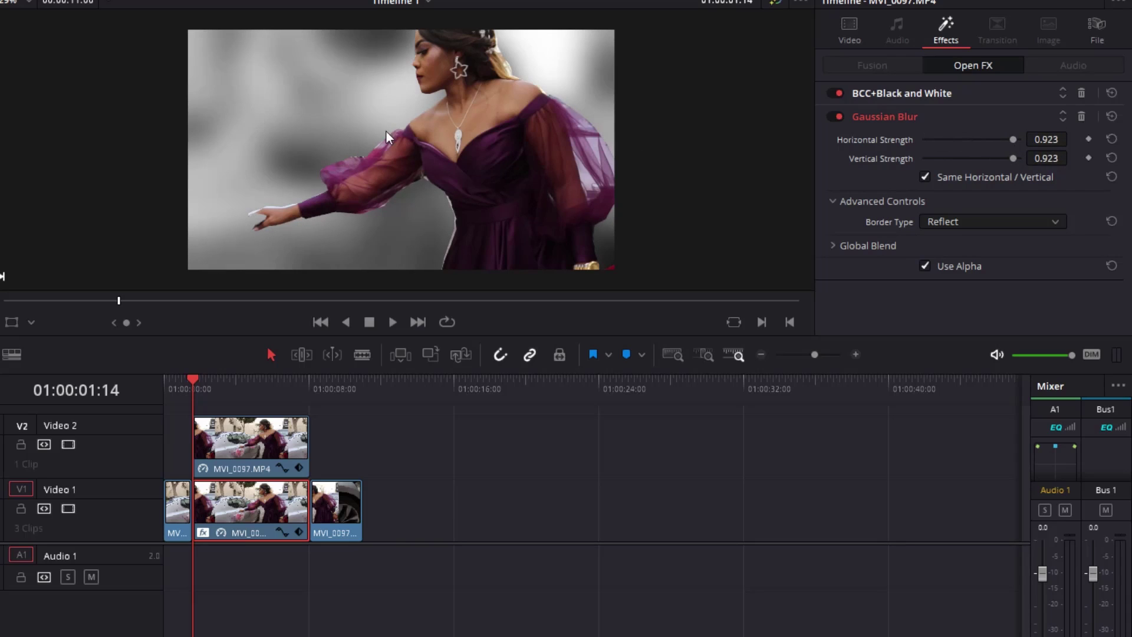
{"action": "left_click_drag", "start_coordinate": [1011, 135], "coordinate": [1006, 134]}
{"action": "left_click", "coordinate": [1000, 142]}
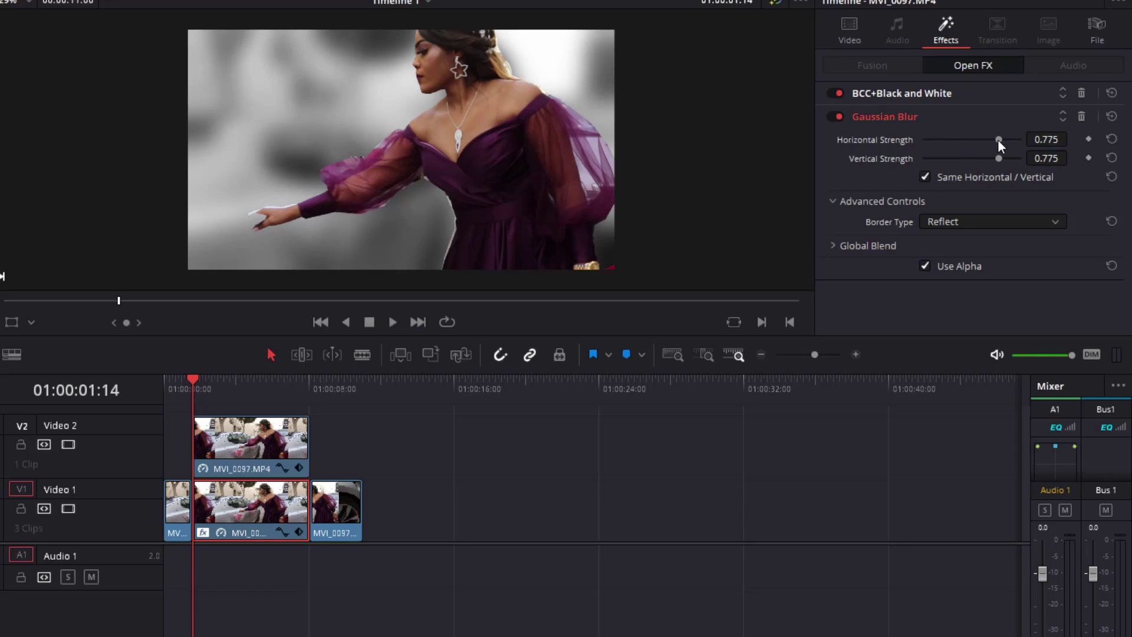
{"action": "left_click", "coordinate": [993, 142]}
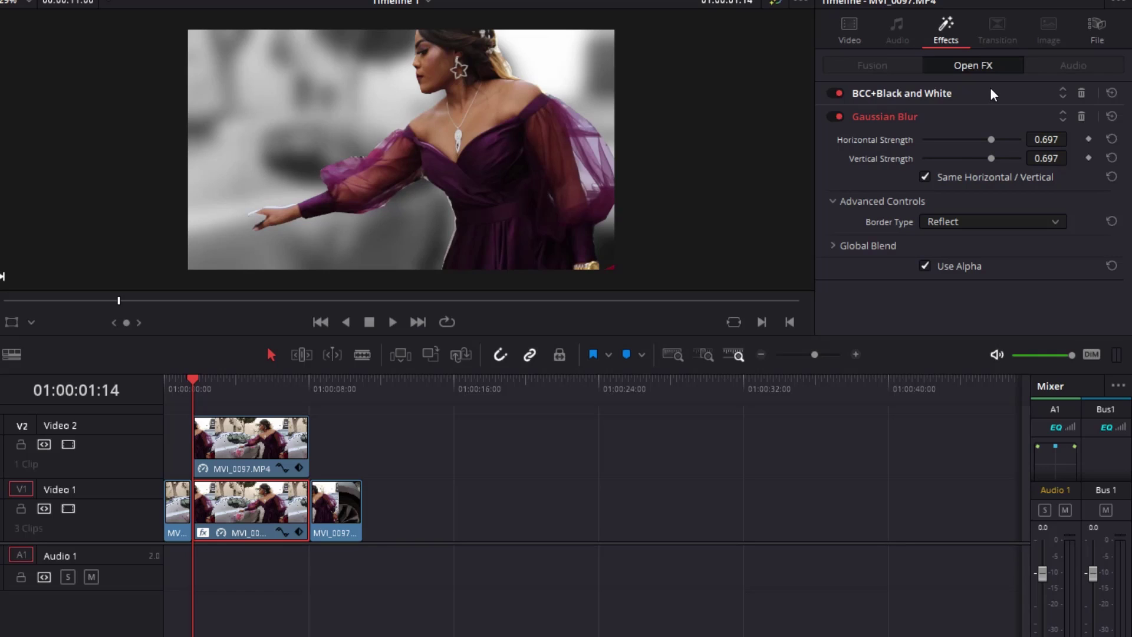
Turn the masked clip on Video 2 into a new compound clip named MASK.
{"action": "left_click", "coordinate": [248, 448]}
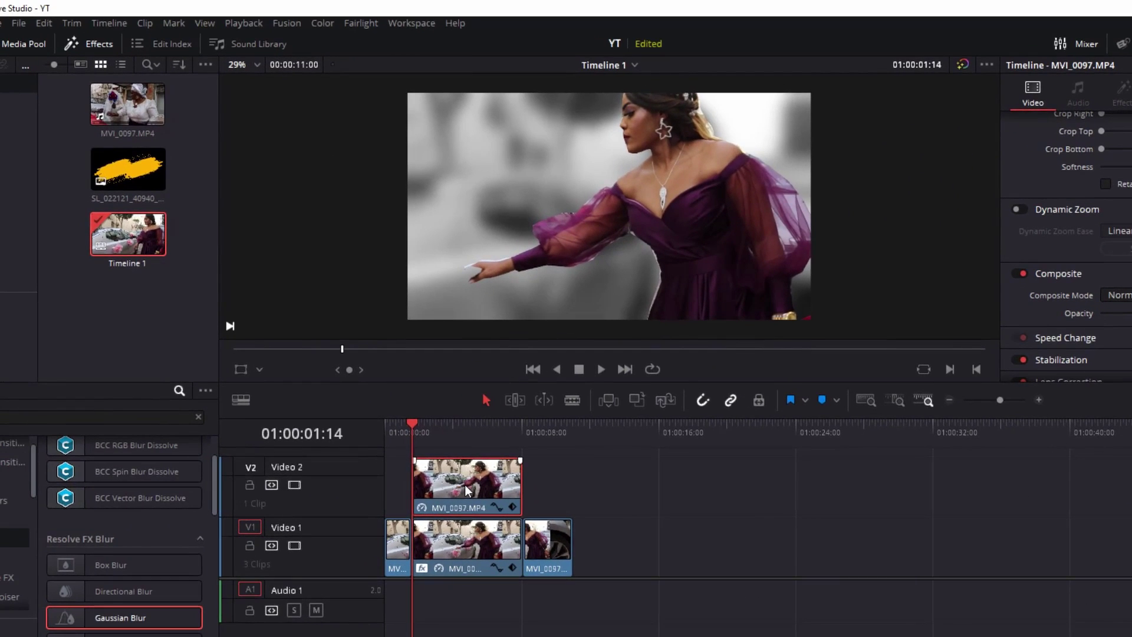
{"action": "right_click", "coordinate": [467, 489]}
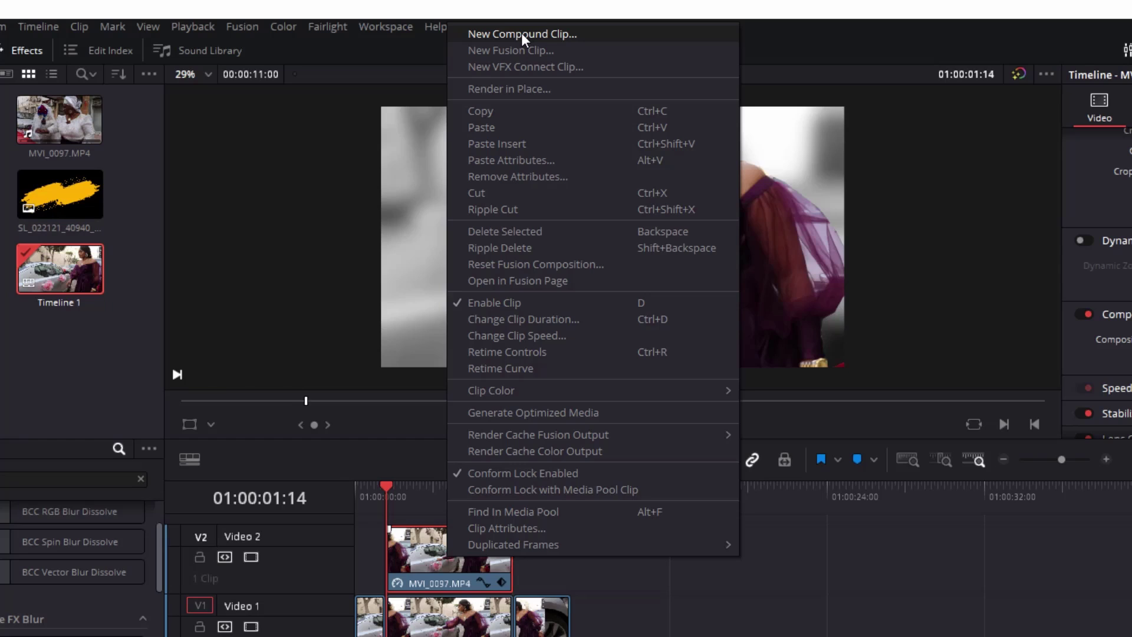
{"action": "left_click", "coordinate": [522, 33]}
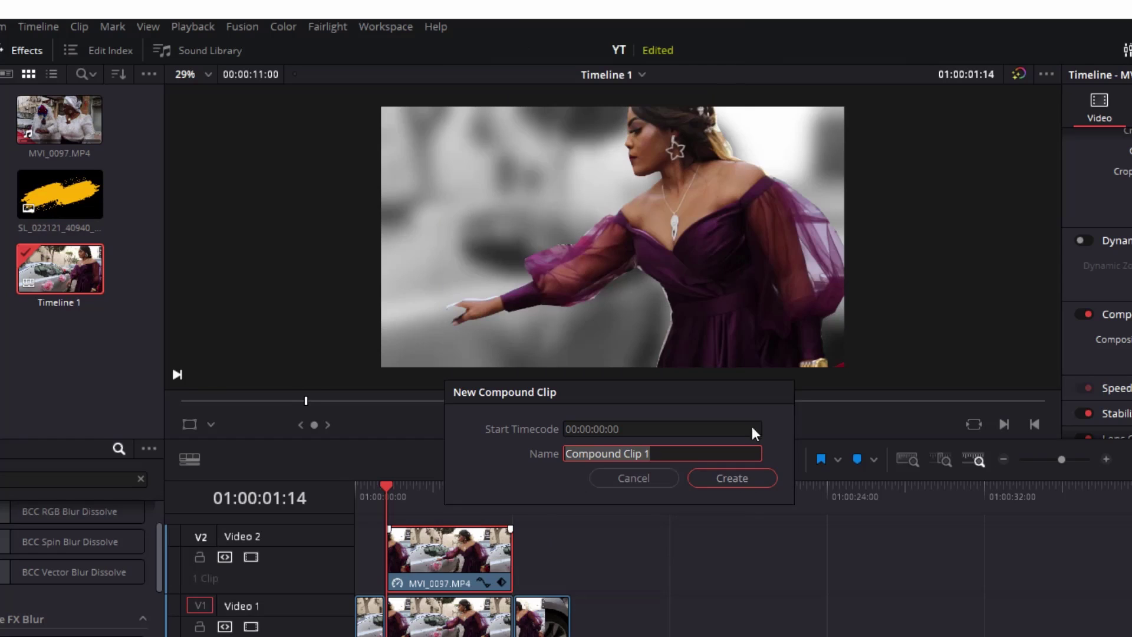
{"action": "left_click", "coordinate": [671, 452]}
{"action": "key", "text": "BackSpace"}
{"action": "key", "text": "BackSpace"}
{"action": "key", "text": "BackSpace"}
{"action": "key", "text": "BackSpace"}
{"action": "key", "text": "BackSpace"}
{"action": "key", "text": "BackSpace"}
{"action": "key", "text": "BackSpace"}
{"action": "key", "text": "BackSpace"}
{"action": "key", "text": "BackSpace"}
{"action": "key", "text": "BackSpace"}
{"action": "key", "text": "BackSpace"}
{"action": "key", "text": "BackSpace"}
{"action": "key", "text": "BackSpace"}
{"action": "key", "text": "BackSpace"}
{"action": "key", "text": "BackSpace"}
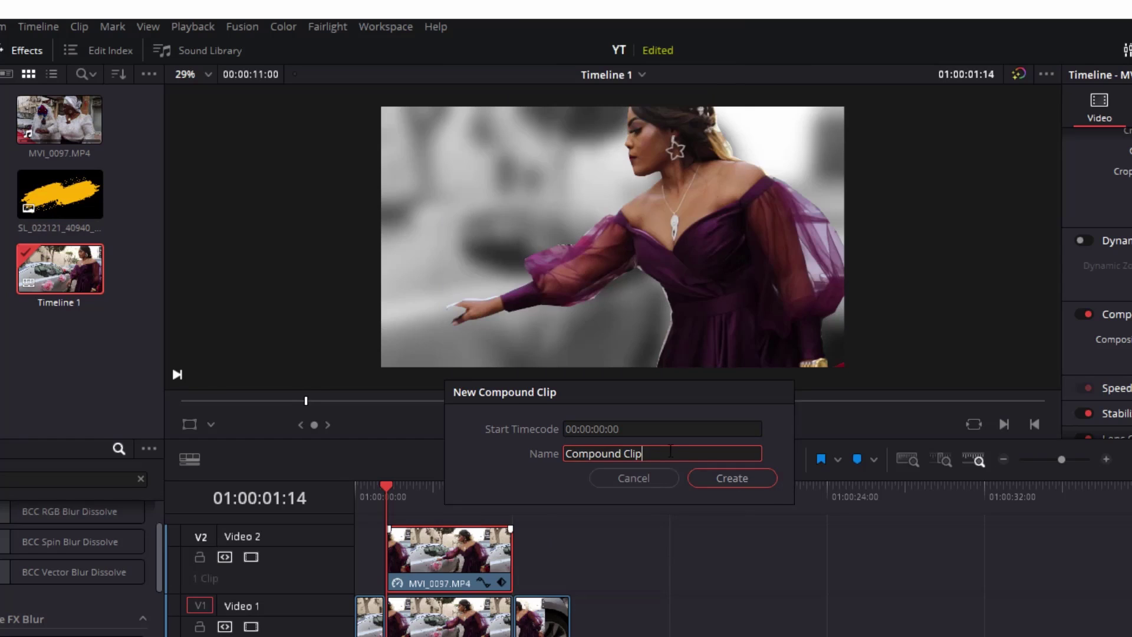
{"action": "type", "text": "MASK"}
{"action": "left_click", "coordinate": [729, 479]}
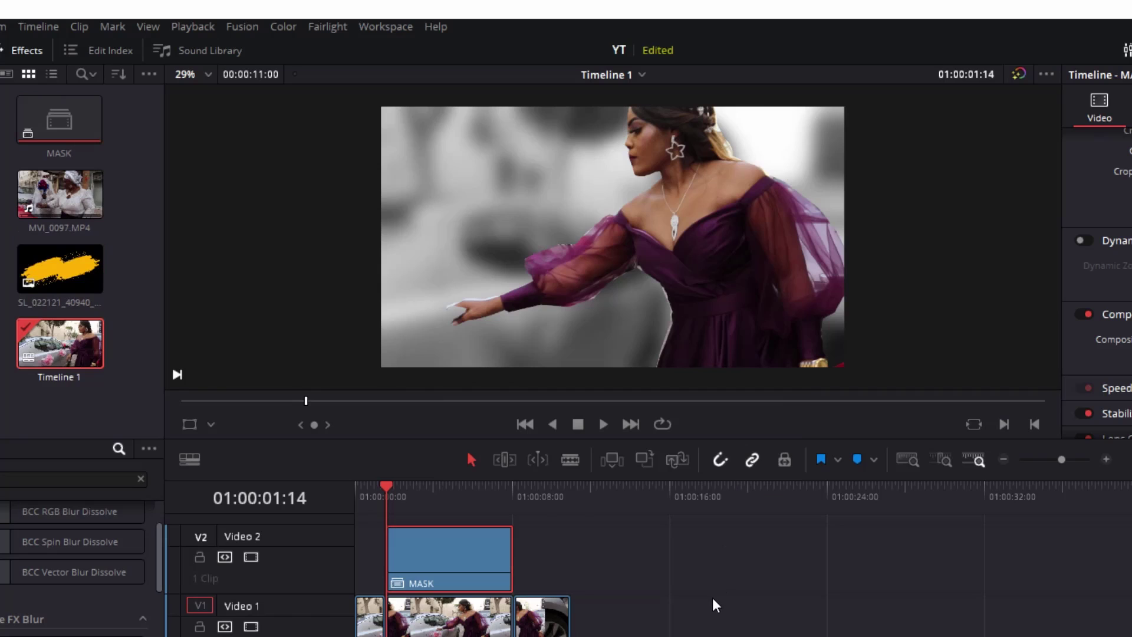
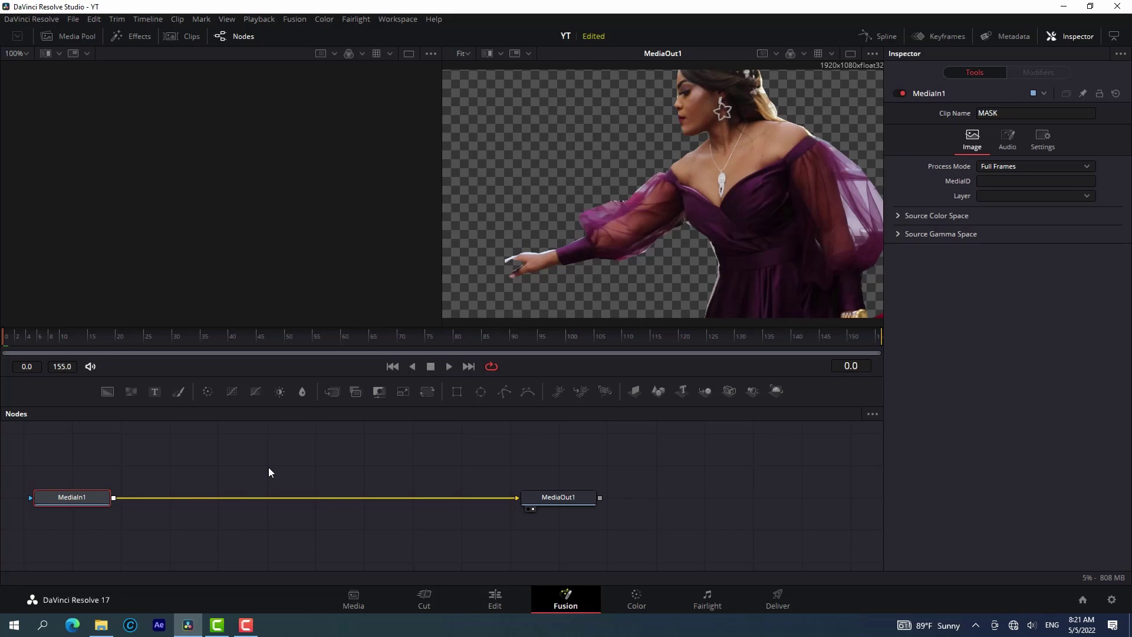
Add a Background node to the MASK clip's Fusion composition and place it above MediaOut1.
{"action": "left_click", "coordinate": [268, 471]}
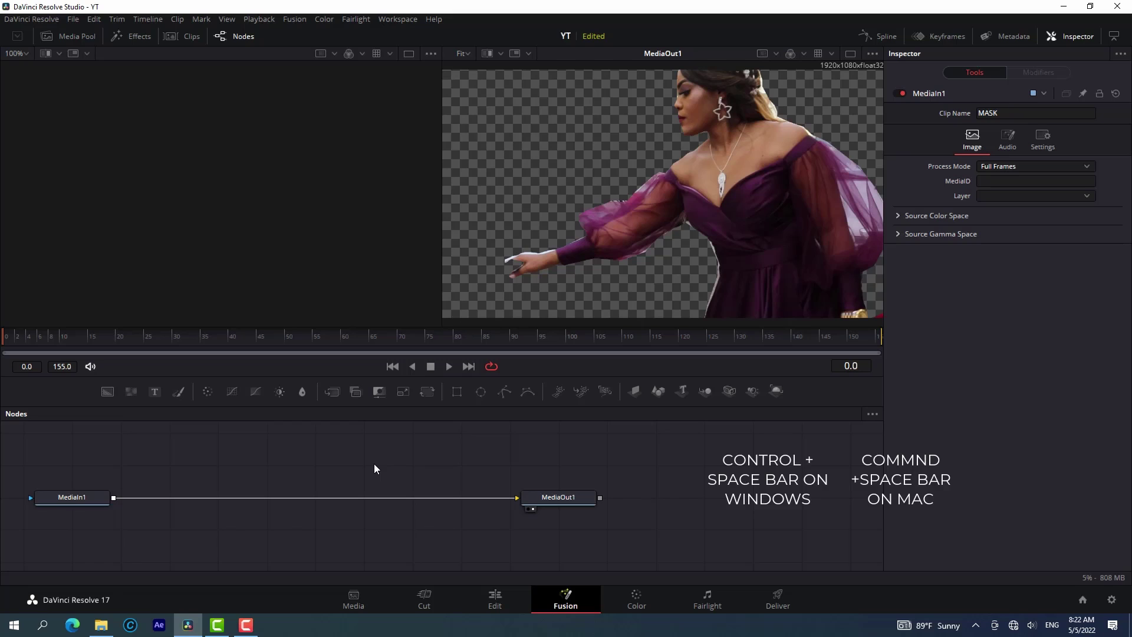
{"action": "key", "text": "ctrl+space"}
{"action": "type", "text": "ba"}
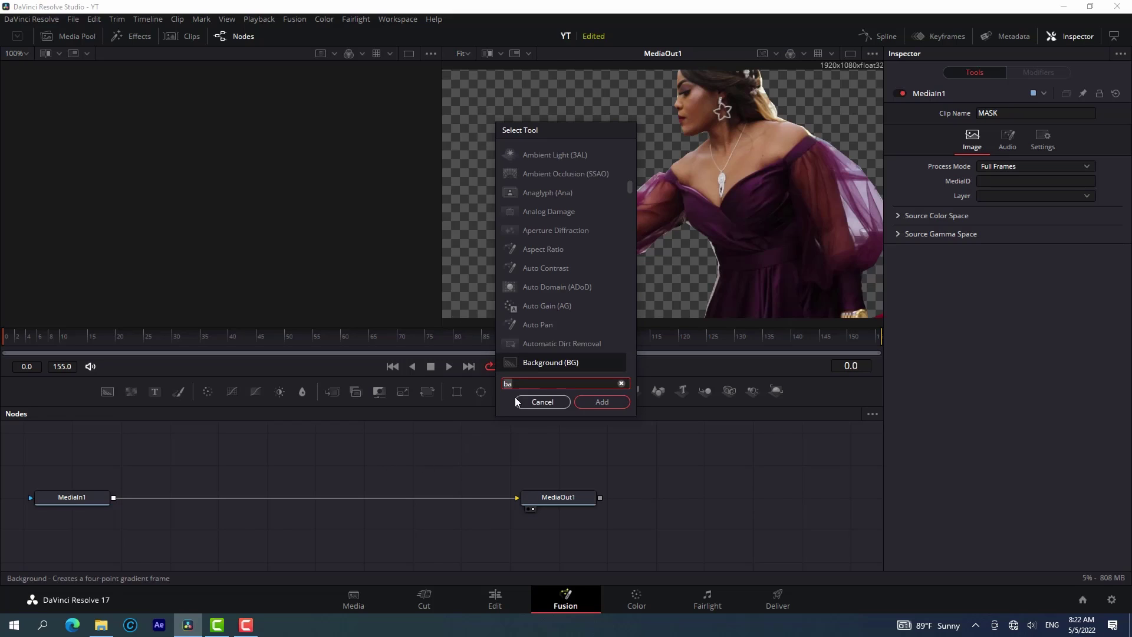
{"action": "key", "text": "BackSpace"}
{"action": "key", "text": "BackSpace"}
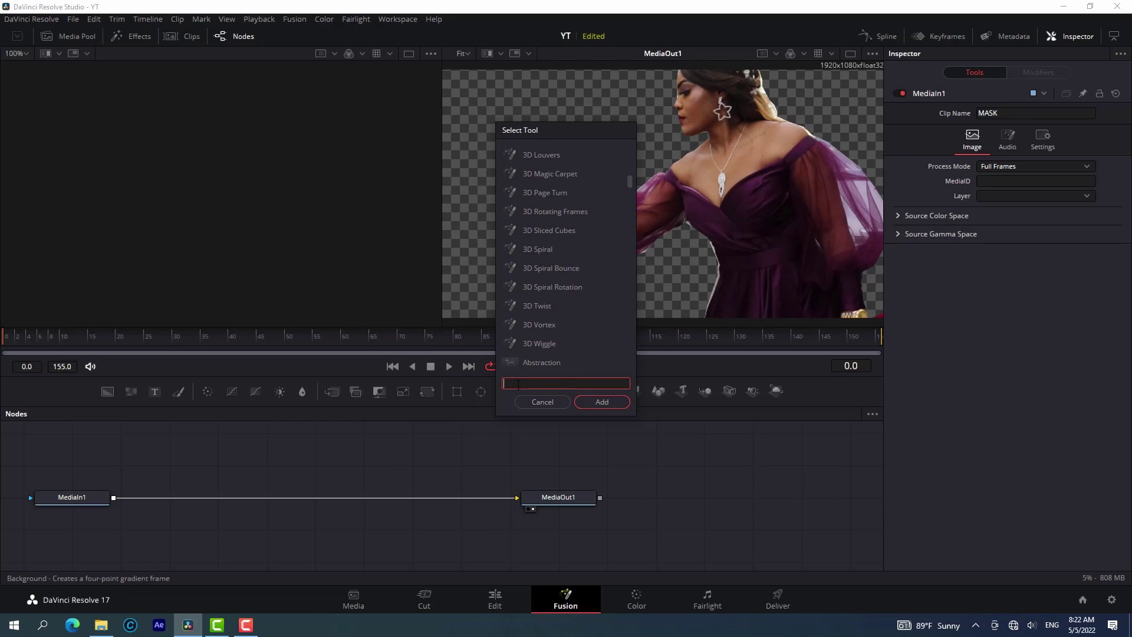
{"action": "type", "text": "BACK"}
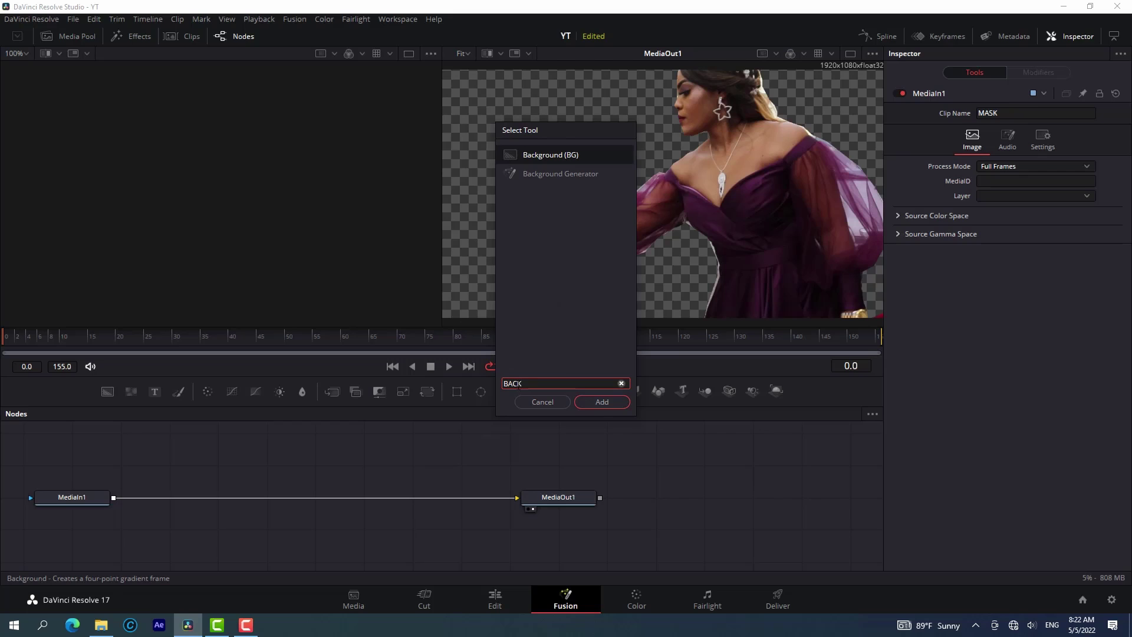
{"action": "left_click", "coordinate": [609, 406]}
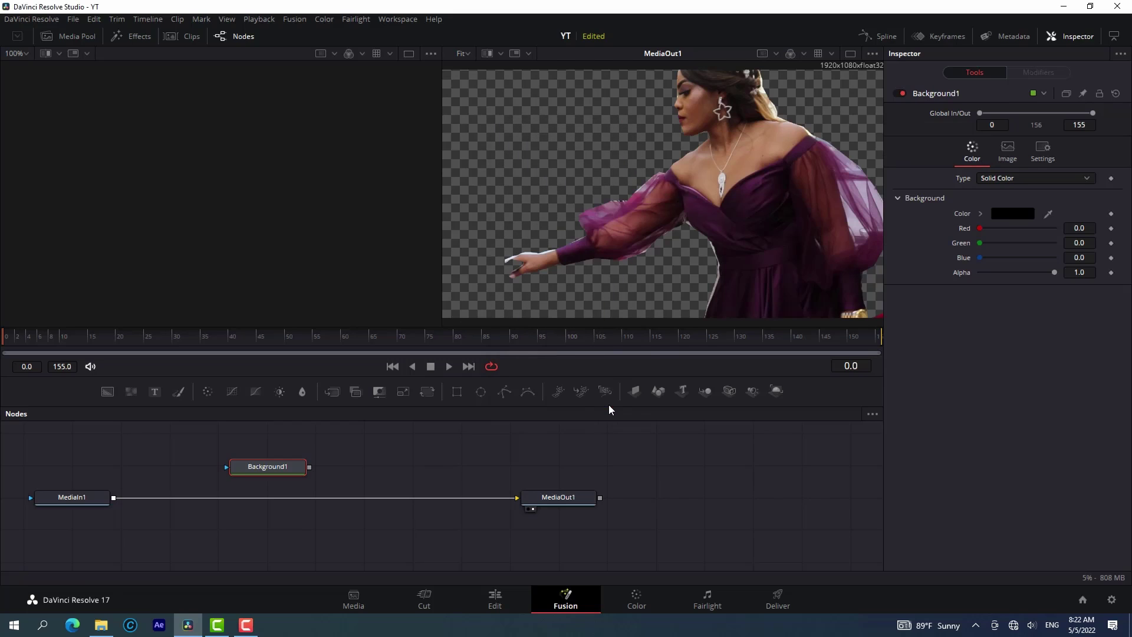
{"action": "left_click_drag", "start_coordinate": [284, 468], "coordinate": [553, 445]}
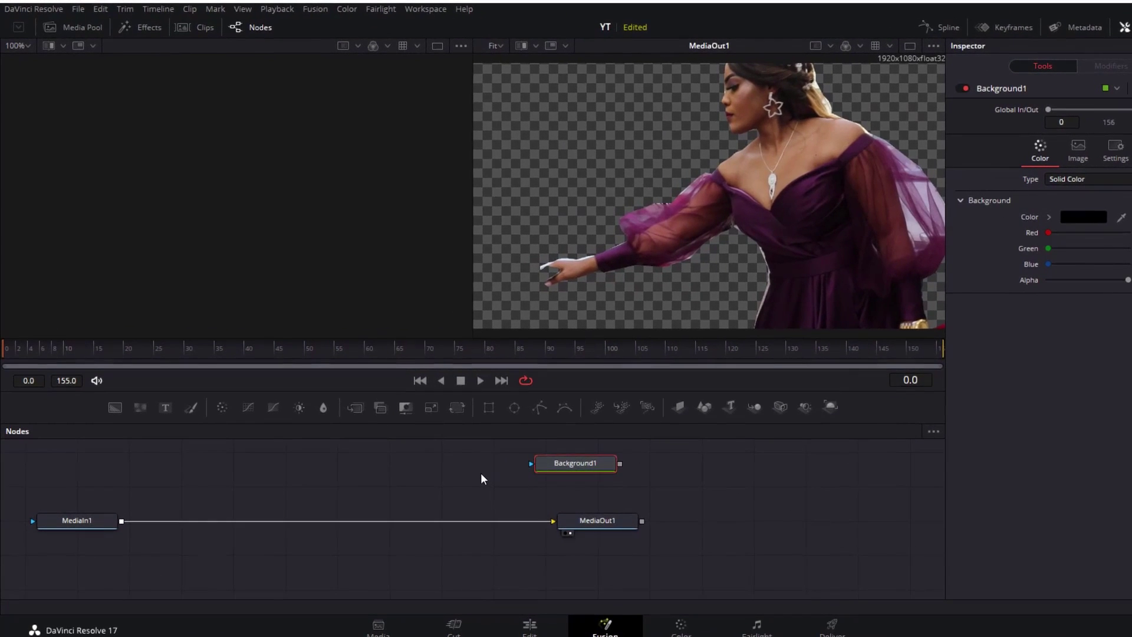
Add an Erode / Dilate node above MediaIn1 and connect MediaIn1's output to its input.
{"action": "left_click", "coordinate": [428, 483]}
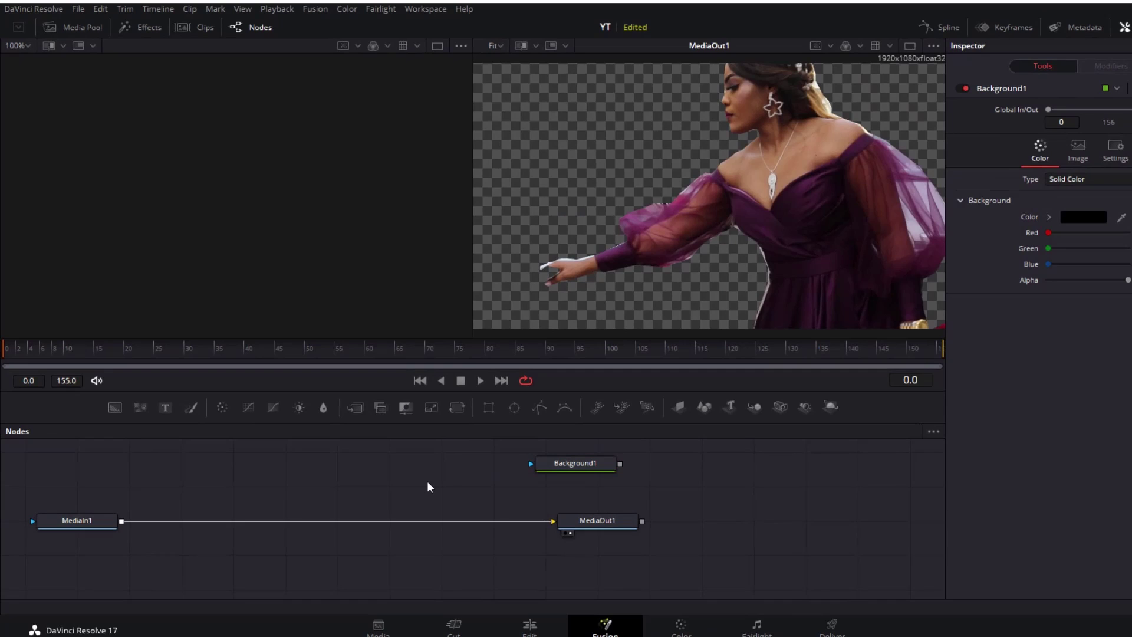
{"action": "key", "text": "shift+space"}
{"action": "type", "text": "BACK"}
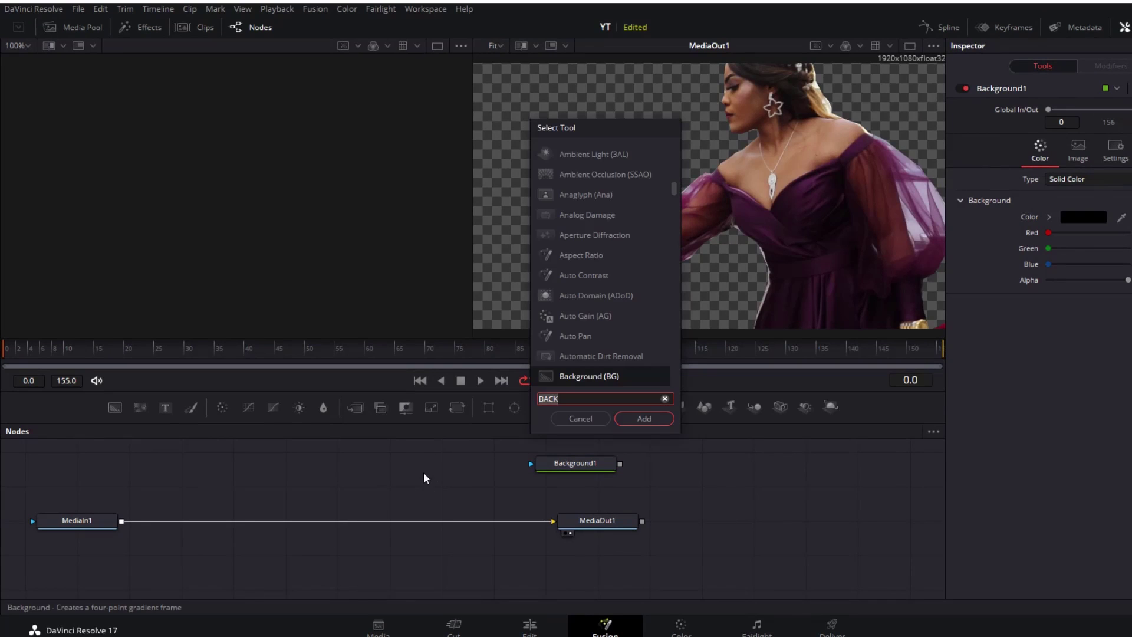
{"action": "key", "text": "BackSpace"}
{"action": "key", "text": "BackSpace"}
{"action": "key", "text": "BackSpace"}
{"action": "key", "text": "BackSpace"}
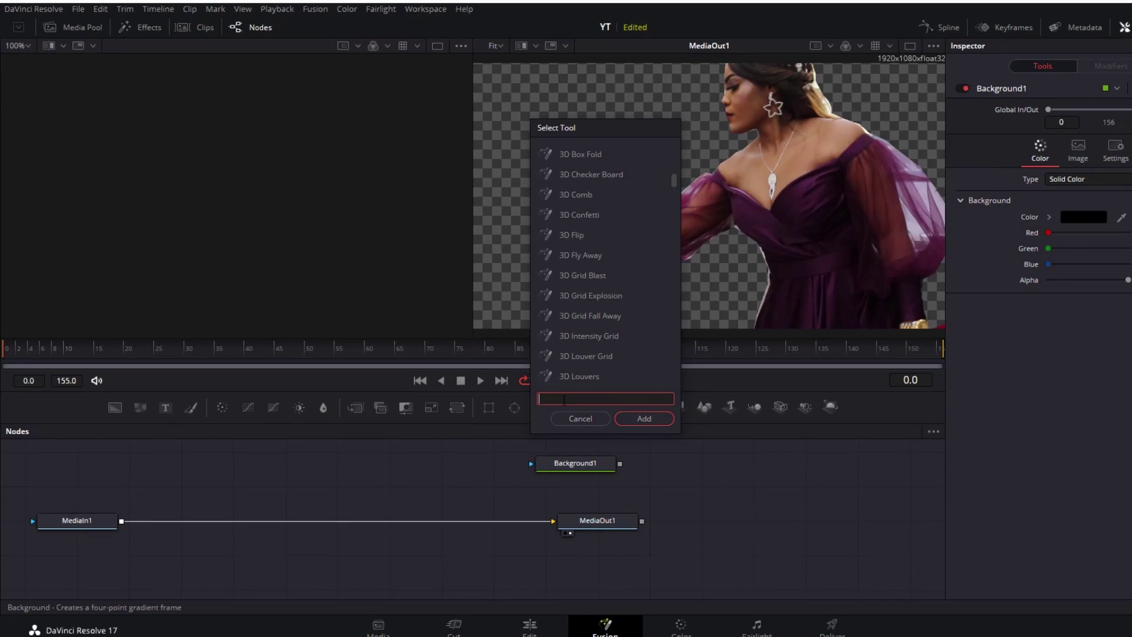
{"action": "type", "text": "ERO"}
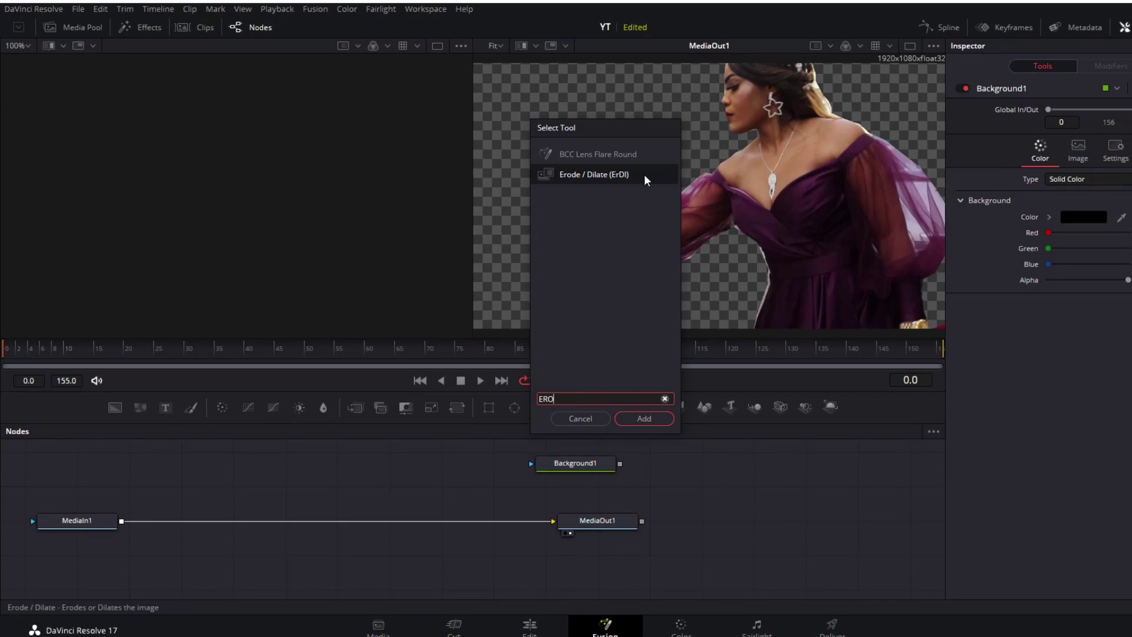
{"action": "left_click", "coordinate": [644, 418]}
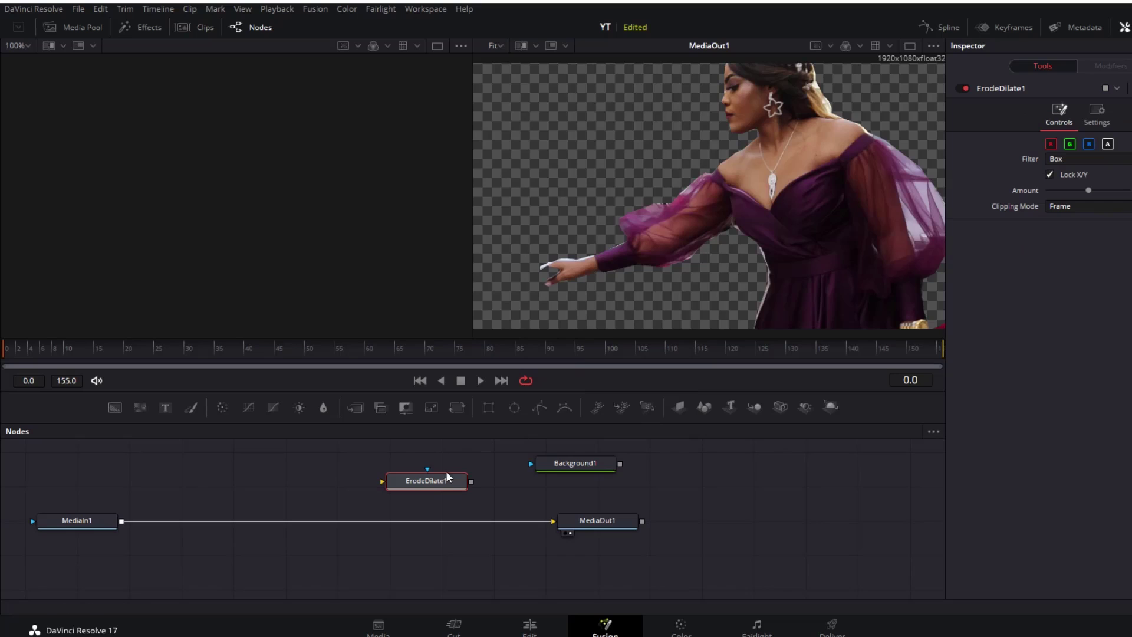
{"action": "left_click_drag", "start_coordinate": [391, 480], "coordinate": [132, 464]}
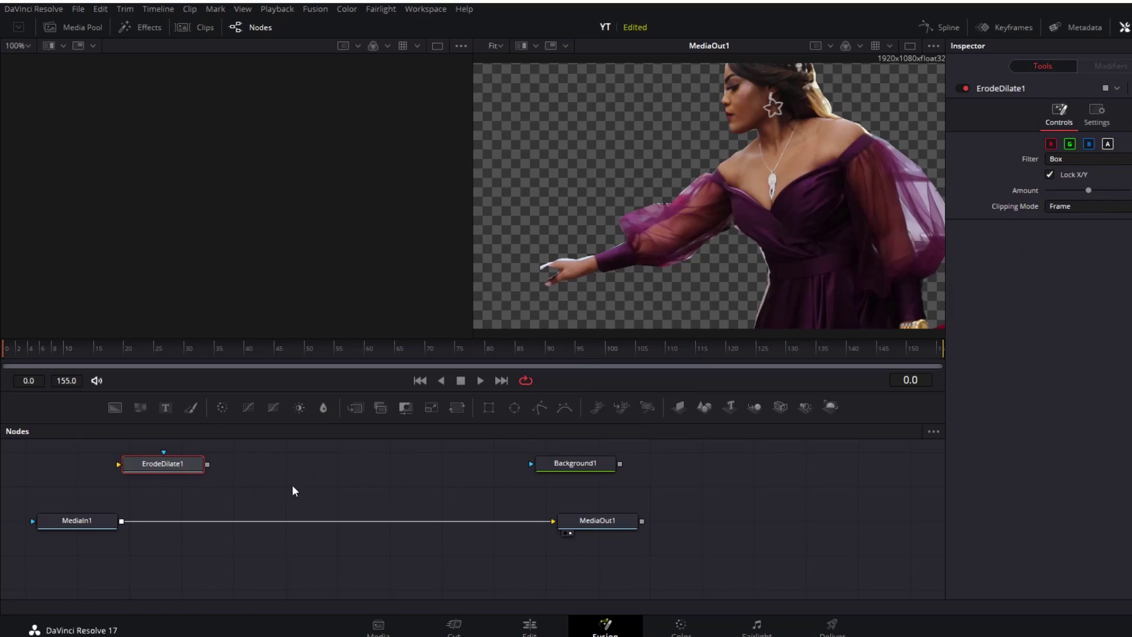
{"action": "left_click", "coordinate": [299, 490]}
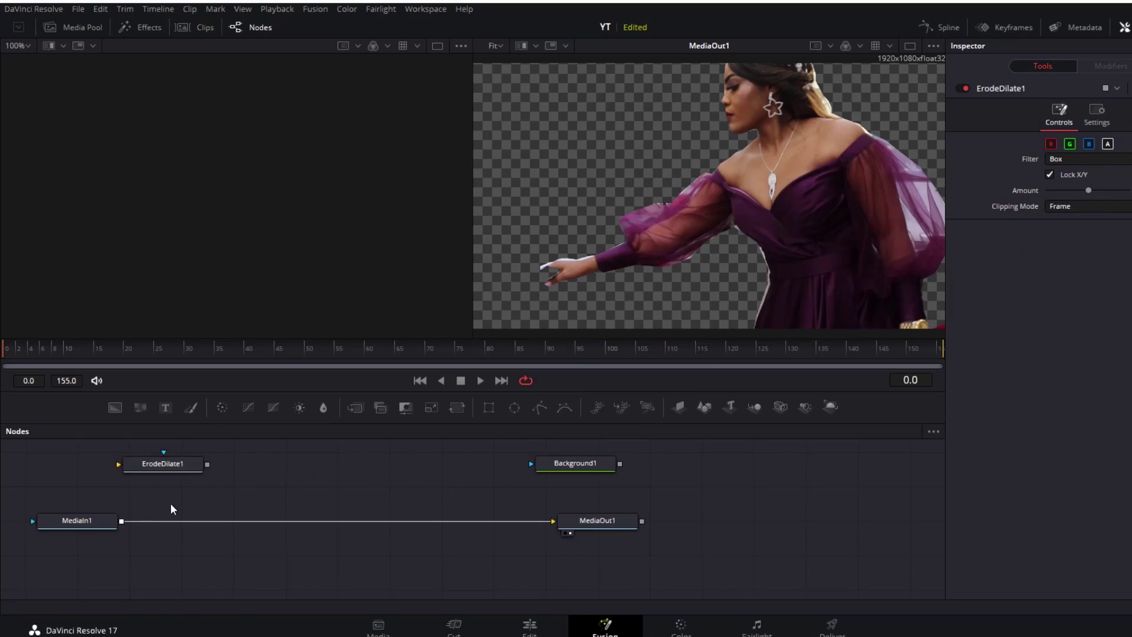
{"action": "left_click_drag", "start_coordinate": [122, 522], "coordinate": [119, 463]}
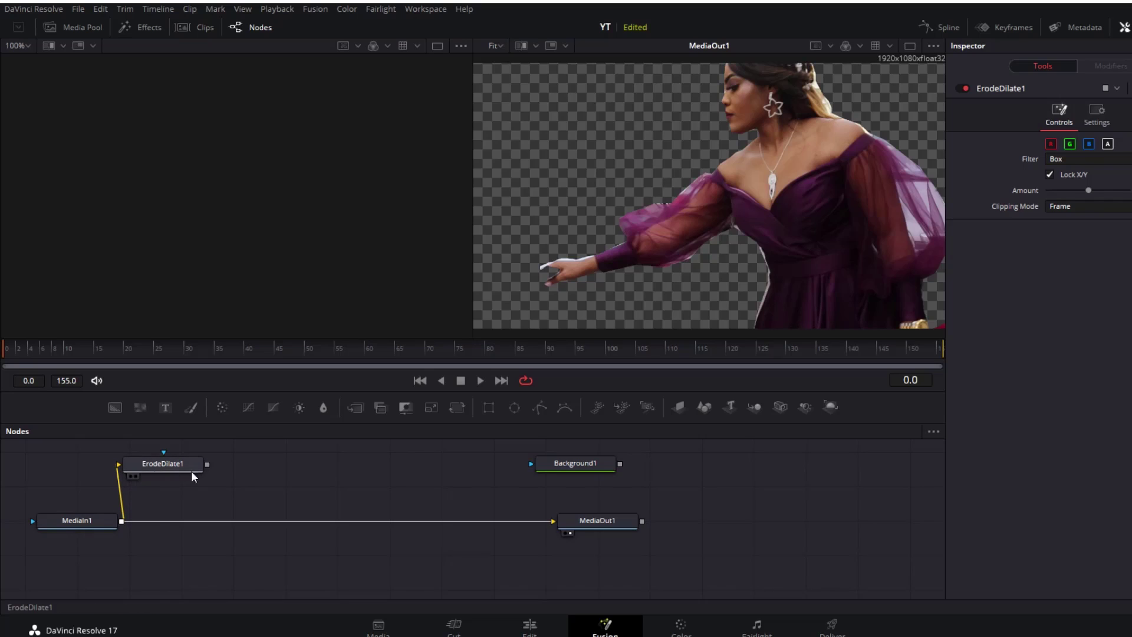
Feed ErodeDilate1's output into Background1's mask input, merge Background1 with MediaIn1, and swap the merge inputs so the woman is in front.
{"action": "left_click_drag", "start_coordinate": [205, 463], "coordinate": [529, 463]}
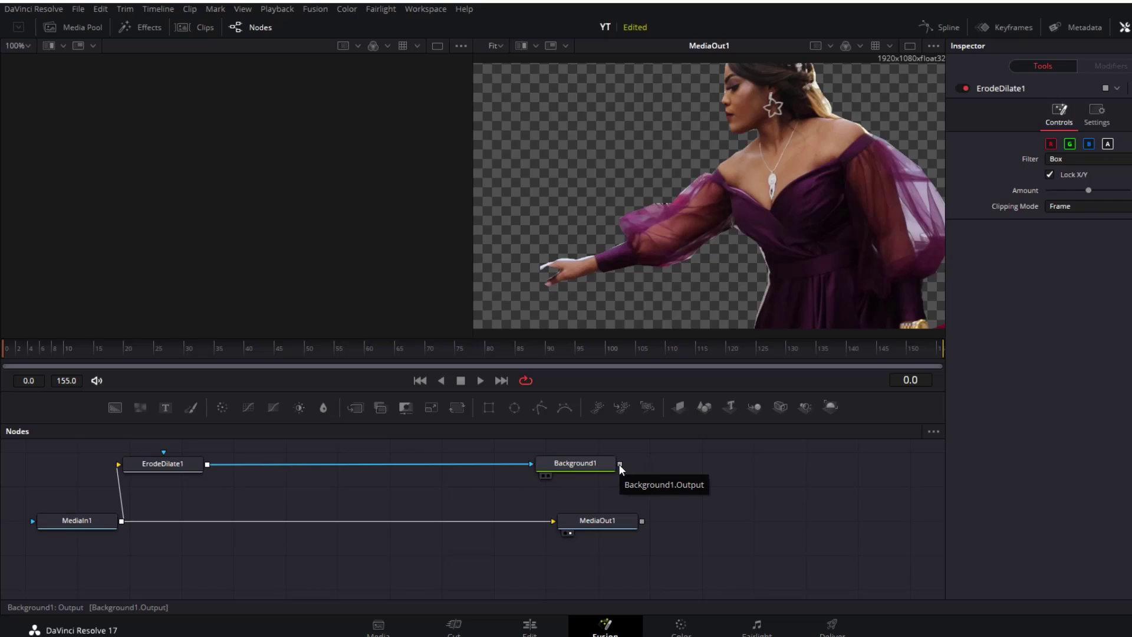
{"action": "left_click_drag", "start_coordinate": [620, 464], "coordinate": [120, 522]}
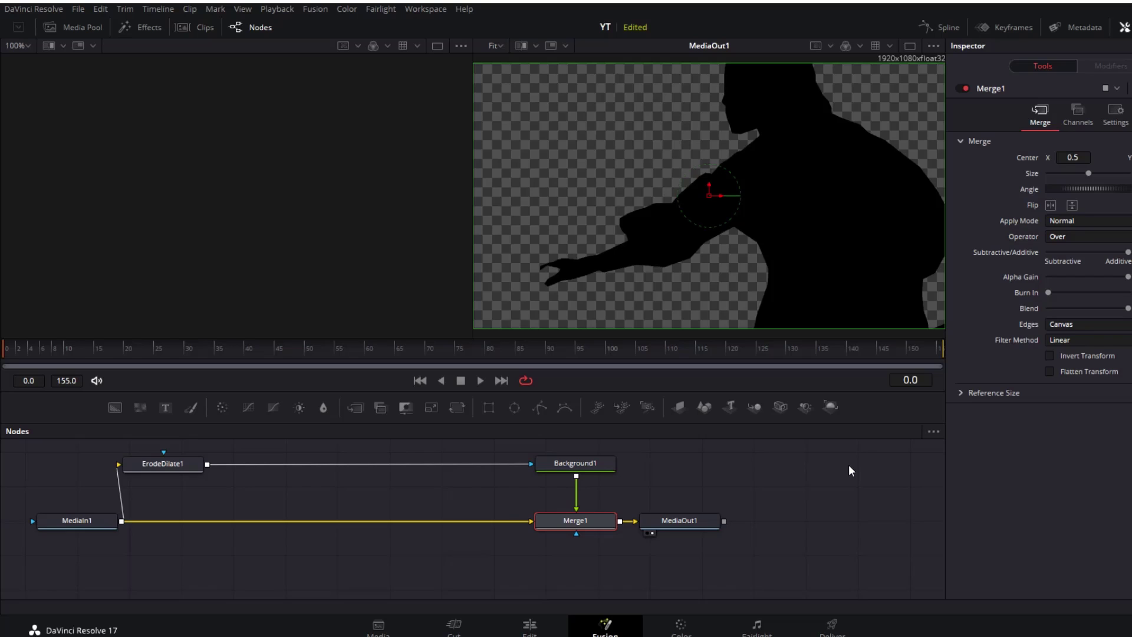
{"action": "key", "text": "ctrl+t"}
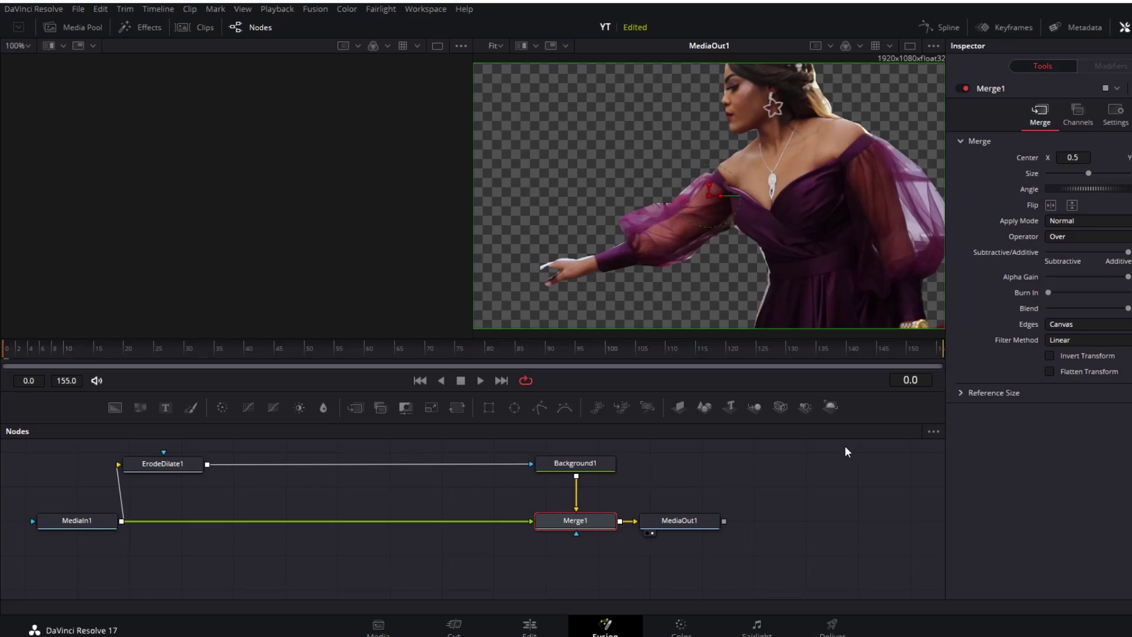
Increase ErodeDilate1's amount to form an outline around the woman and set Background1's colour to white (#ffffff).
{"action": "left_click", "coordinate": [166, 465]}
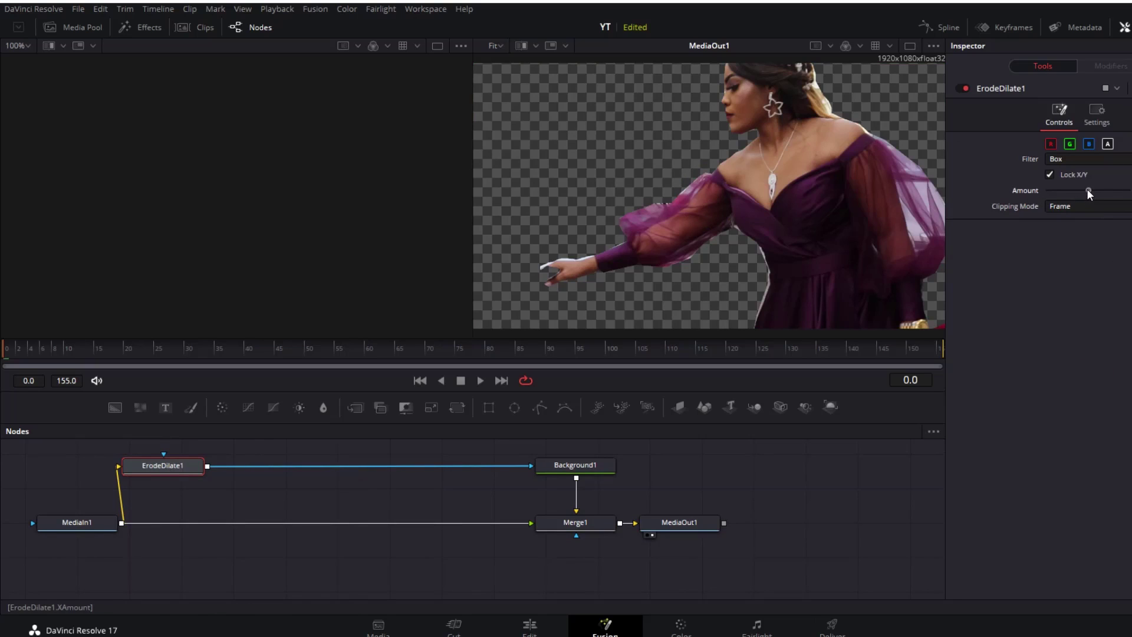
{"action": "left_click_drag", "start_coordinate": [1093, 189], "coordinate": [1122, 190]}
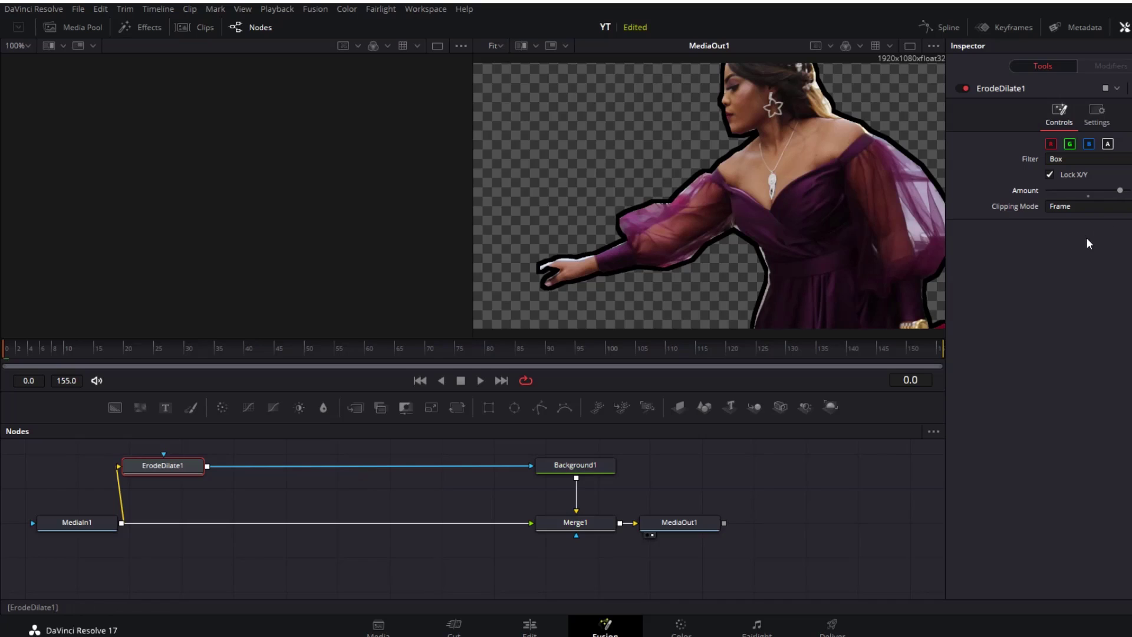
{"action": "left_click", "coordinate": [594, 465]}
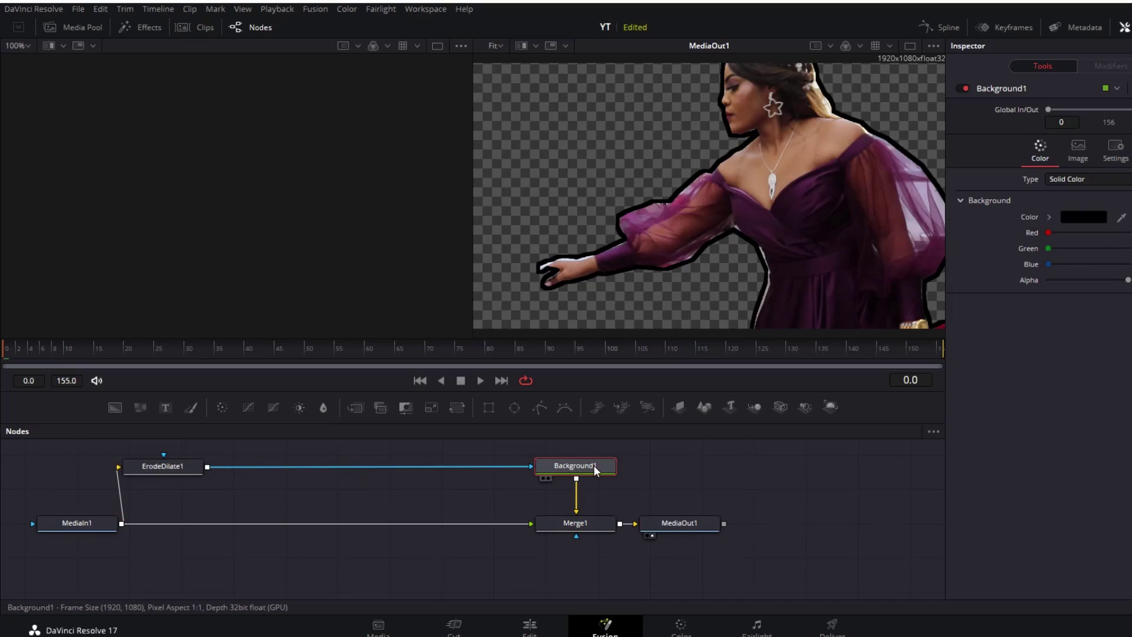
{"action": "left_click", "coordinate": [1084, 216]}
{"action": "left_click", "coordinate": [558, 379]}
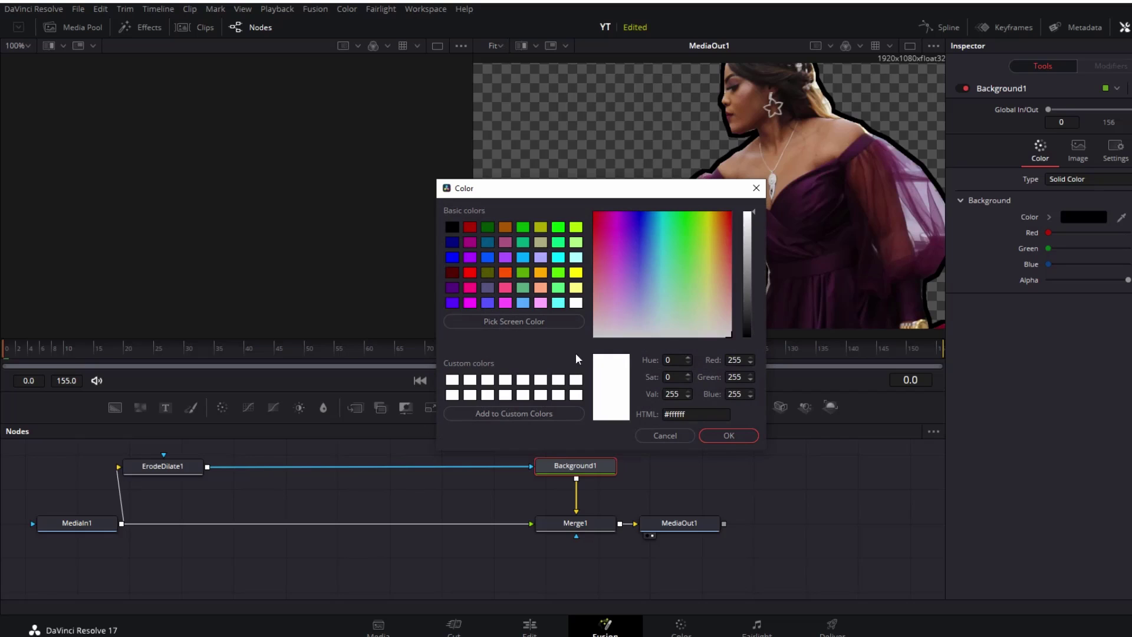
{"action": "left_click", "coordinate": [728, 435]}
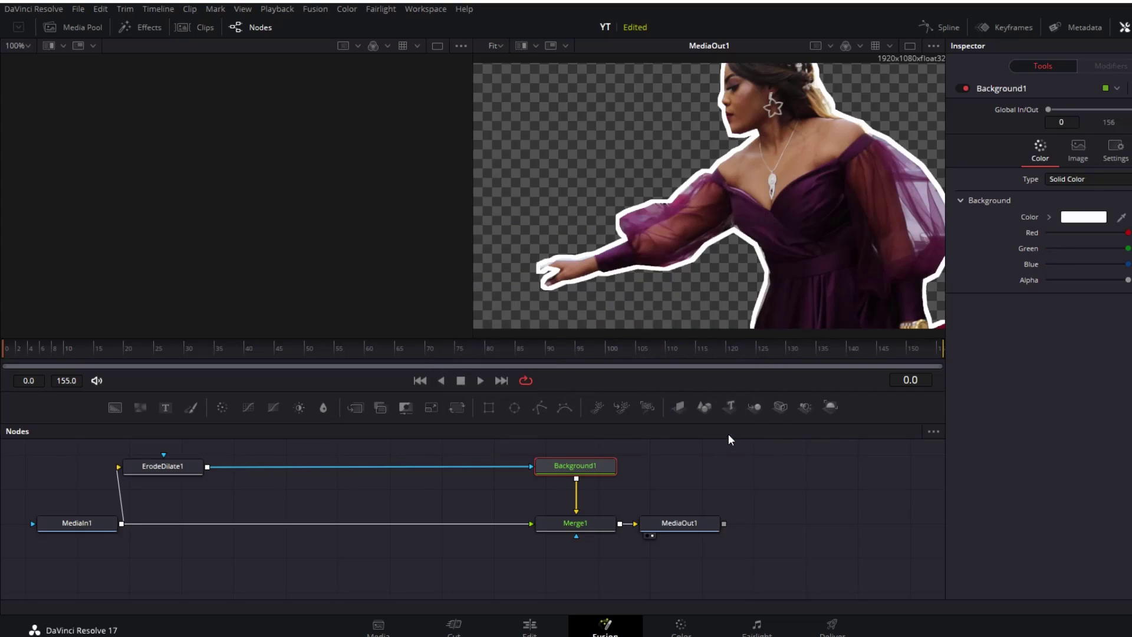
{"action": "left_click", "coordinate": [173, 467]}
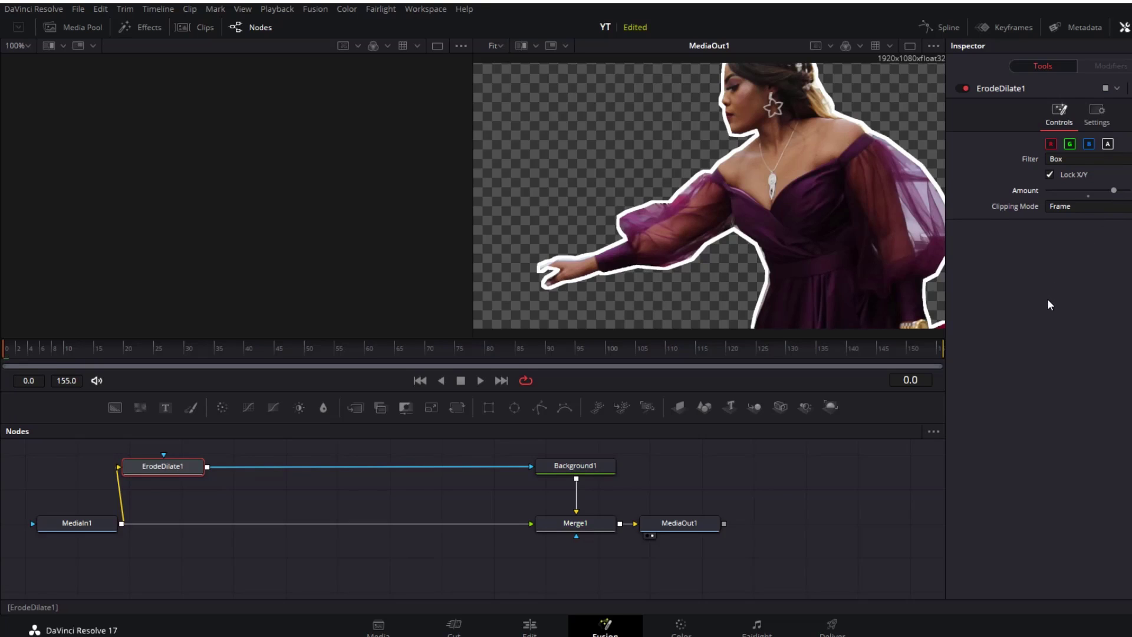
Return to the Edit page and move the MASK clip up to a new Video 3 track above Video 2.
{"action": "left_click", "coordinate": [531, 630]}
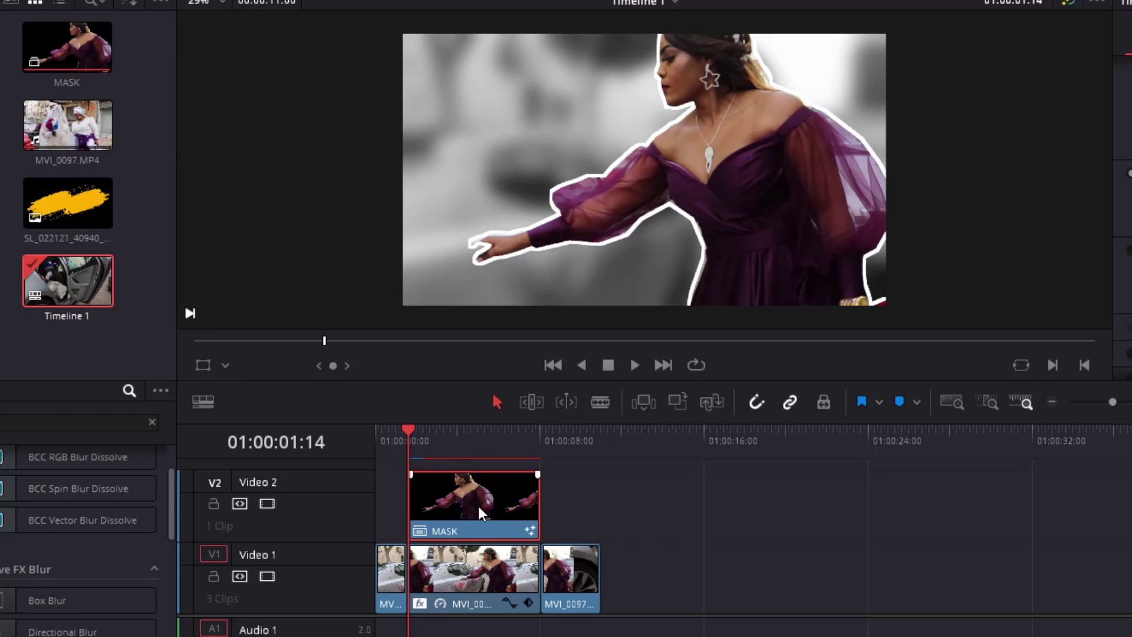
{"action": "left_click_drag", "start_coordinate": [483, 510], "coordinate": [480, 455]}
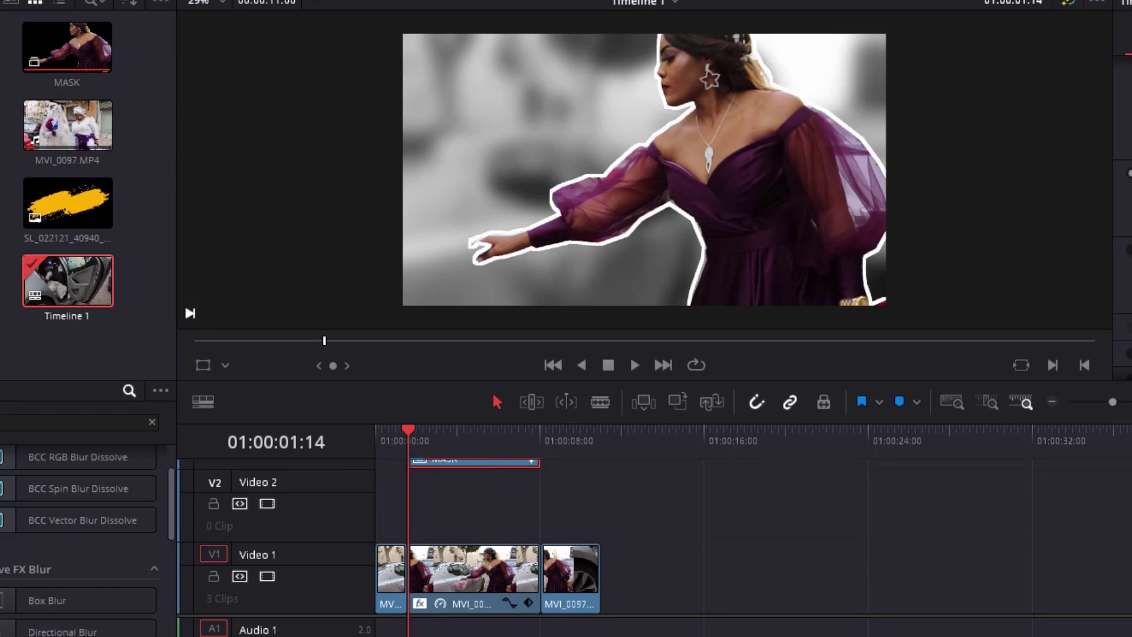
{"action": "scroll", "coordinate": [471, 531], "scroll_direction": "up", "scroll_amount": 2}
{"action": "scroll", "coordinate": [755, 505], "scroll_direction": "down", "scroll_amount": 1}
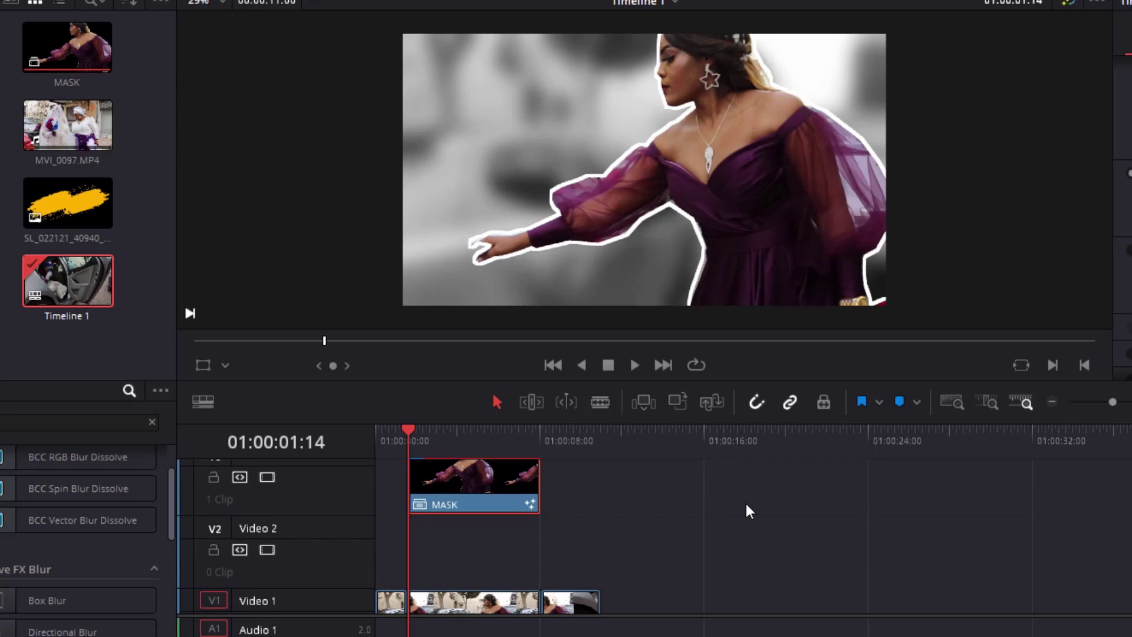
Place the yellow brush-stroke image on Video 2 beneath the MASK clip and extend it to the MASK clip's end.
{"action": "left_click_drag", "start_coordinate": [65, 208], "coordinate": [421, 548]}
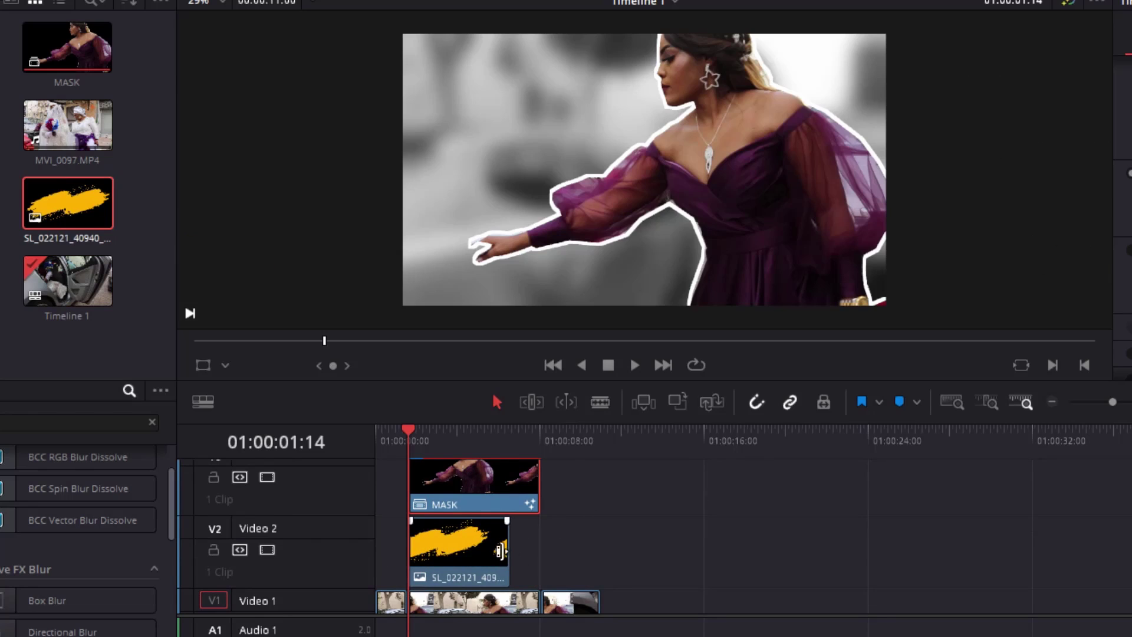
{"action": "left_click_drag", "start_coordinate": [539, 553], "coordinate": [539, 551]}
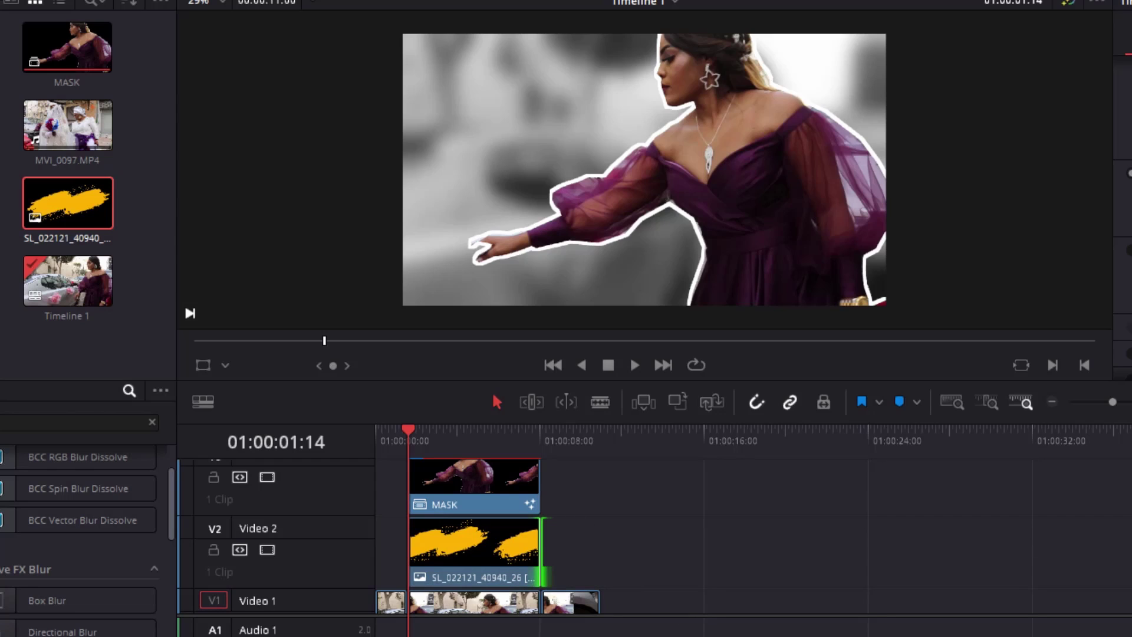
{"action": "left_click", "coordinate": [669, 608]}
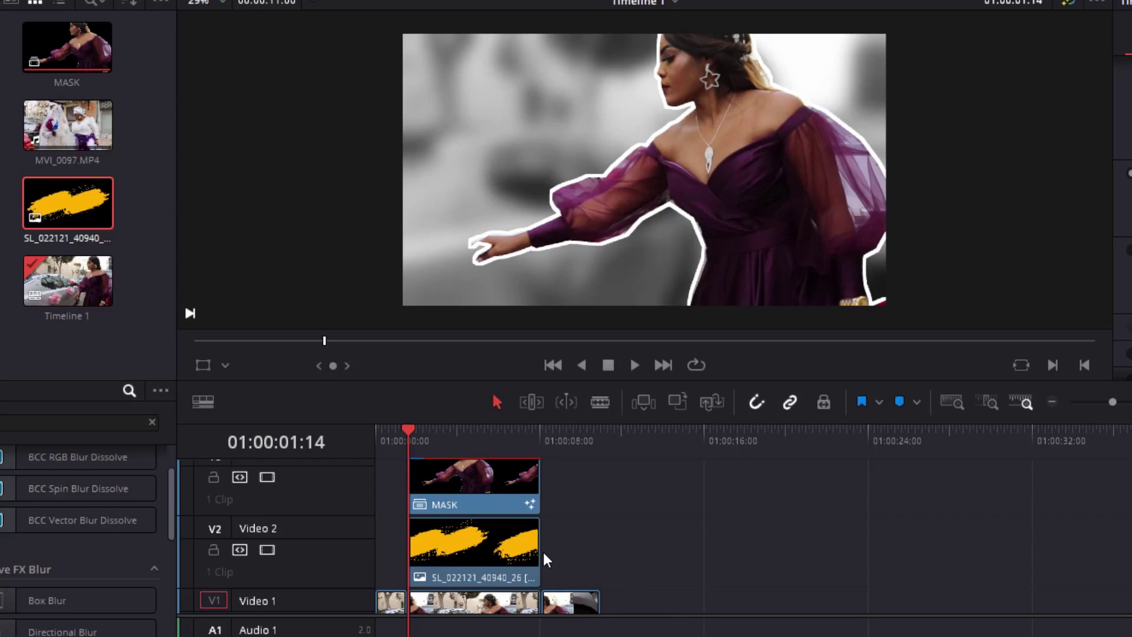
{"action": "left_click", "coordinate": [465, 441]}
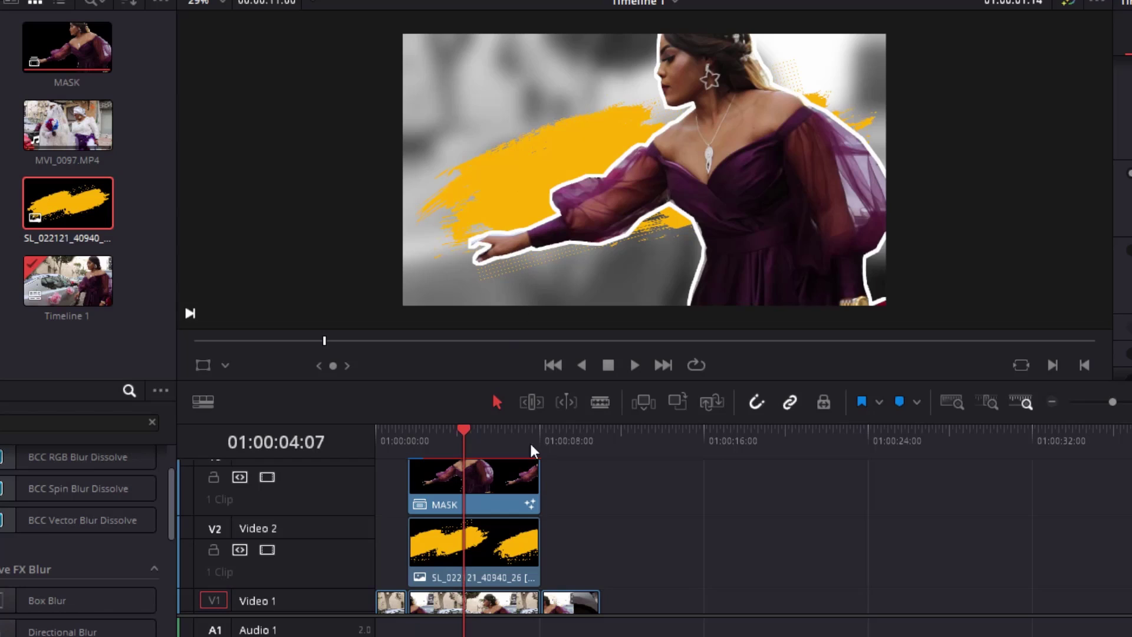
Enlarge the yellow brush-stroke image on Video 2 to a zoom of 1.380.
{"action": "left_click", "coordinate": [503, 552]}
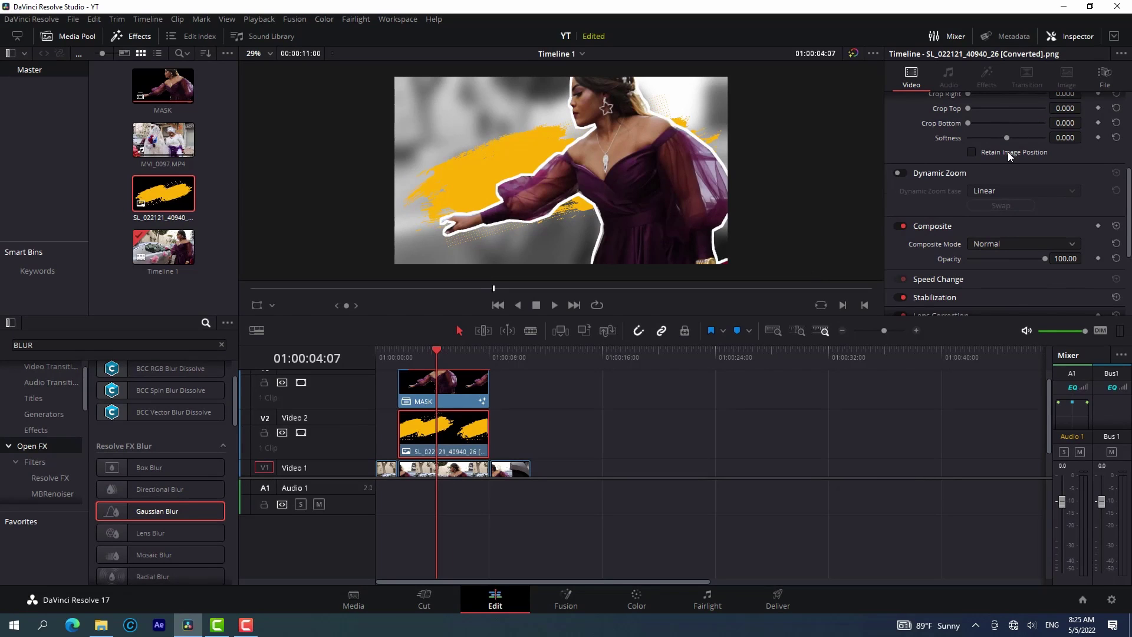
{"action": "scroll", "coordinate": [1008, 151], "scroll_direction": "up", "scroll_amount": 4}
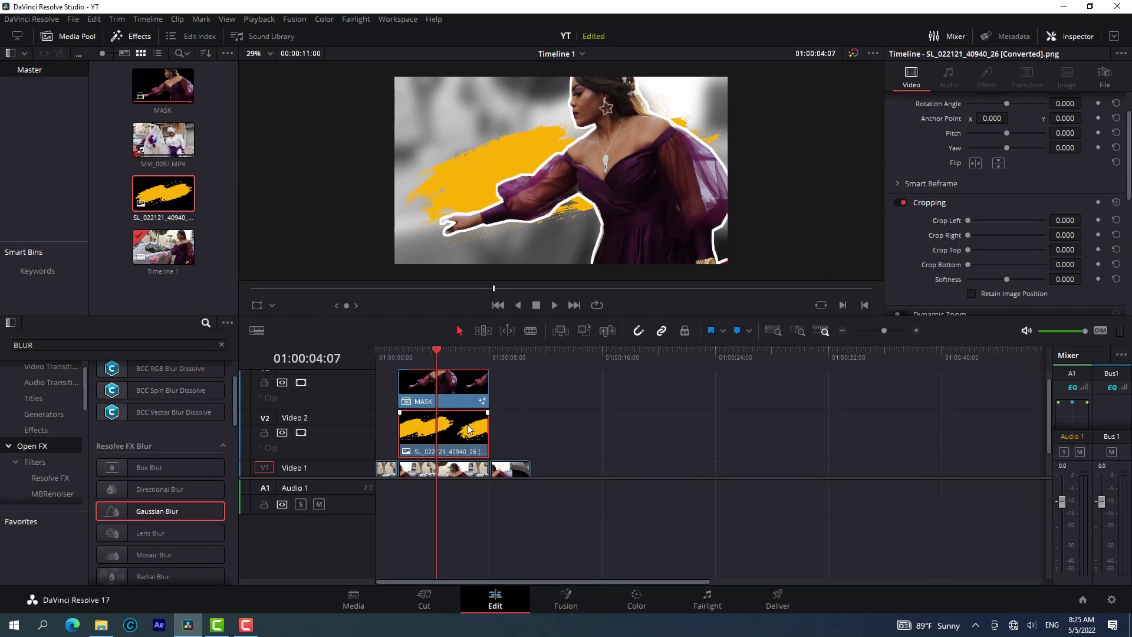
{"action": "scroll", "coordinate": [982, 195], "scroll_direction": "up", "scroll_amount": 2}
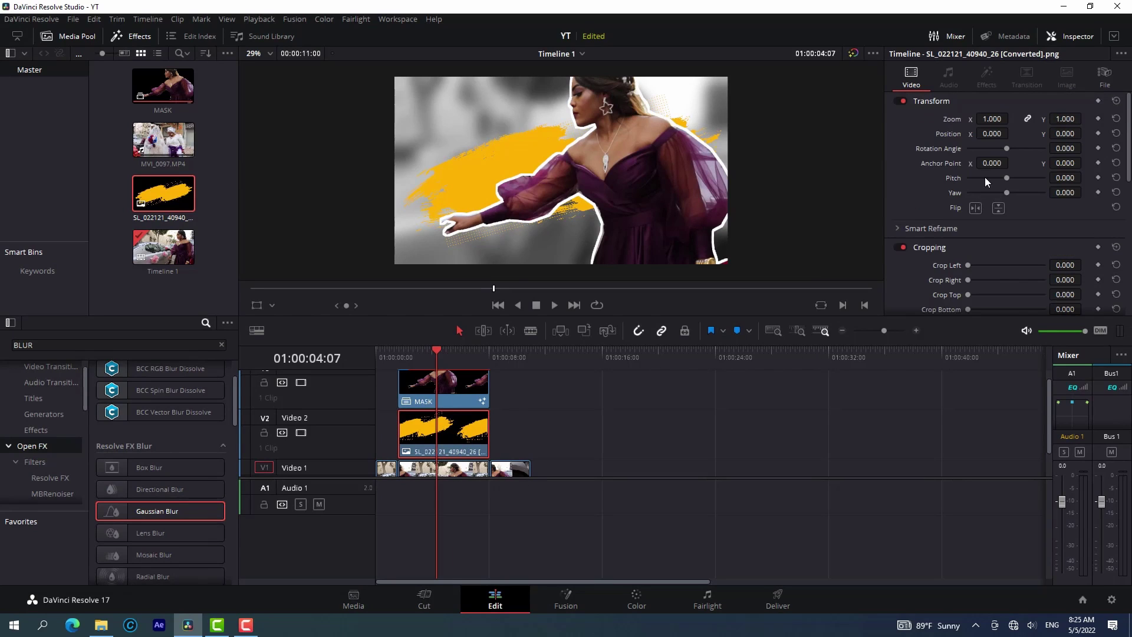
{"action": "left_click_drag", "start_coordinate": [998, 121], "coordinate": [1013, 118]}
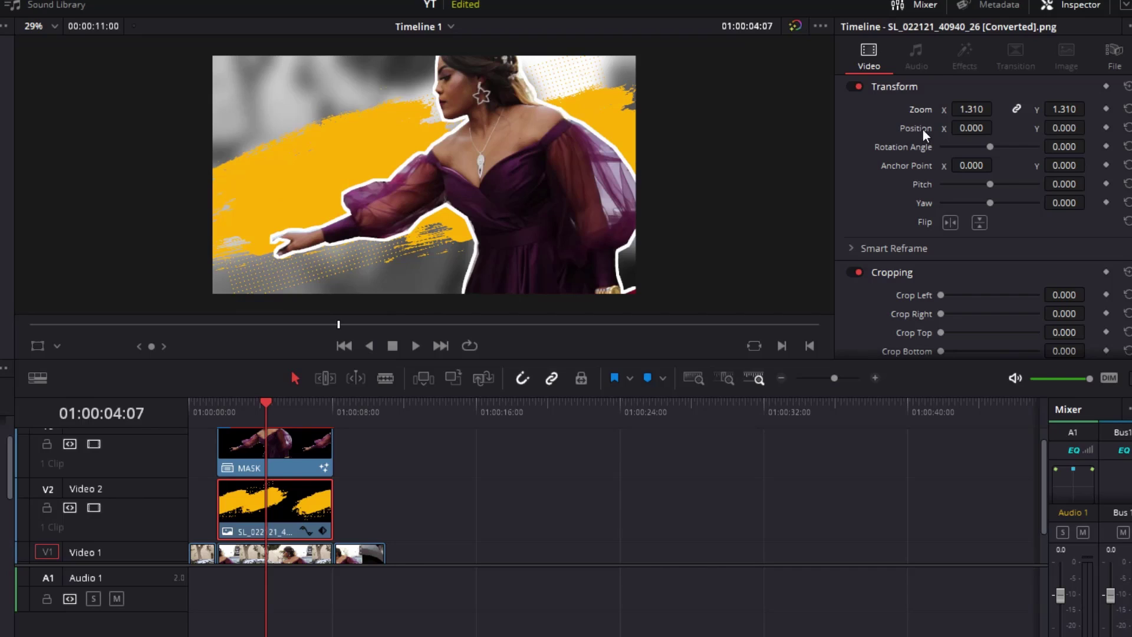
{"action": "mouse_move", "coordinate": [972, 109]}
{"action": "left_mouse_down"}
{"action": "mouse_move", "coordinate": [962, 109]}
{"action": "mouse_move", "coordinate": [984, 109]}
{"action": "left_mouse_up"}
{"action": "scroll", "coordinate": [561, 543], "scroll_direction": "up", "scroll_amount": 1}
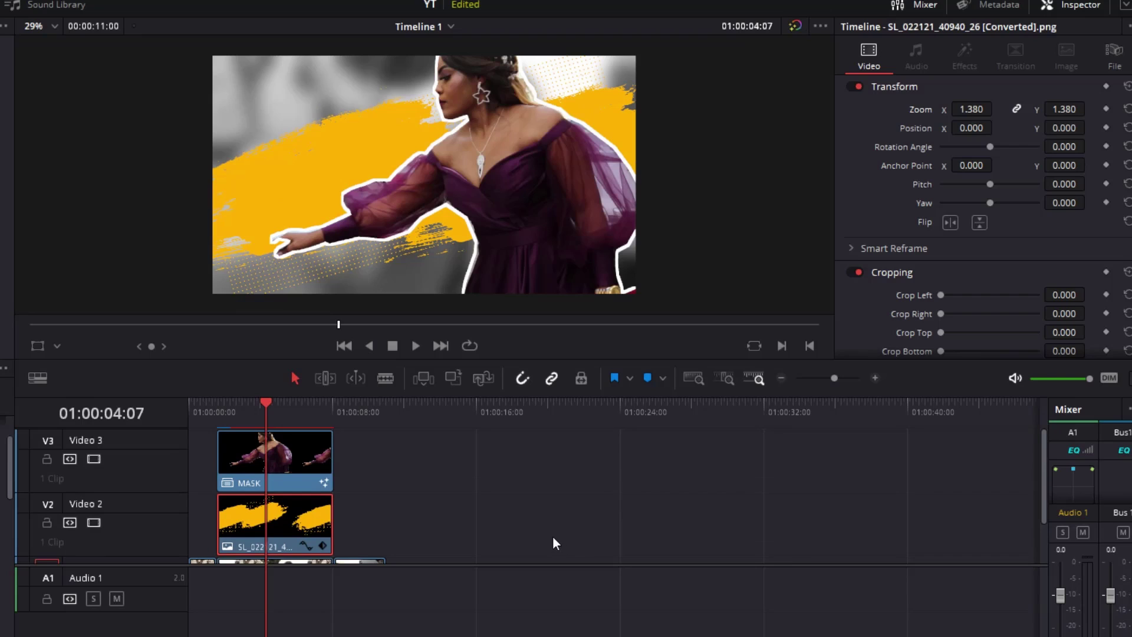
Animate the brush-stroke image's zoom from a keyframe of 1.470 at 01:00:01:14 to a larger zoom at 01:00:05:11.
{"action": "left_click", "coordinate": [219, 405]}
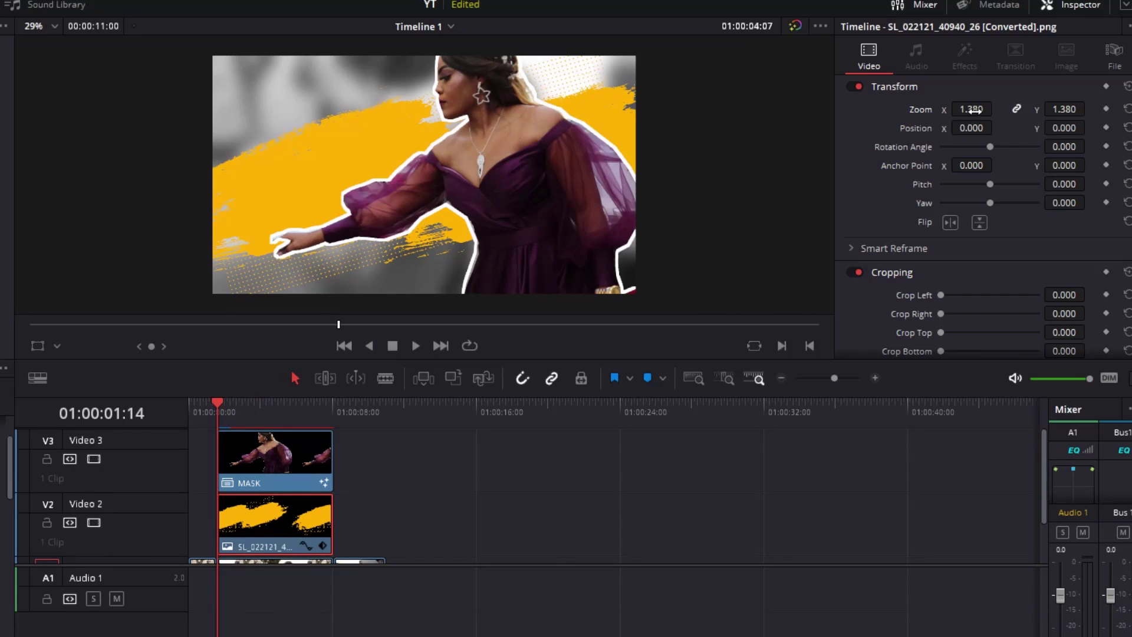
{"action": "left_click_drag", "start_coordinate": [971, 109], "coordinate": [1016, 108]}
{"action": "left_click", "coordinate": [1107, 109]}
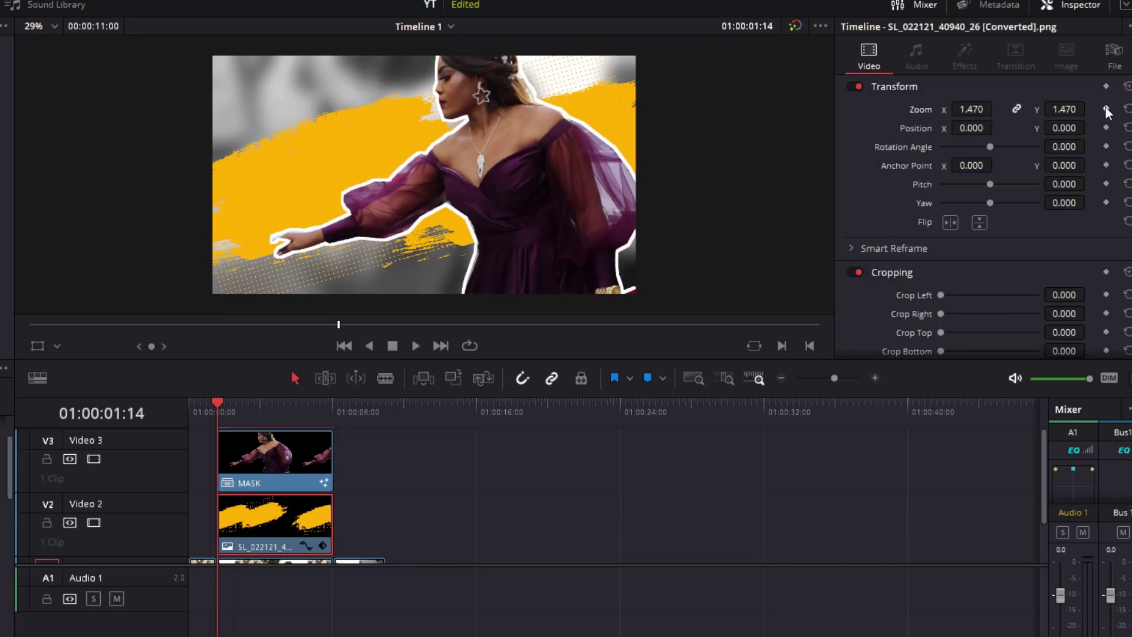
{"action": "left_click", "coordinate": [1106, 109]}
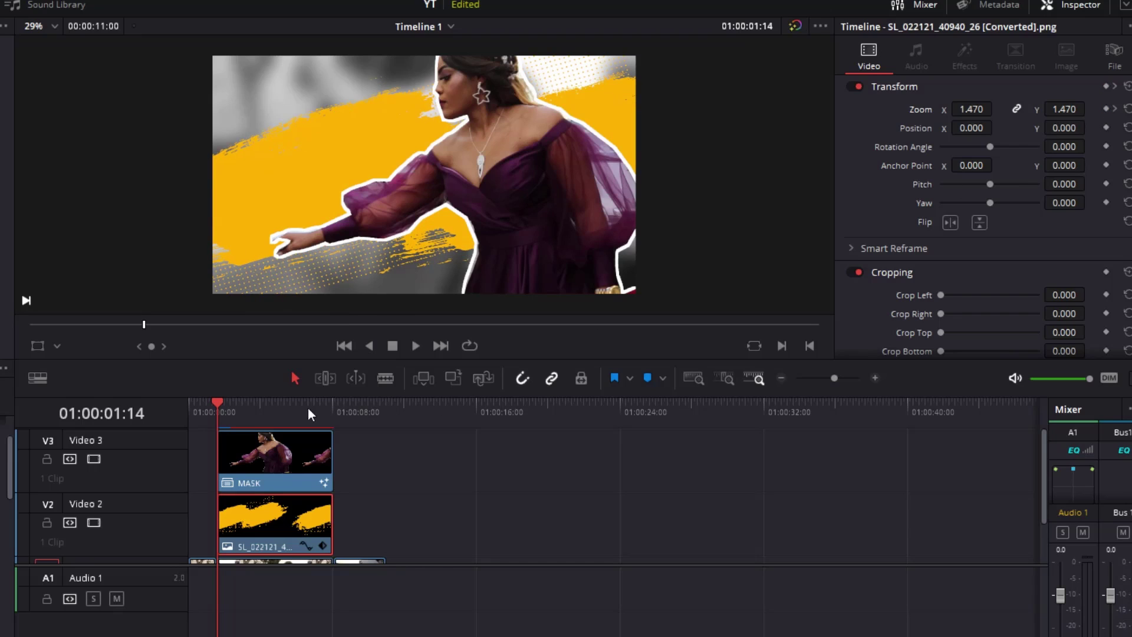
{"action": "left_click", "coordinate": [287, 408]}
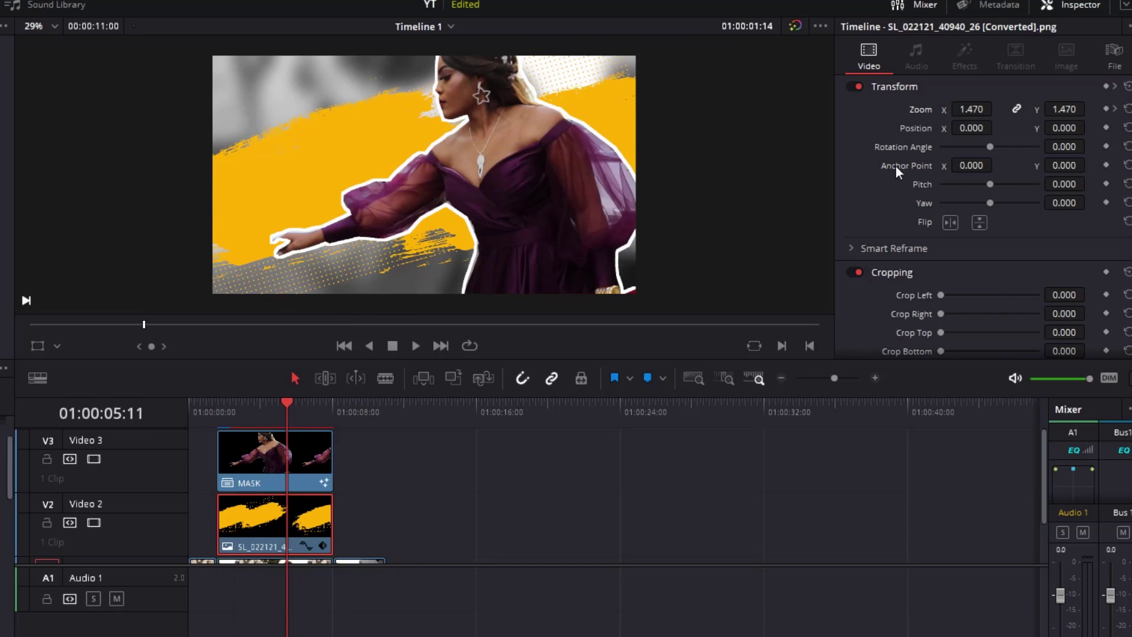
{"action": "left_click_drag", "start_coordinate": [980, 111], "coordinate": [997, 108]}
Select the MASK clip on Video 3 and move the playhead to its start at 01:00:01:14.
{"action": "left_click", "coordinate": [271, 468]}
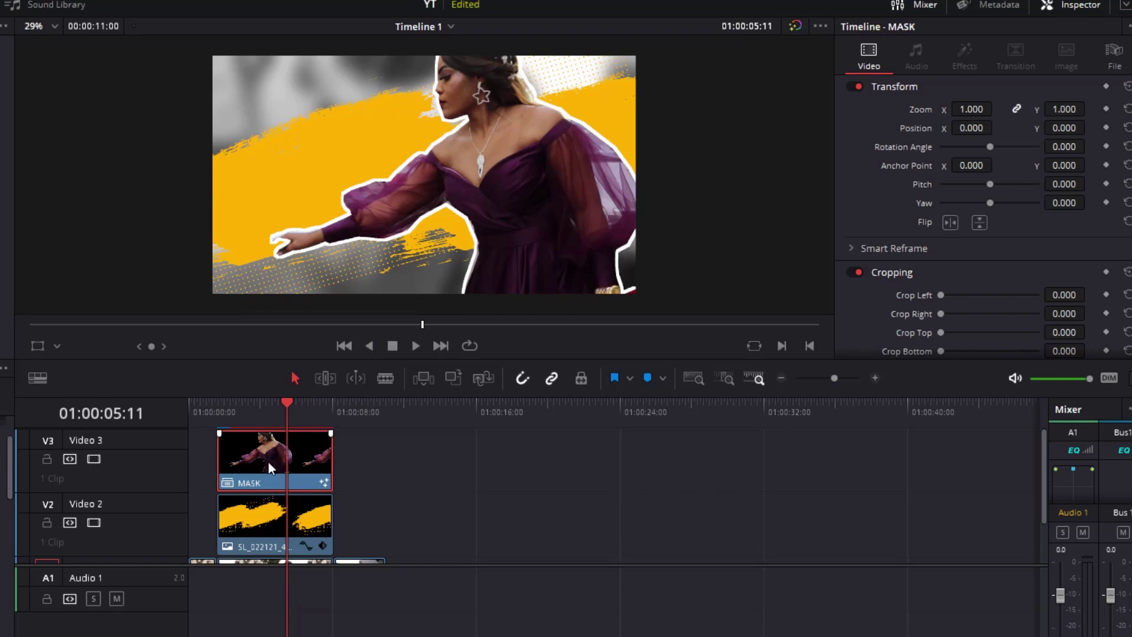
{"action": "left_click", "coordinate": [217, 403]}
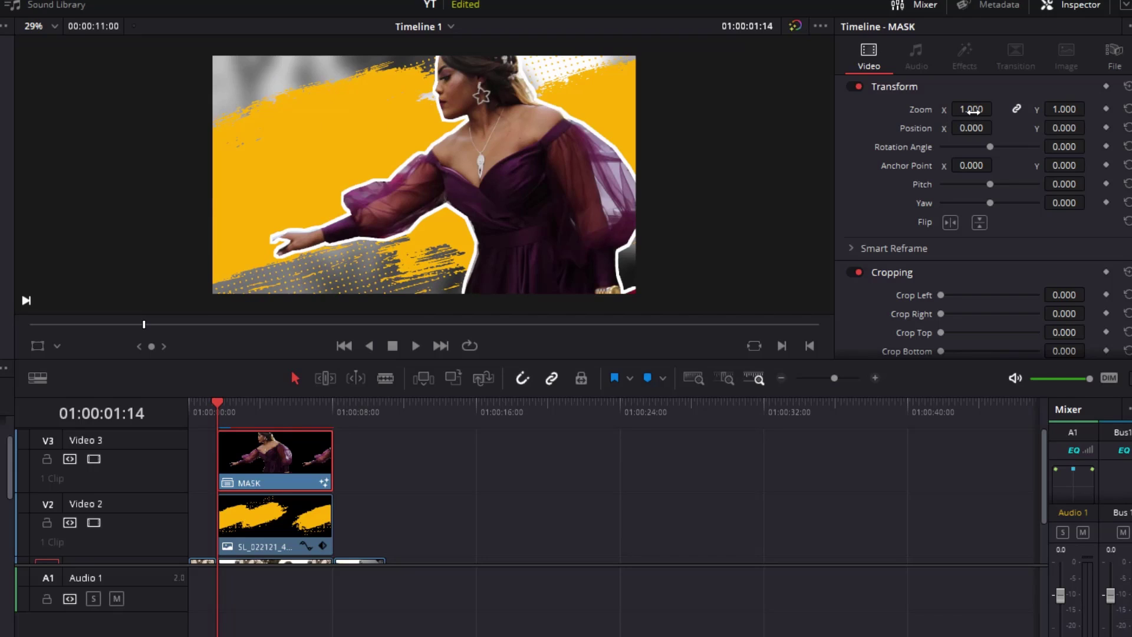
{"action": "left_click_drag", "start_coordinate": [971, 111], "coordinate": [1044, 108]}
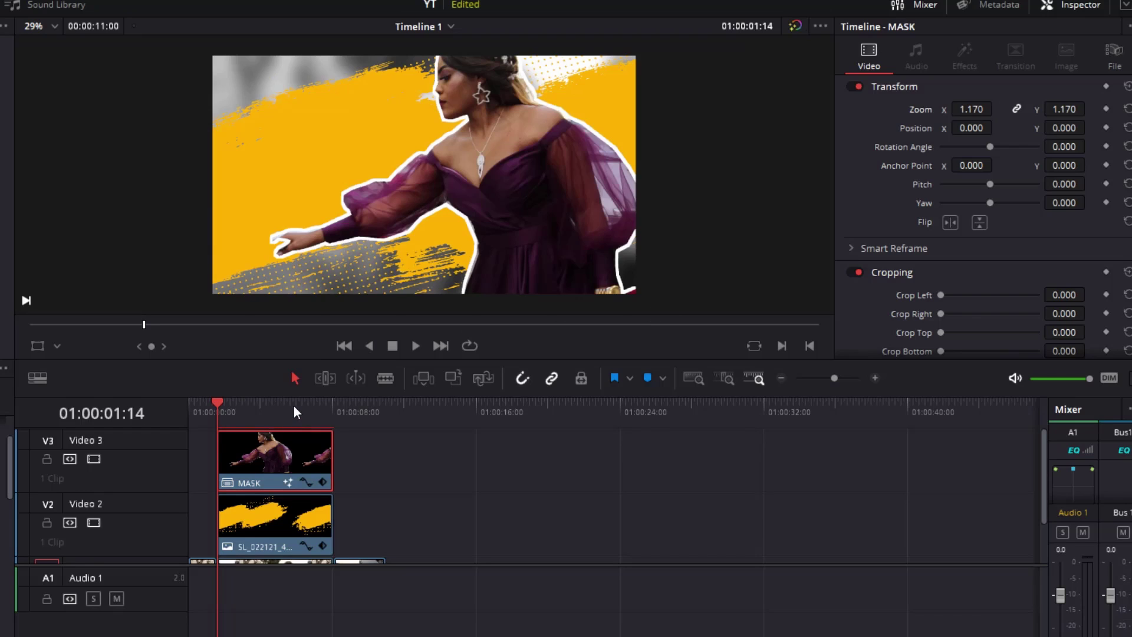
{"action": "left_click_drag", "start_coordinate": [972, 125], "coordinate": [961, 125]}
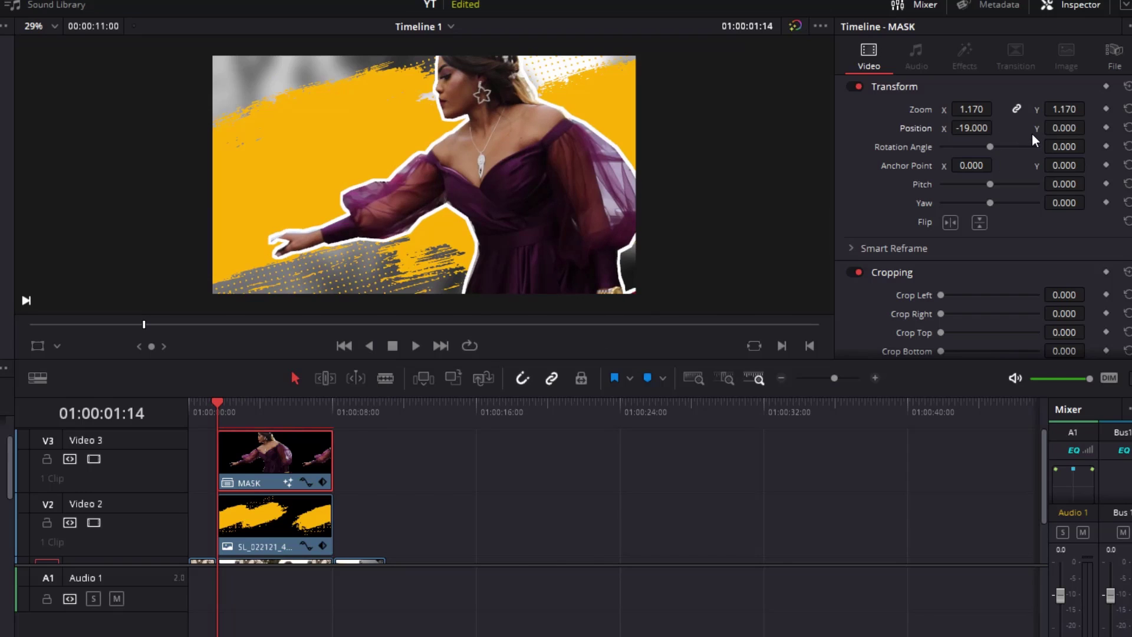
{"action": "key", "text": "ctrl+z"}
{"action": "key", "text": "ctrl+z"}
{"action": "key", "text": "ctrl+z"}
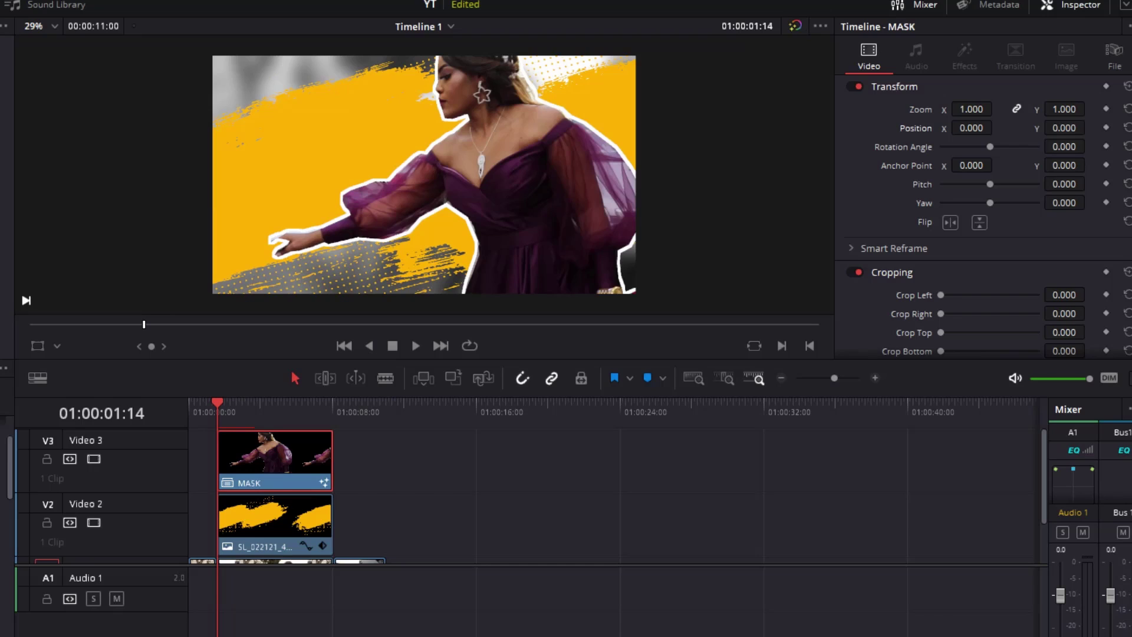
Animate the MASK clip from zoom 1.000 and position X 0 at 01:00:01:14 to zoom 1.170 and position X -9 at 01:00:05:12.
{"action": "left_click", "coordinate": [1106, 108]}
{"action": "left_click", "coordinate": [1106, 127]}
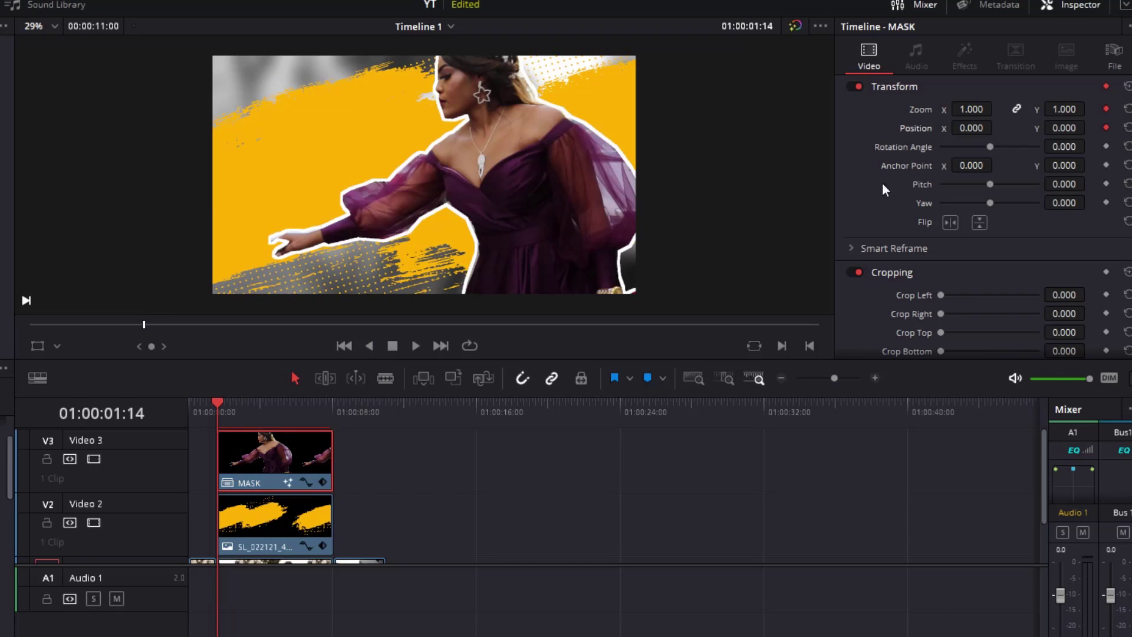
{"action": "left_click", "coordinate": [296, 403]}
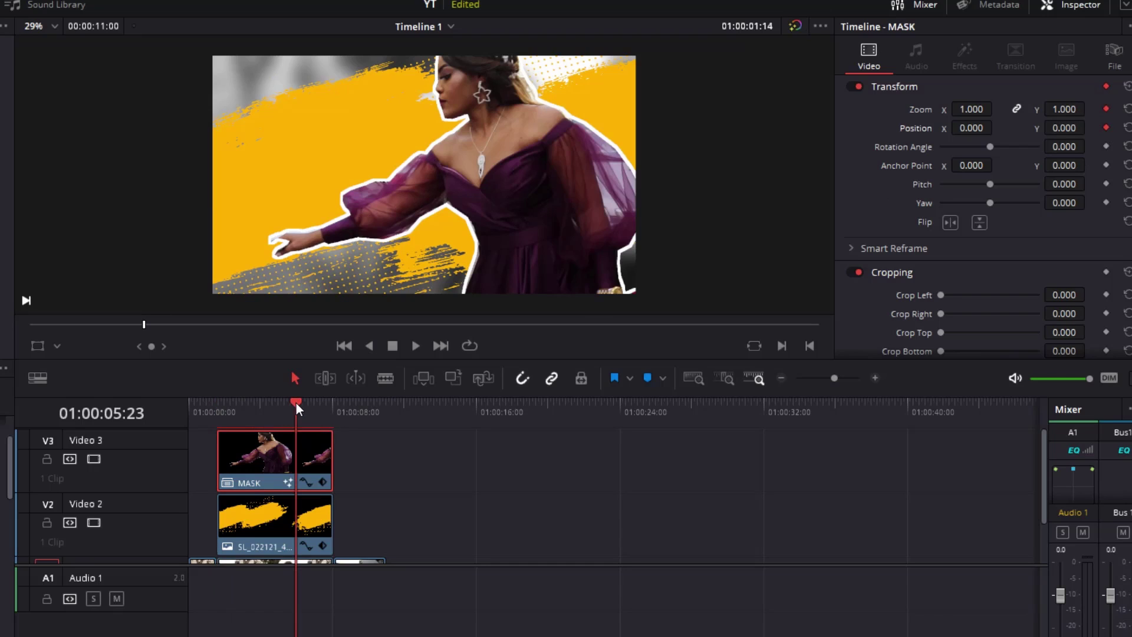
{"action": "left_click_drag", "start_coordinate": [292, 401], "coordinate": [288, 405]}
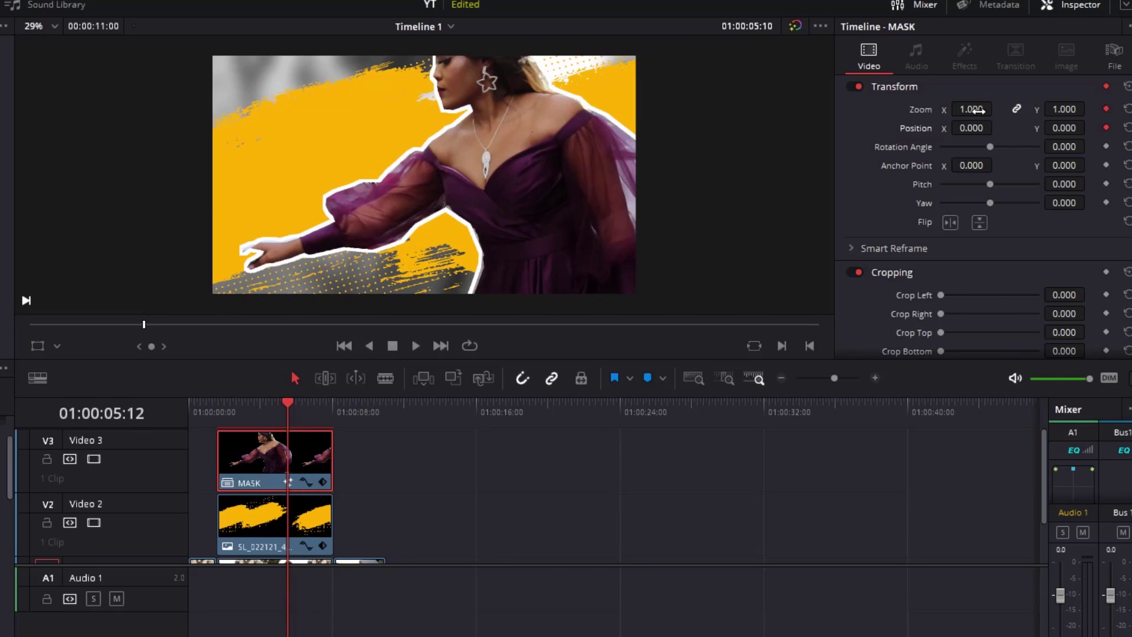
{"action": "left_click_drag", "start_coordinate": [979, 110], "coordinate": [963, 128]}
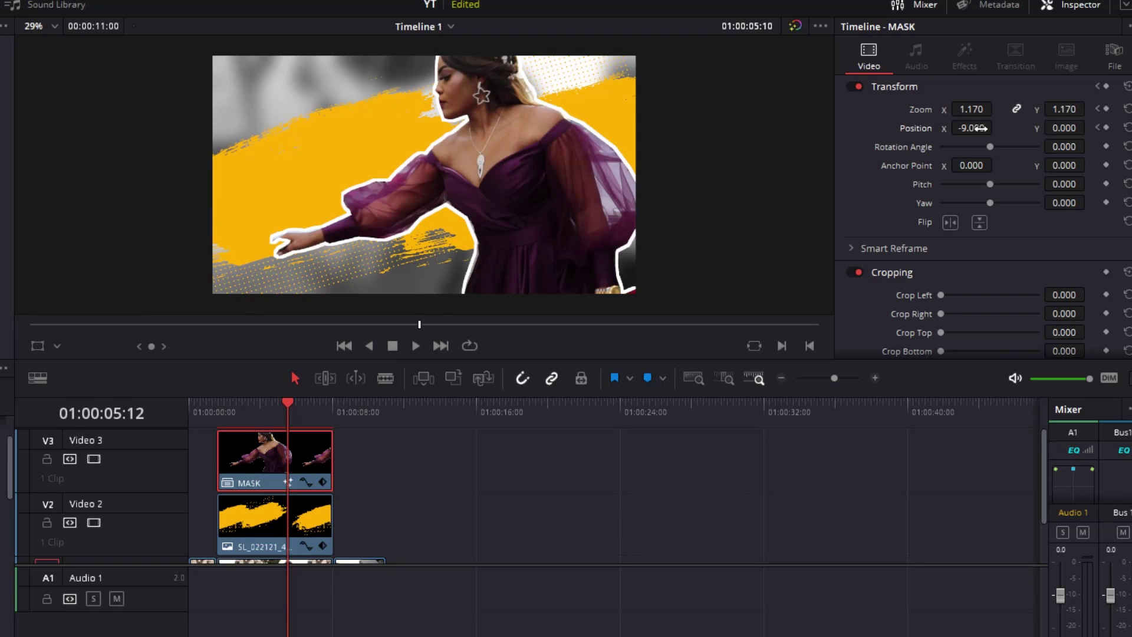
Move the MASK clip from Video 3 up to a new Video 4 track at the same time position.
{"action": "left_click", "coordinate": [189, 405]}
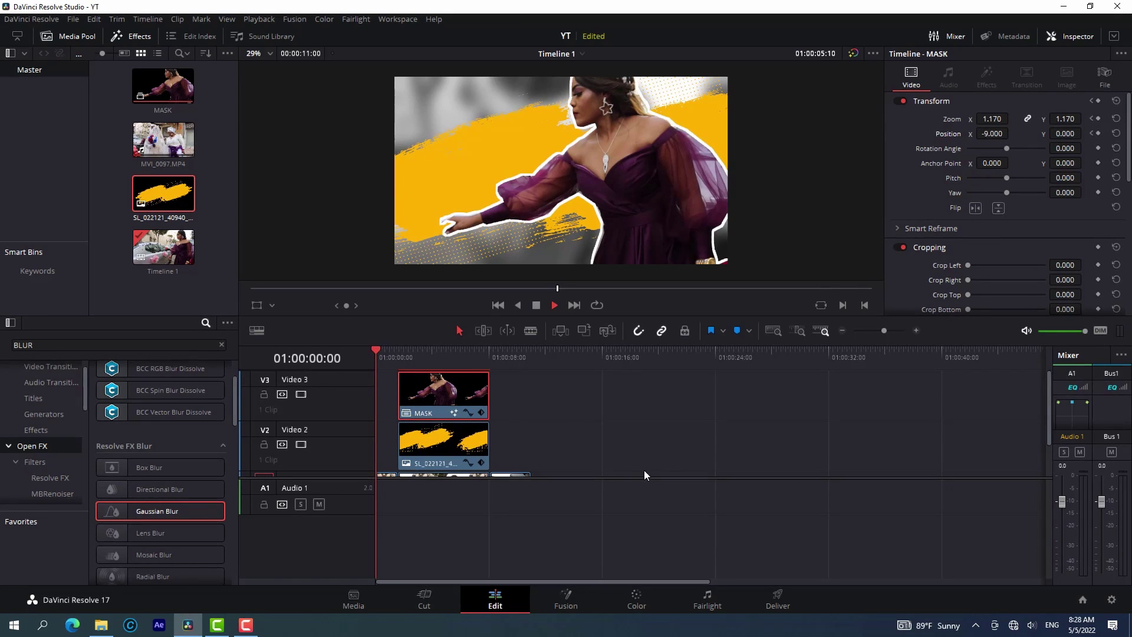
{"action": "left_click", "coordinate": [424, 601]}
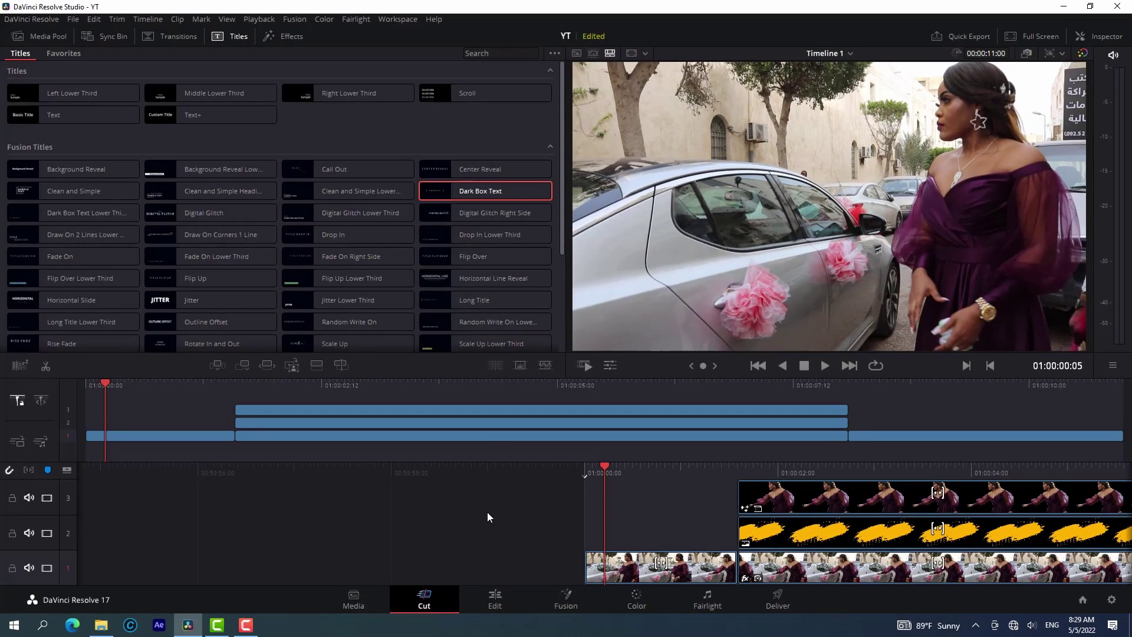
{"action": "left_click", "coordinate": [495, 602]}
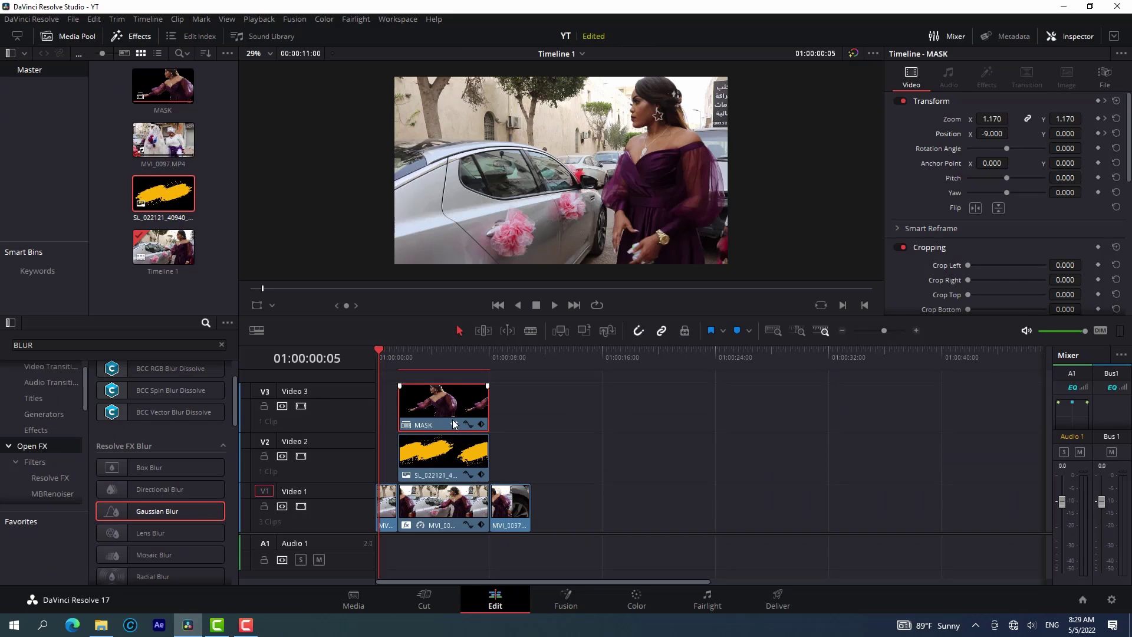
{"action": "left_click_drag", "start_coordinate": [453, 416], "coordinate": [451, 373]}
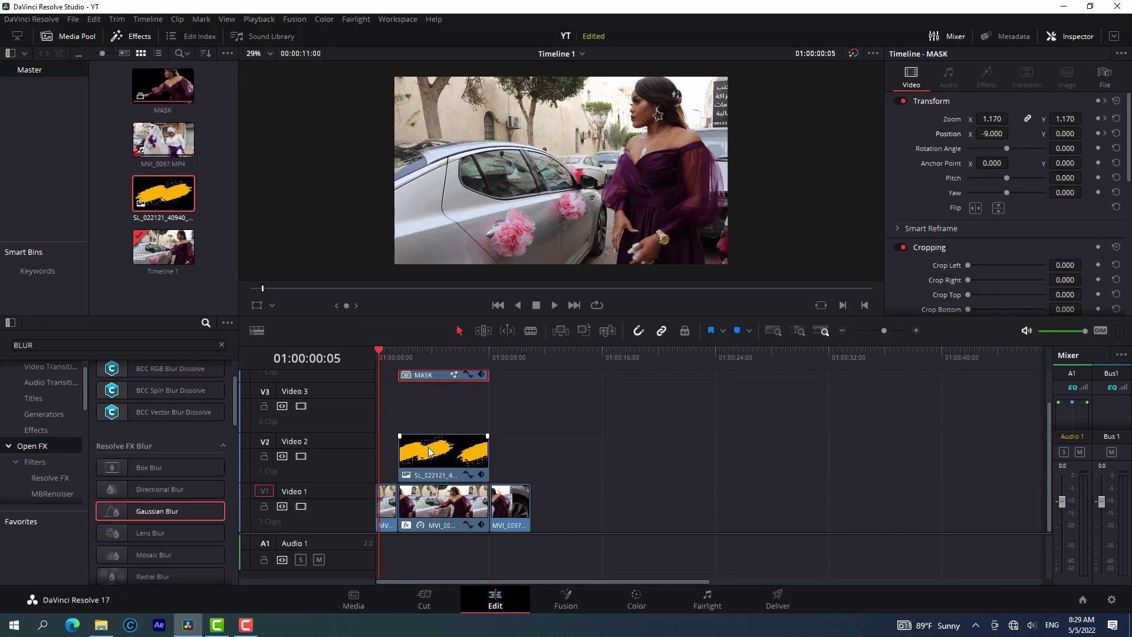
Add a Center Reveal Fusion title on Video 3, between the brush-stroke image and the MASK clip.
{"action": "left_click", "coordinate": [426, 603]}
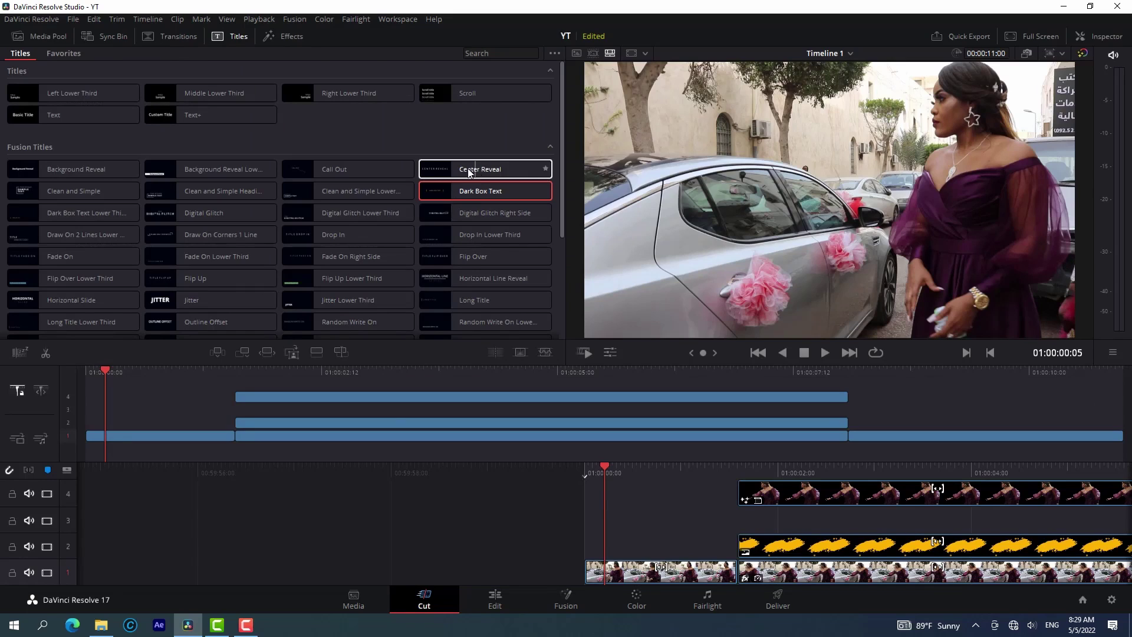
{"action": "left_click_drag", "start_coordinate": [469, 171], "coordinate": [266, 412]}
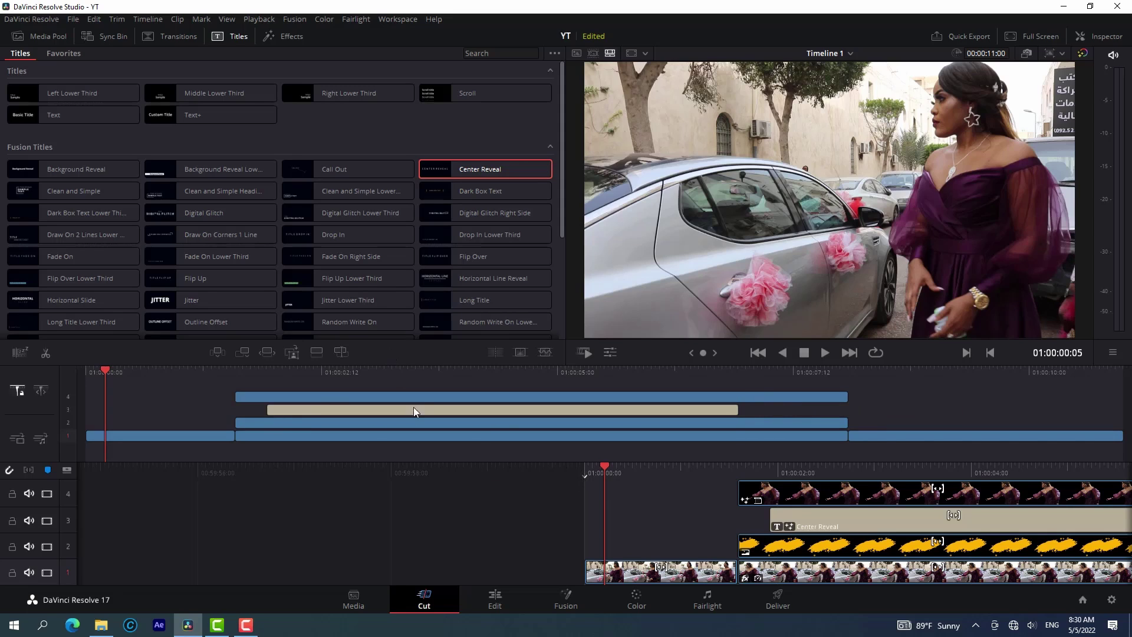
{"action": "left_click", "coordinate": [495, 602]}
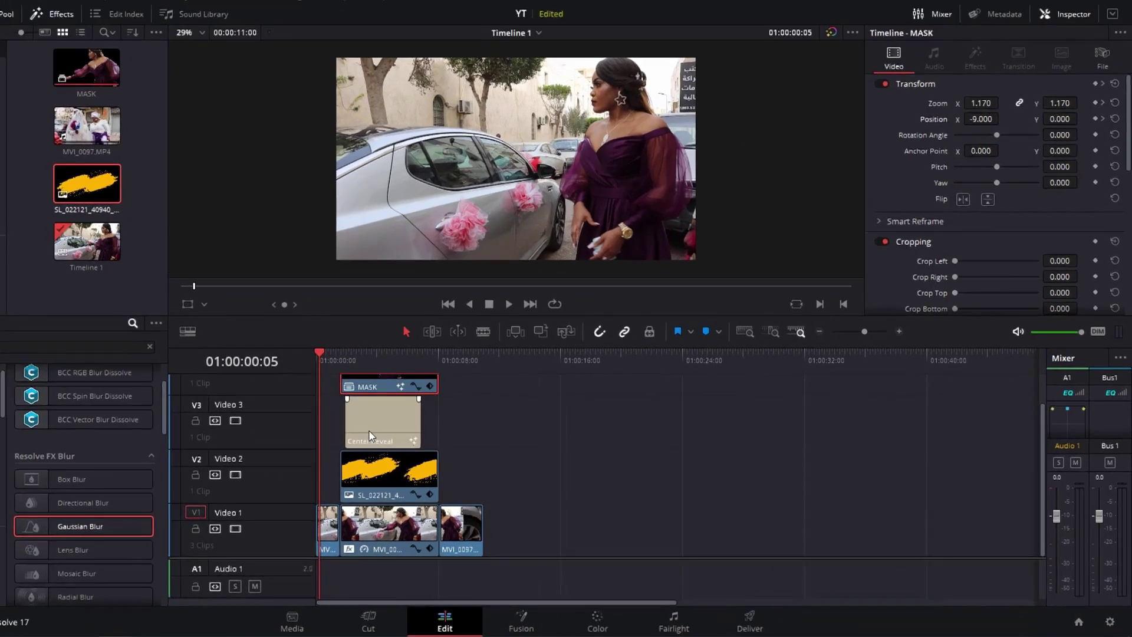
Replace the Center Reveal title's sample text with BRIDE`S MAID, with the playhead at 01:00:04:07.
{"action": "left_click", "coordinate": [425, 422]}
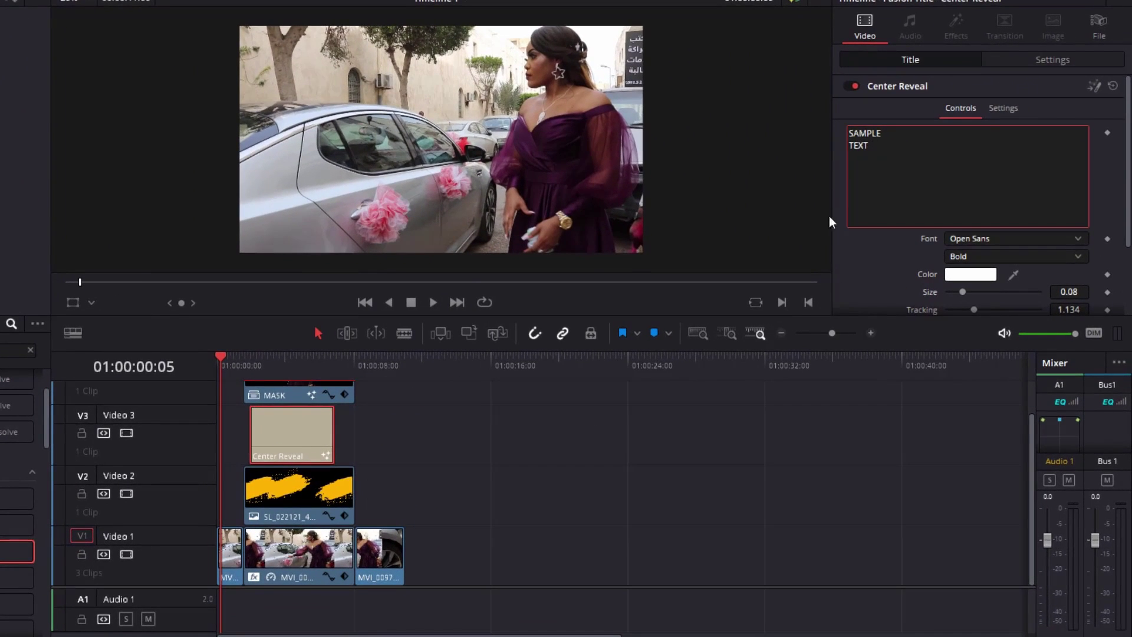
{"action": "left_click", "coordinate": [302, 355]}
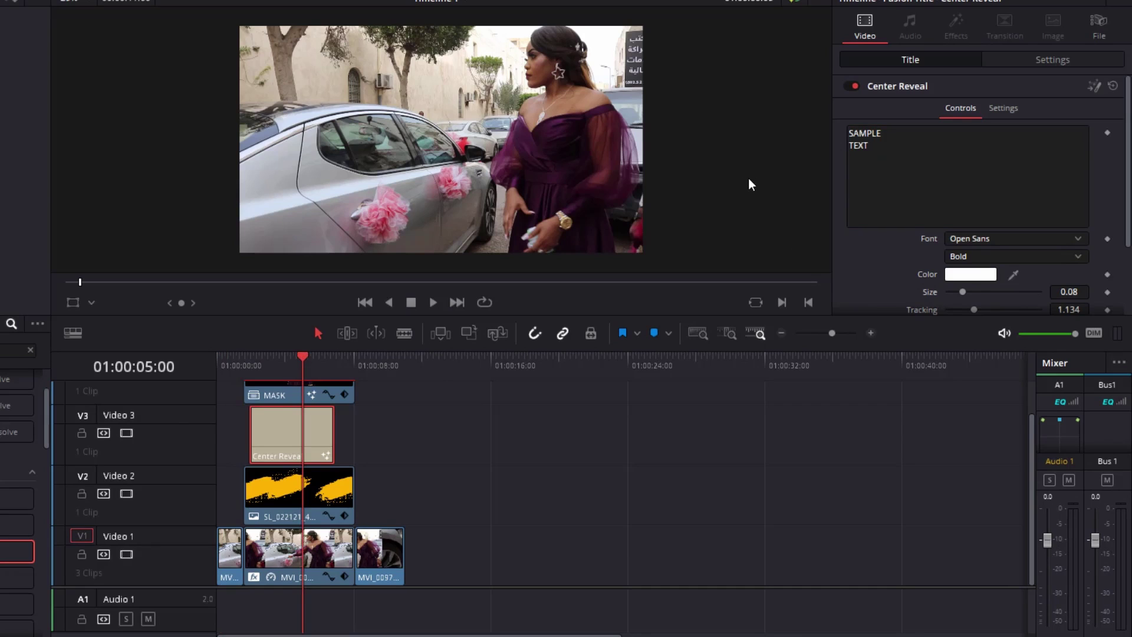
{"action": "left_click", "coordinate": [880, 147]}
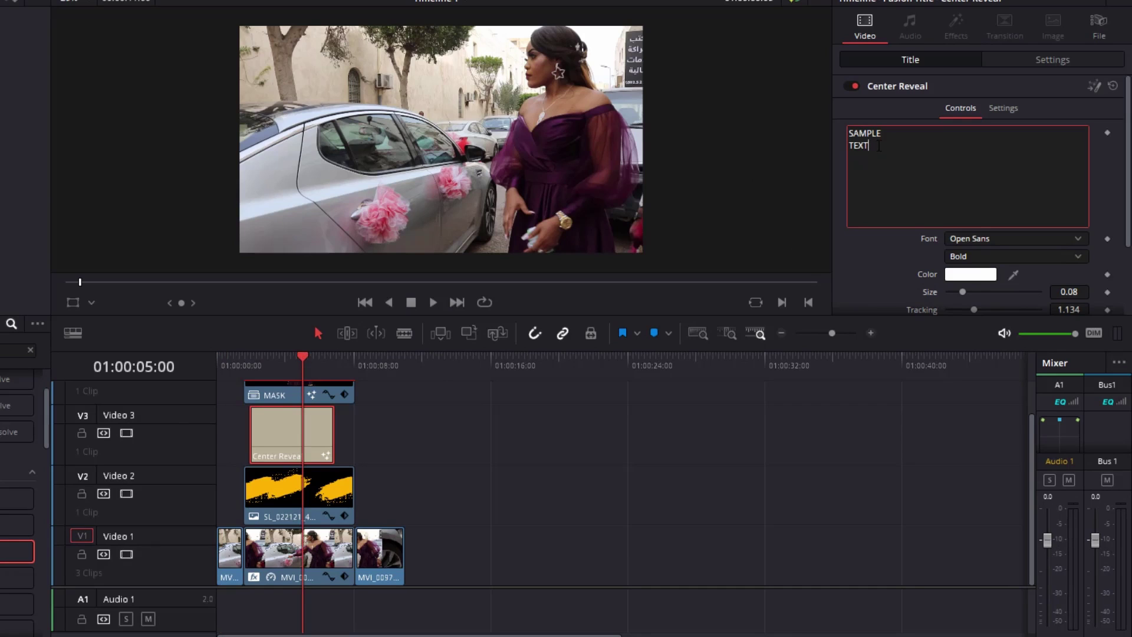
{"action": "key", "text": "BackSpace"}
{"action": "key", "text": "BackSpace"}
{"action": "key", "text": "BackSpace"}
{"action": "key", "text": "BackSpace"}
{"action": "key", "text": "BackSpace"}
{"action": "key", "text": "BackSpace"}
{"action": "key", "text": "BackSpace"}
{"action": "key", "text": "BackSpace"}
{"action": "key", "text": "BackSpace"}
{"action": "key", "text": "BackSpace"}
{"action": "key", "text": "BackSpace"}
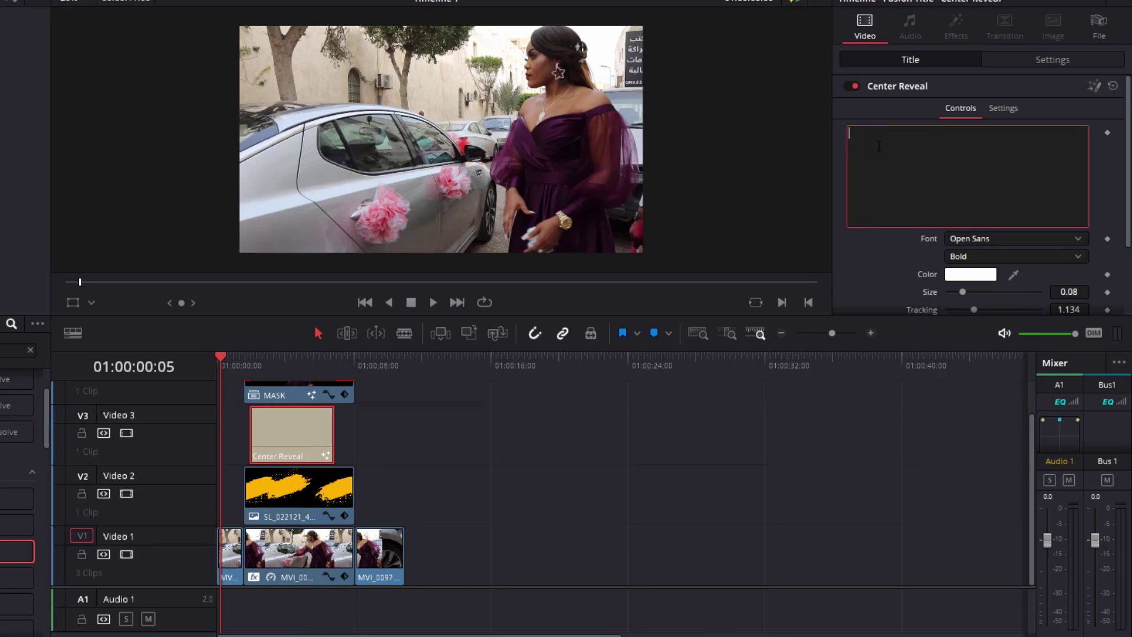
{"action": "left_click", "coordinate": [290, 361]}
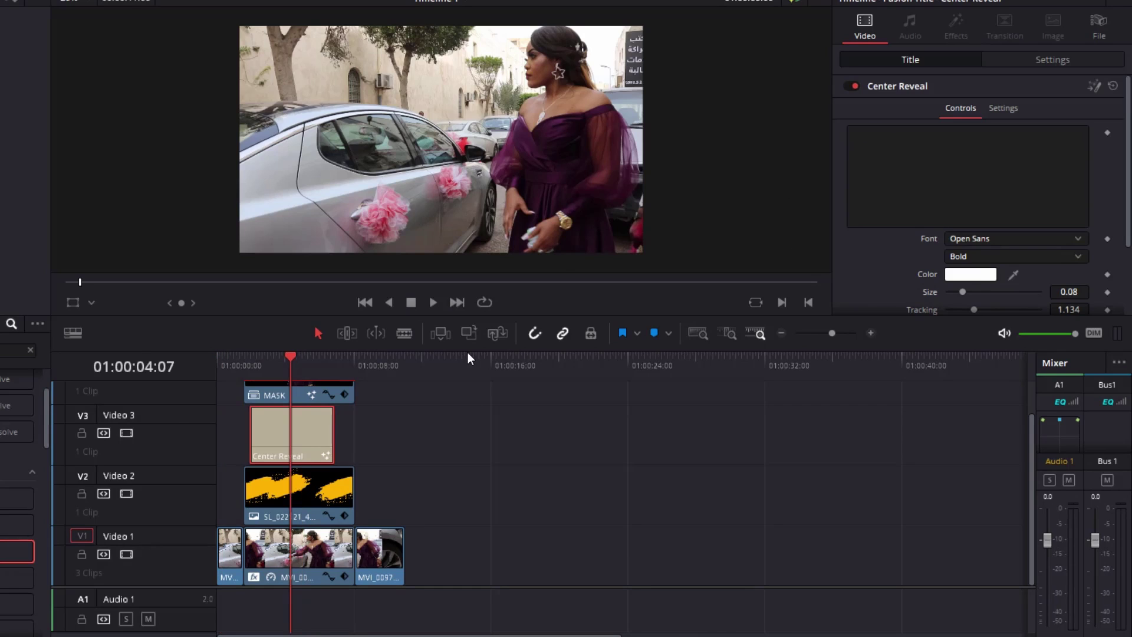
{"action": "left_click", "coordinate": [874, 147]}
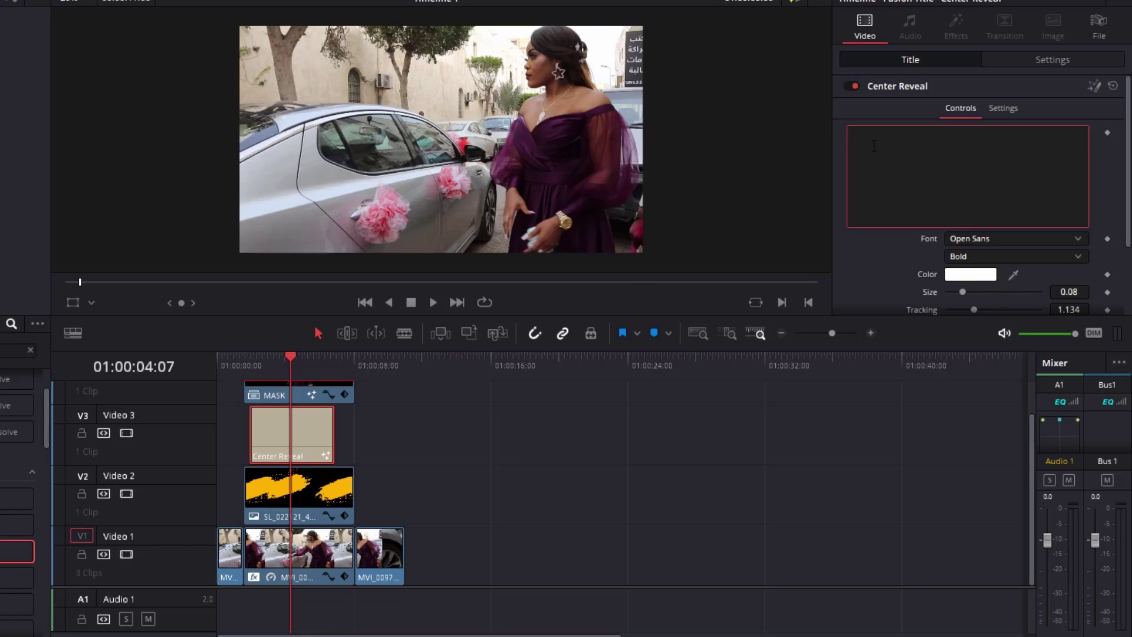
{"action": "type", "text": "BRIDE`S MAID"}
{"action": "left_click", "coordinate": [883, 274]}
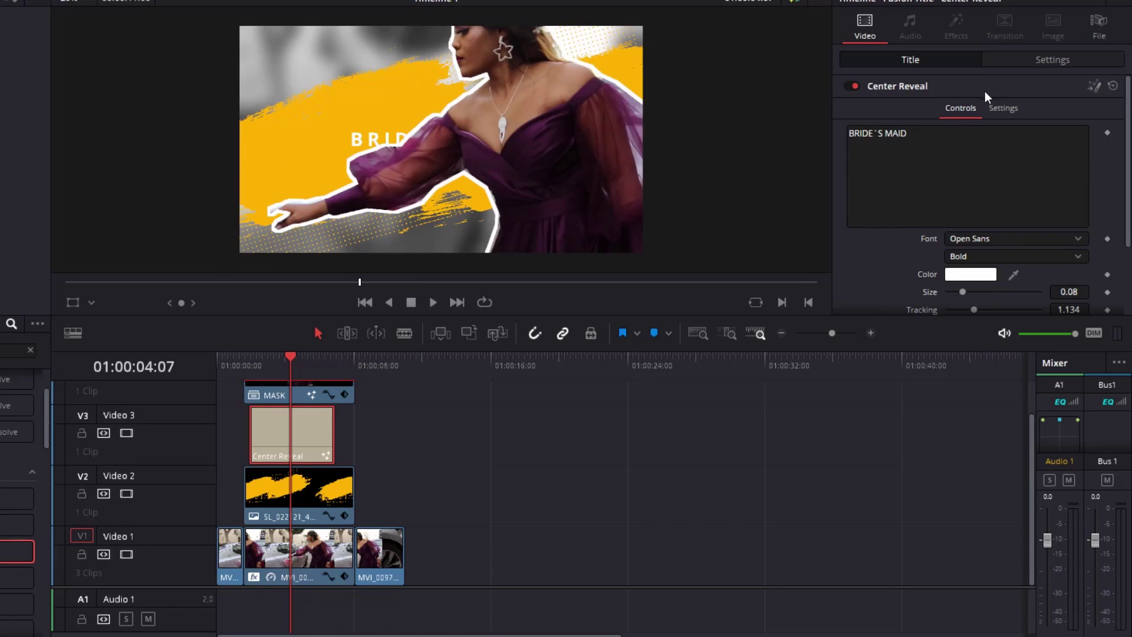
Split the title text into two lines, with BRIDE`S on the first and MAID on the second.
{"action": "left_click", "coordinate": [1001, 108]}
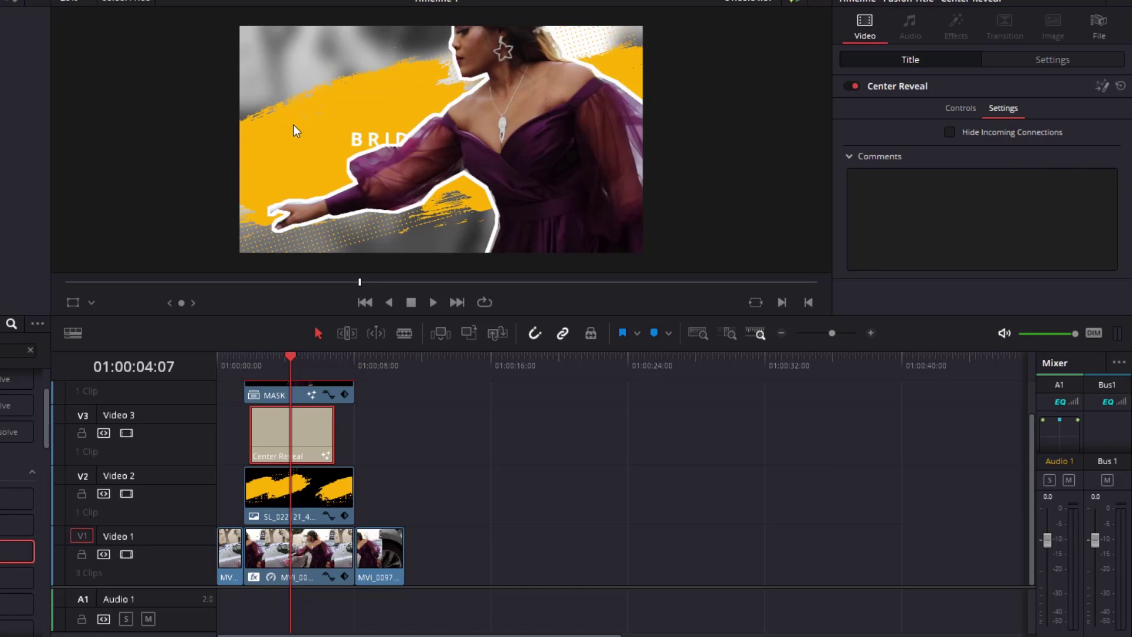
{"action": "left_click", "coordinate": [960, 107]}
{"action": "left_click", "coordinate": [919, 134]}
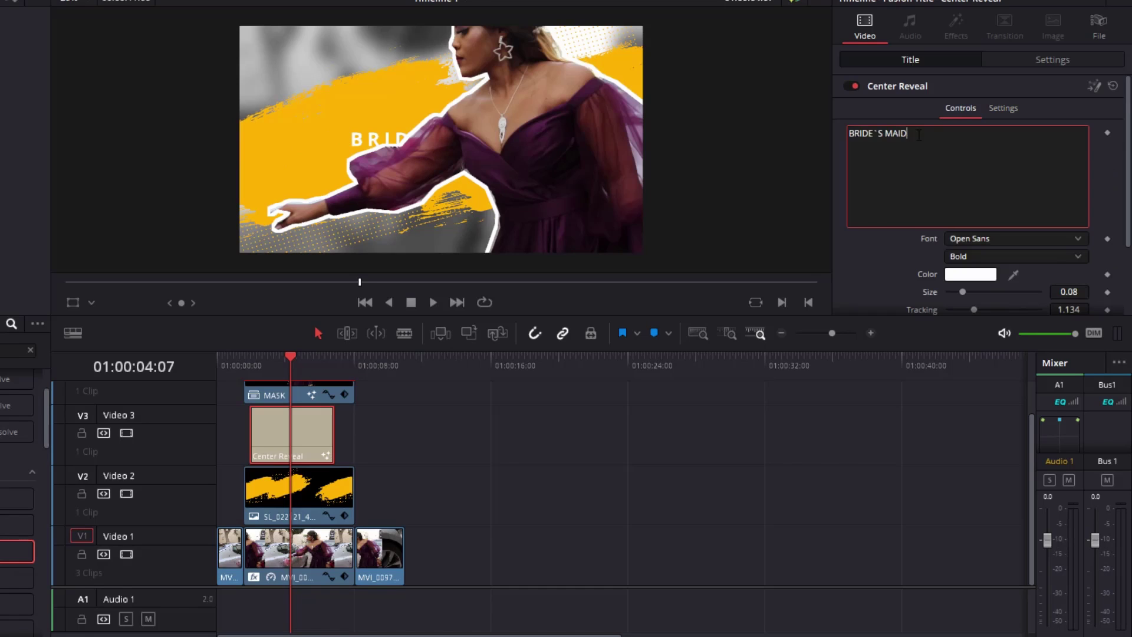
{"action": "key", "text": "BackSpace"}
{"action": "key", "text": "BackSpace"}
{"action": "key", "text": "BackSpace"}
{"action": "key", "text": "BackSpace"}
{"action": "key", "text": "BackSpace"}
{"action": "key", "text": "Return"}
{"action": "type", "text": "MAID"}
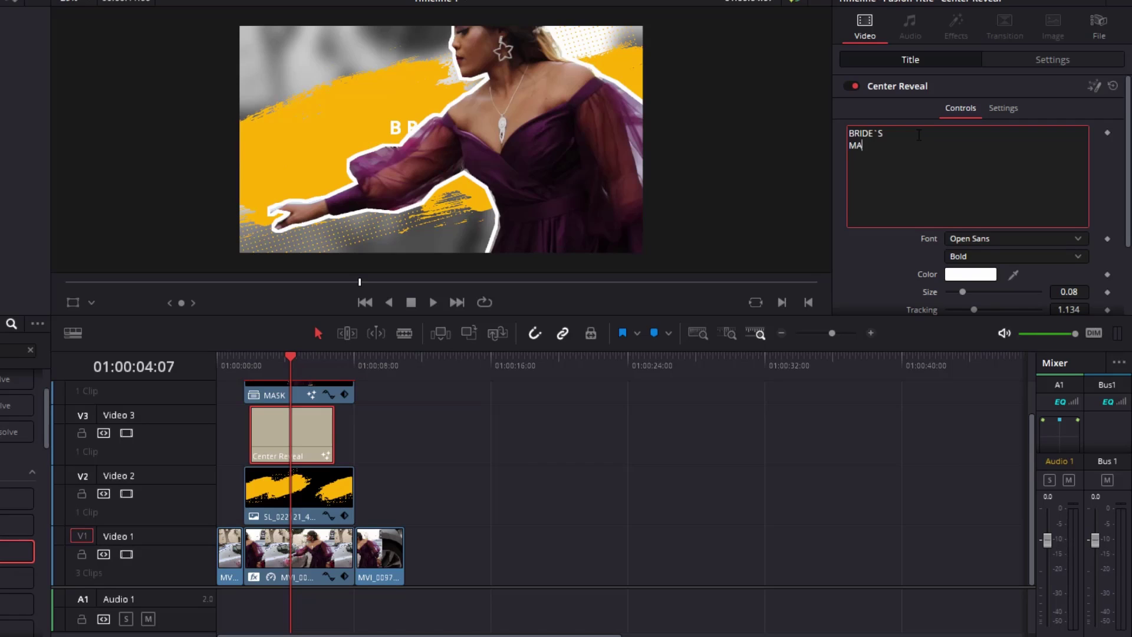
{"action": "left_click", "coordinate": [867, 256]}
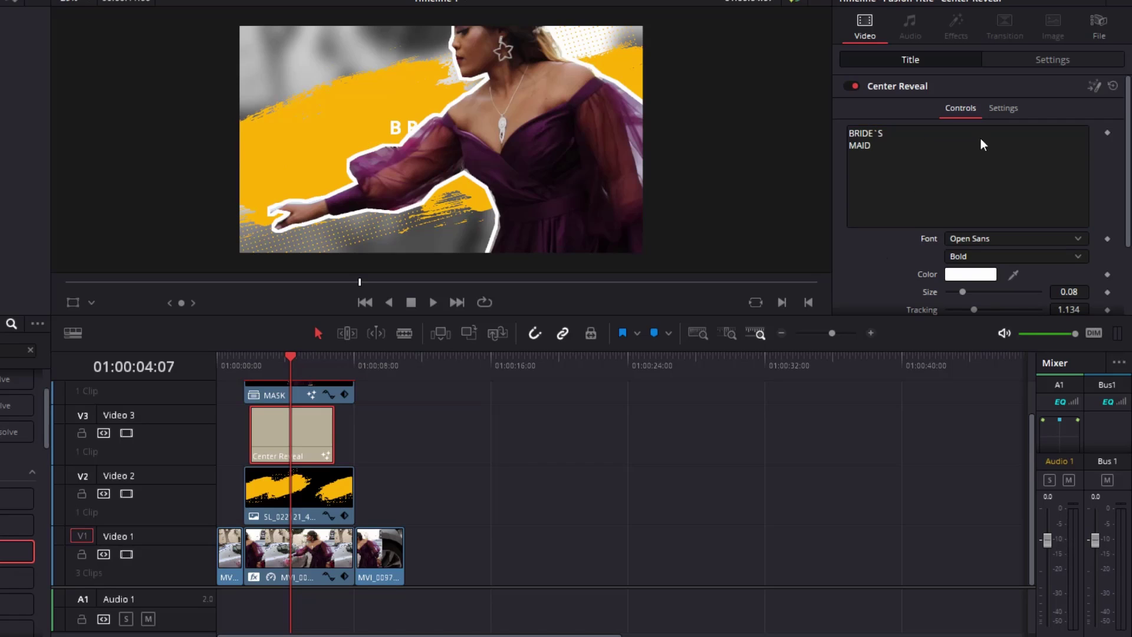
Shift the title over the yellow brush stroke beside the woman by setting its position X to -597.
{"action": "left_click", "coordinate": [1004, 108]}
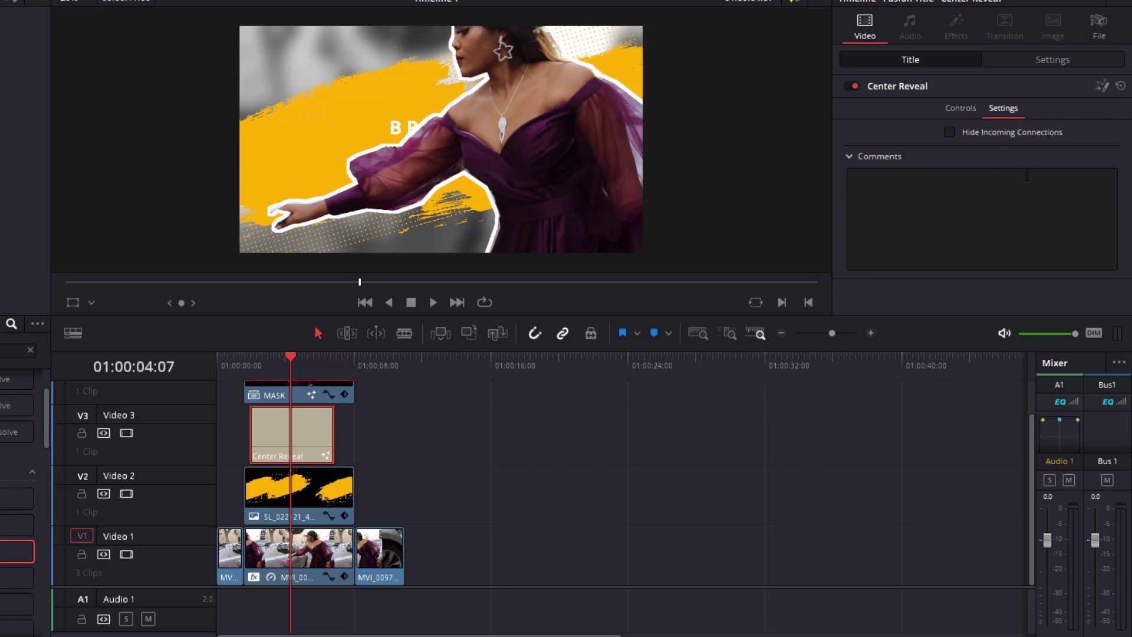
{"action": "left_click", "coordinate": [1055, 59]}
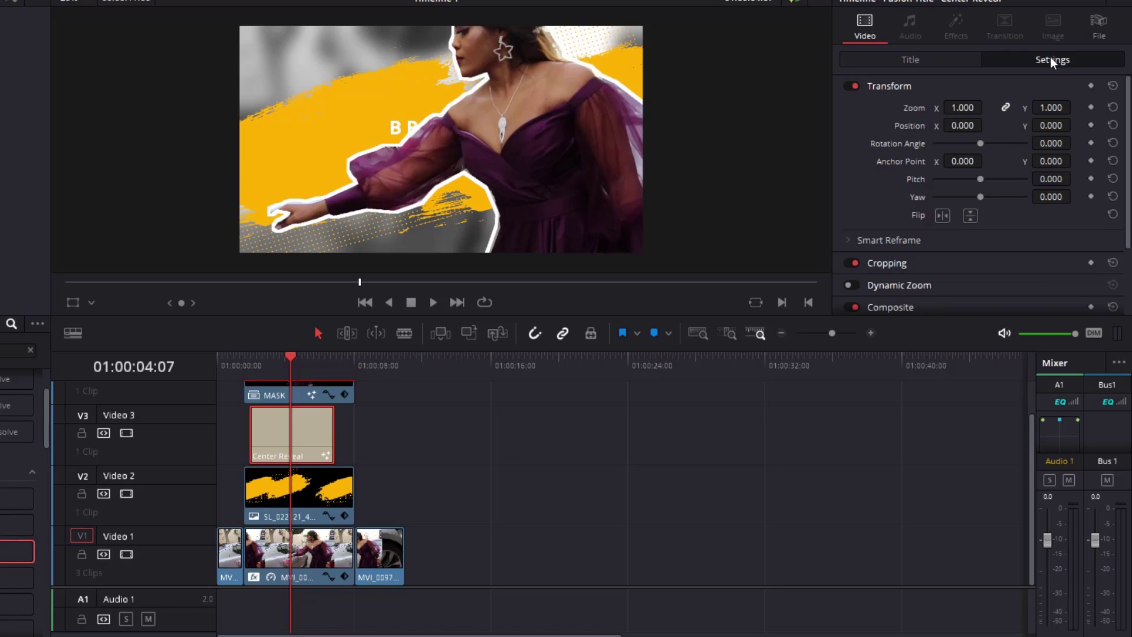
{"action": "left_click_drag", "start_coordinate": [961, 125], "coordinate": [1025, 144]}
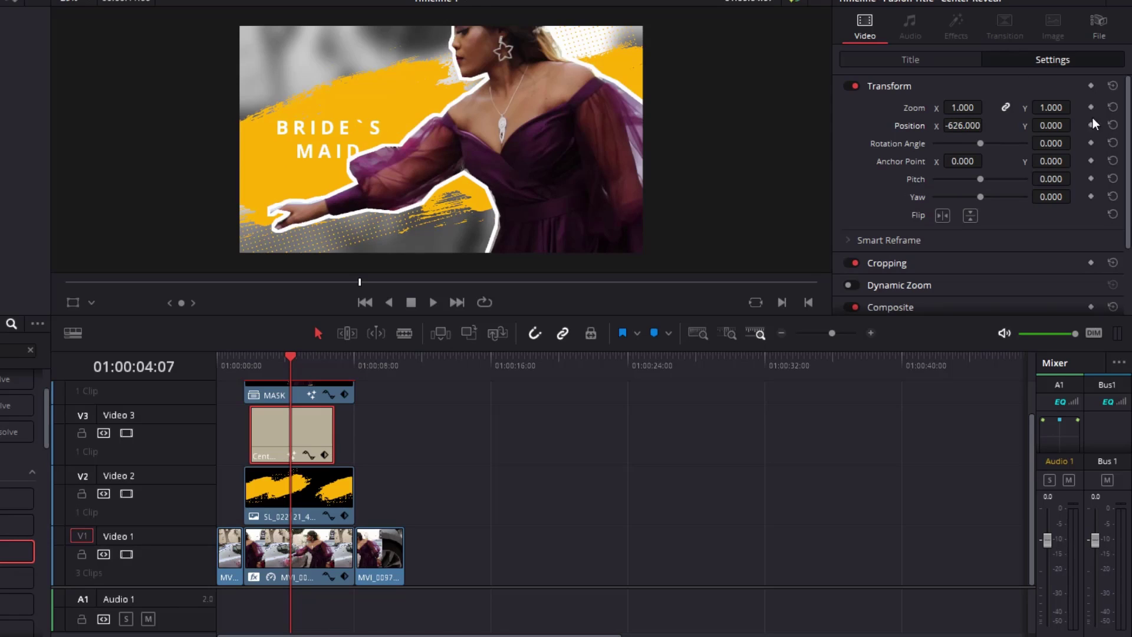
{"action": "left_click_drag", "start_coordinate": [956, 128], "coordinate": [954, 128]}
{"action": "left_click_drag", "start_coordinate": [961, 125], "coordinate": [970, 125]}
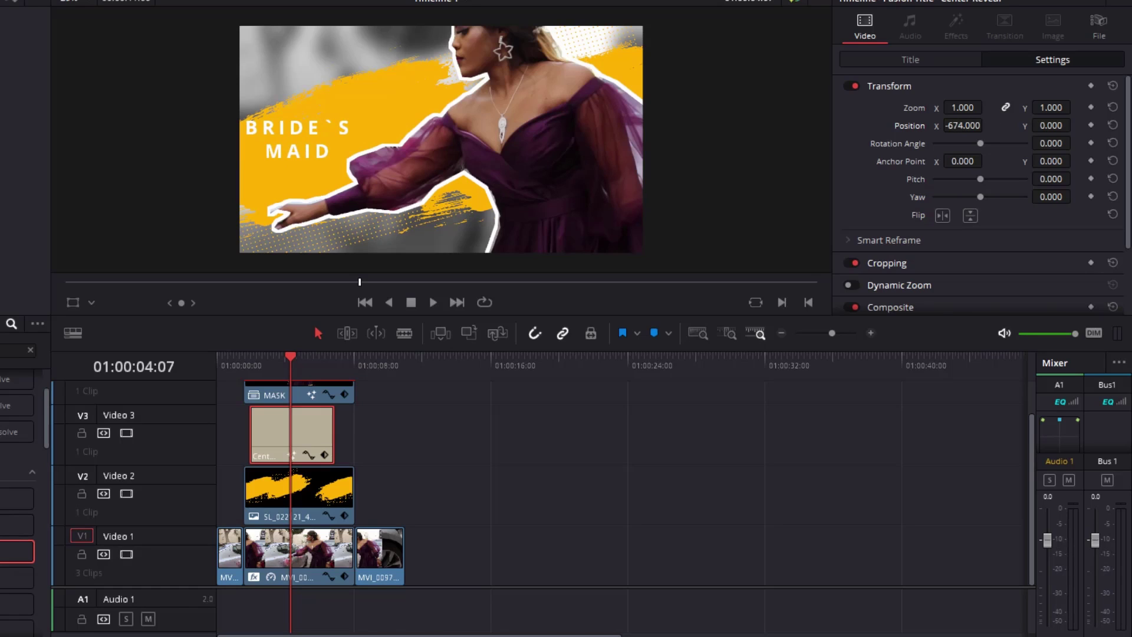
{"action": "left_click_drag", "start_coordinate": [963, 125], "coordinate": [973, 126]}
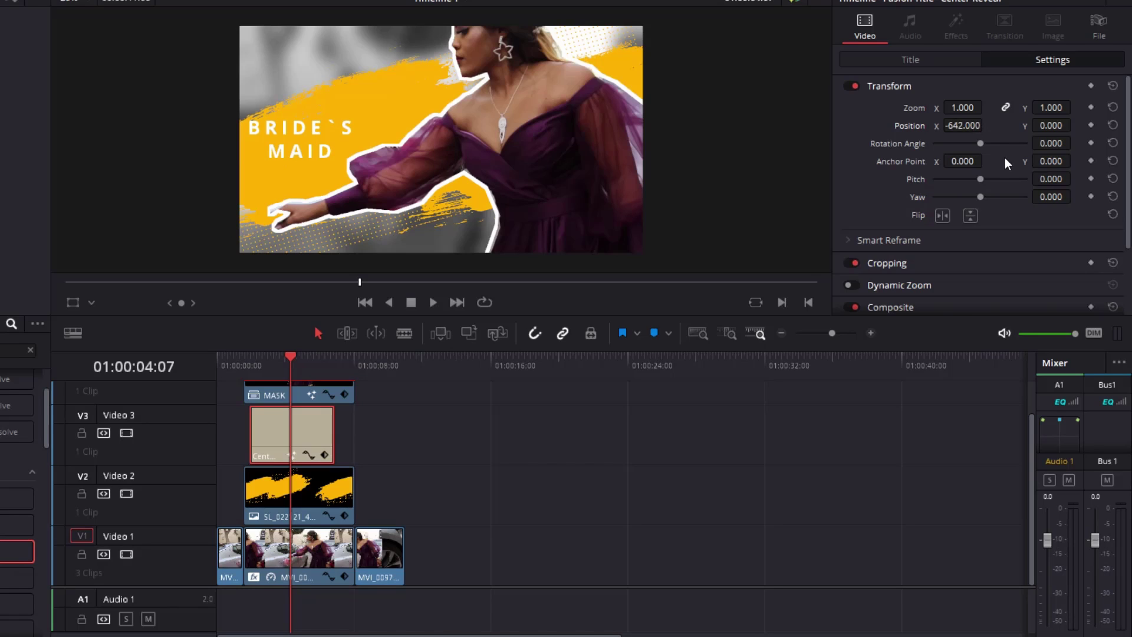
{"action": "left_click_drag", "start_coordinate": [963, 126], "coordinate": [971, 126]}
{"action": "left_click_drag", "start_coordinate": [961, 129], "coordinate": [971, 128]}
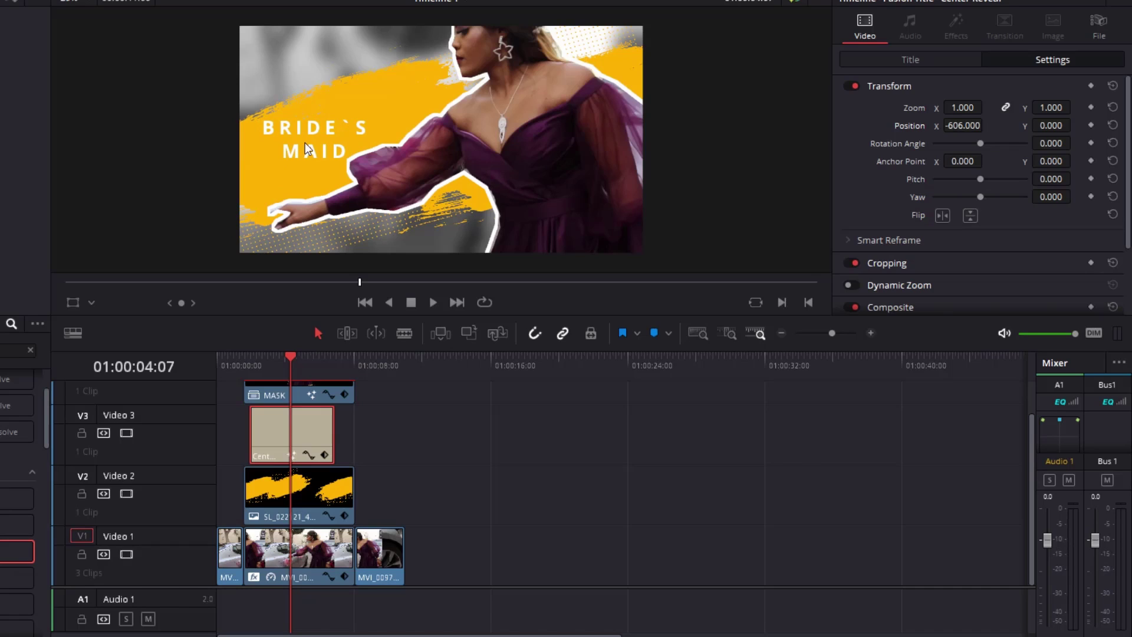
{"action": "left_click_drag", "start_coordinate": [945, 128], "coordinate": [989, 125]}
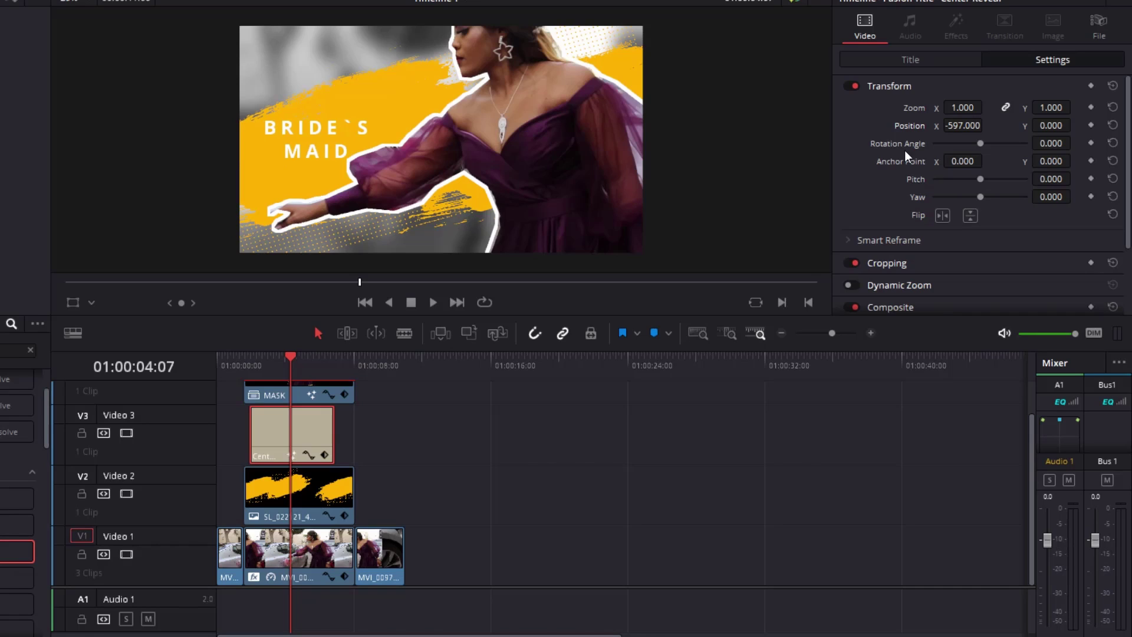
Enlarge the BRIDE`S MAID title to a zoom of 1.460 and readjust its horizontal position.
{"action": "left_click_drag", "start_coordinate": [965, 106], "coordinate": [986, 107]}
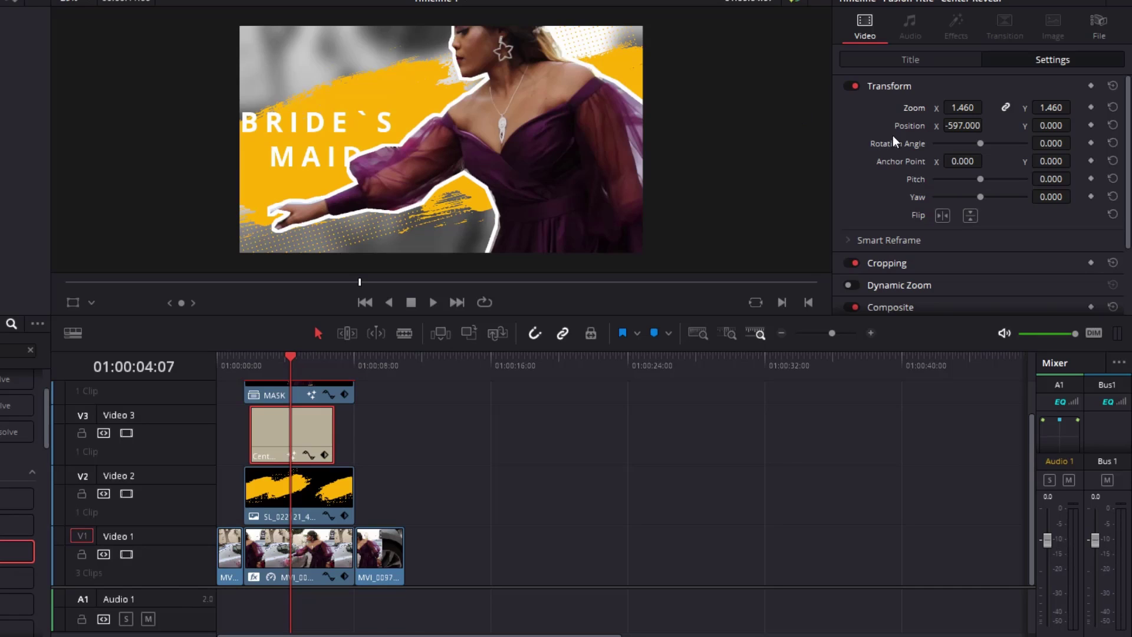
{"action": "left_click_drag", "start_coordinate": [963, 126], "coordinate": [989, 124]}
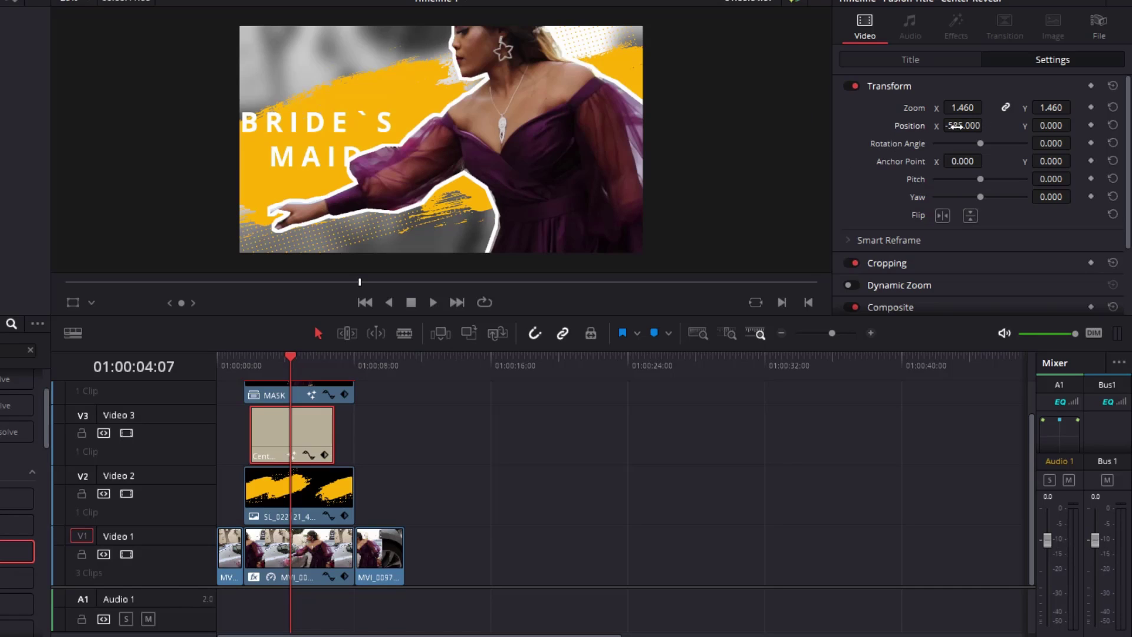